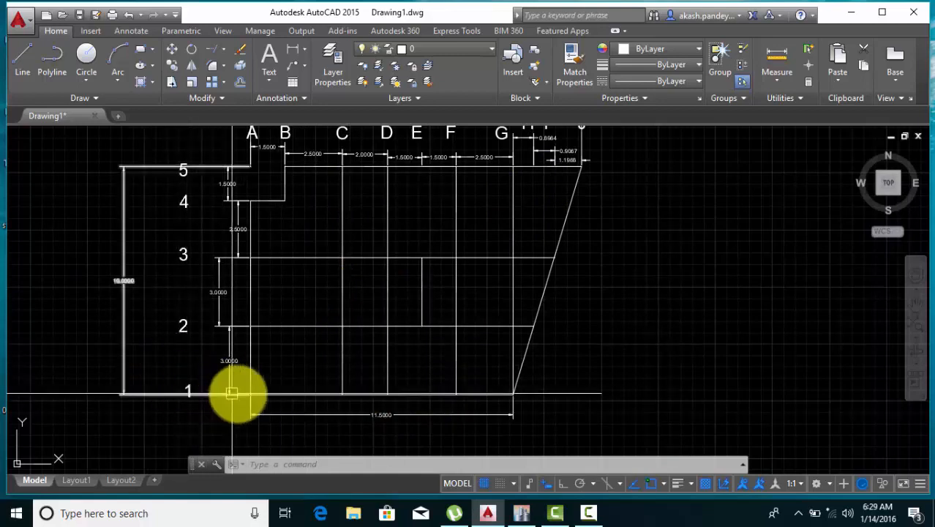
# Examine the plan's horizontal grid lines 1 to 5 and the spacing dimensions between them, from the lowest line upward
pyautogui.moveTo(247, 397); pyautogui.dragTo(259, 417, button='middle')
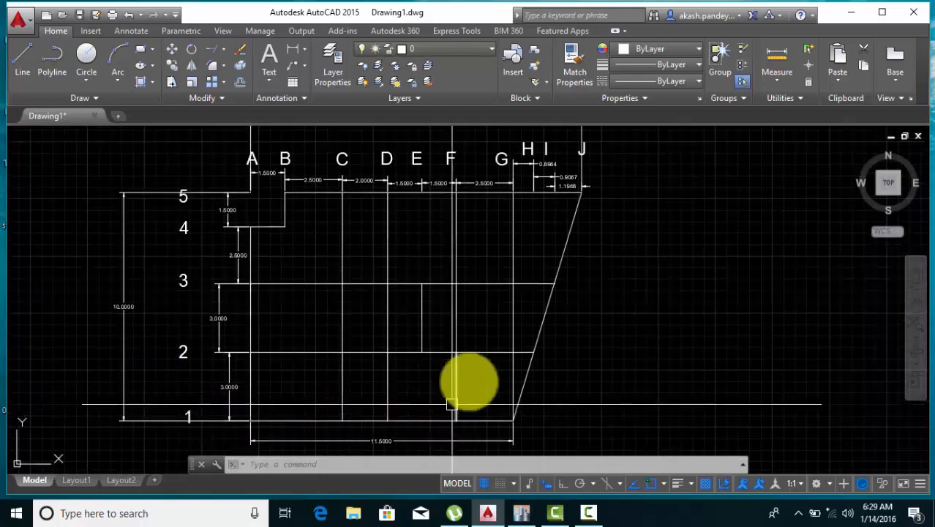
pyautogui.scroll(5, 232, 441)
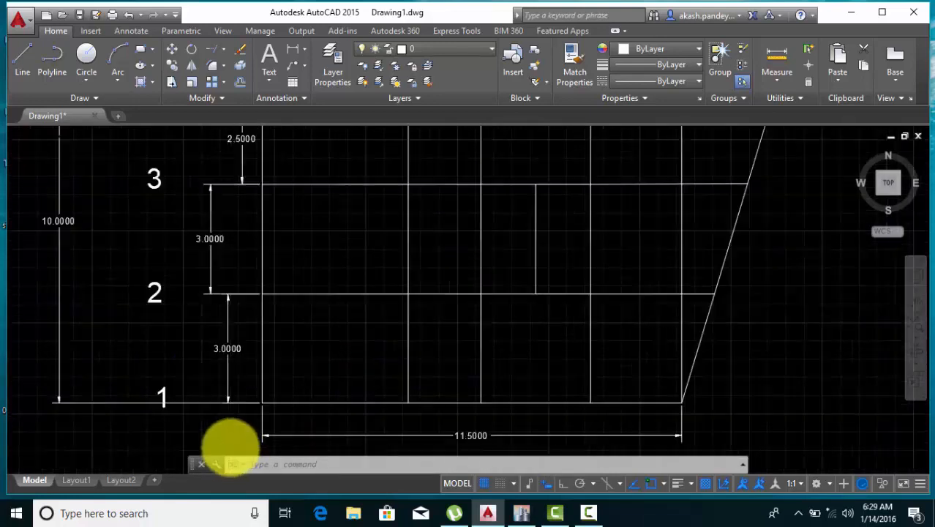
pyautogui.moveTo(267, 359); pyautogui.dragTo(270, 399, button='middle')
pyautogui.scroll(-2, 283, 407)
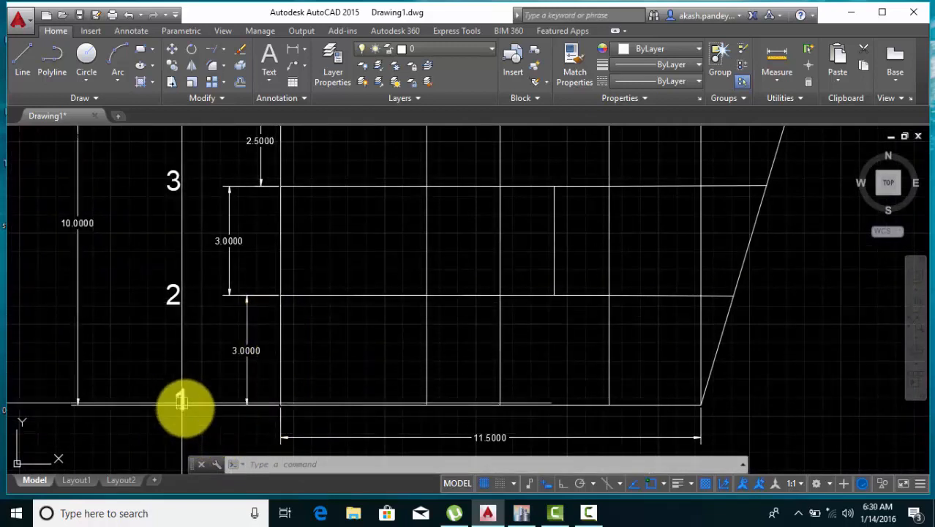
pyautogui.moveTo(191, 345); pyautogui.dragTo(209, 391, button='middle')
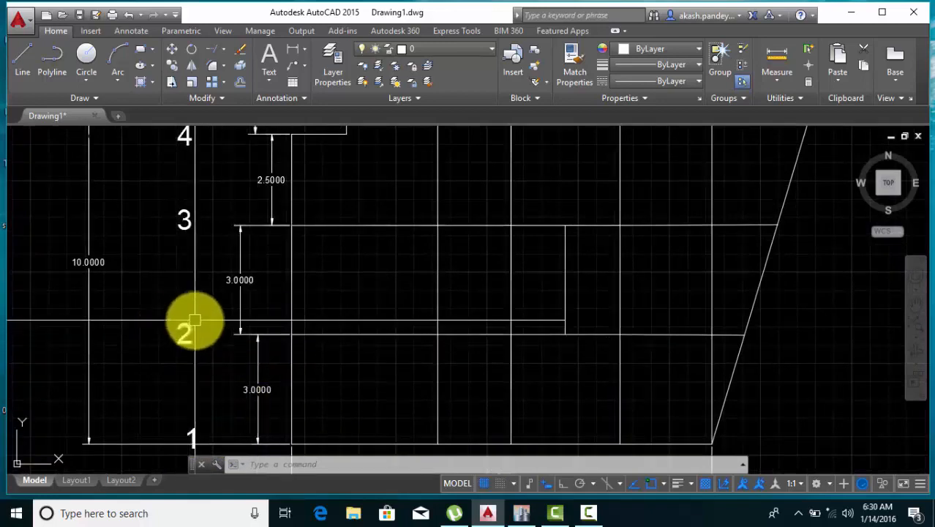
pyautogui.moveTo(184, 322); pyautogui.dragTo(190, 378, button='middle')
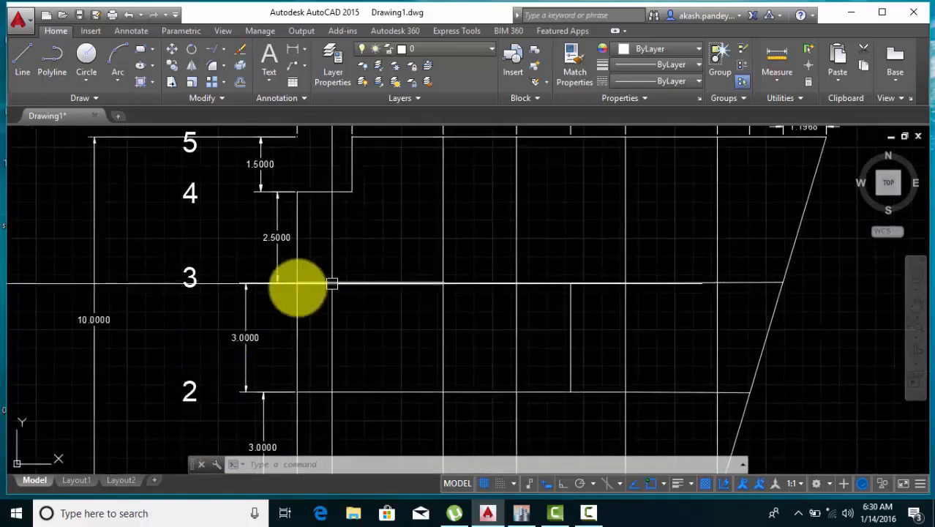
pyautogui.moveTo(190, 280); pyautogui.dragTo(209, 344, button='middle')
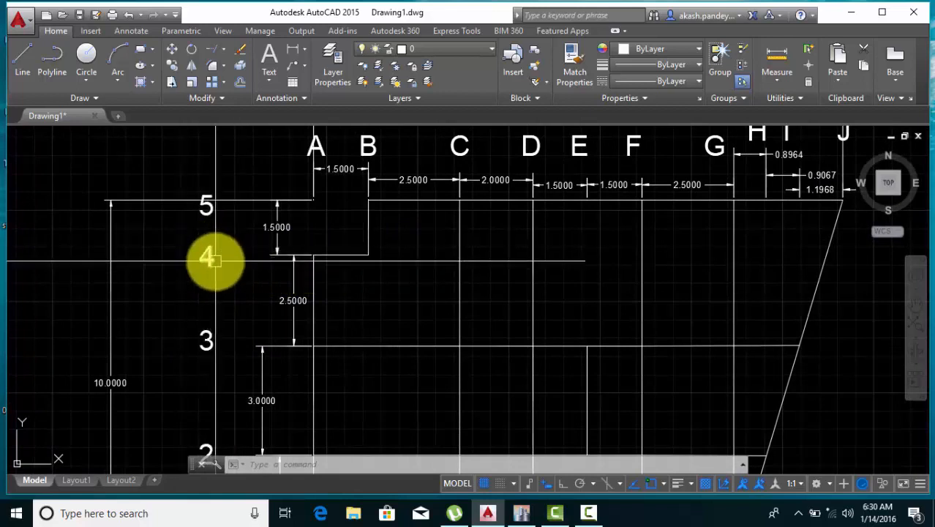
pyautogui.moveTo(220, 279); pyautogui.dragTo(222, 308, button='middle')
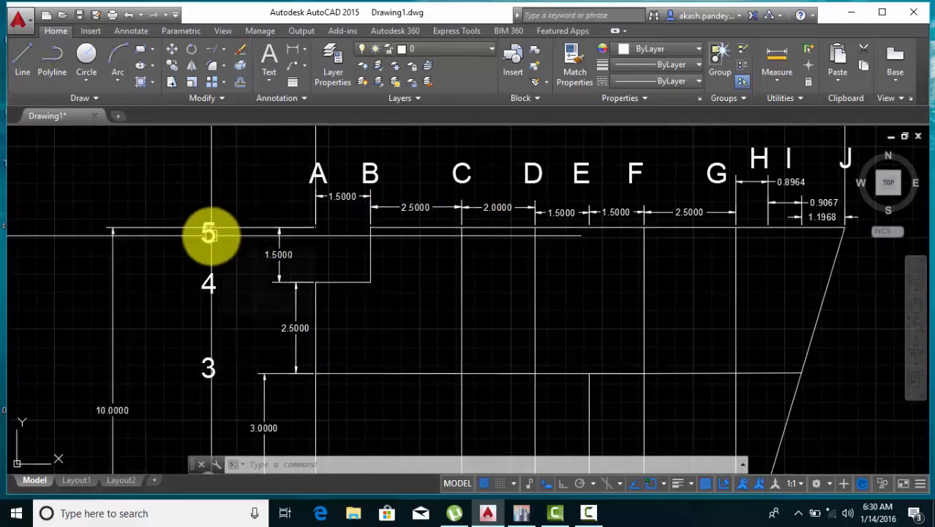
pyautogui.scroll(-2, 262, 233)
# Check the cumulative ordinates written below the plan against the distances of grid lines 1 to 5 from the base line
pyautogui.moveTo(280, 311); pyautogui.dragTo(261, 192, button='middle')
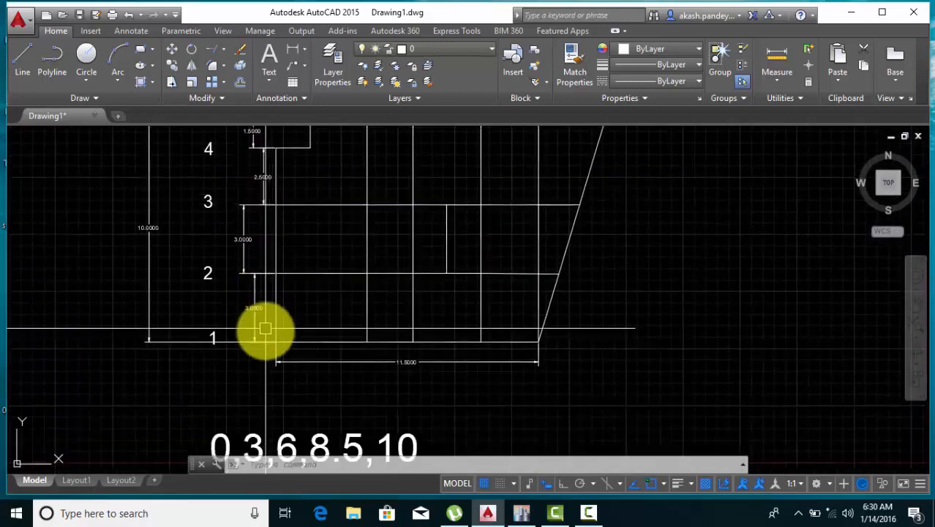
pyautogui.scroll(2, 263, 328)
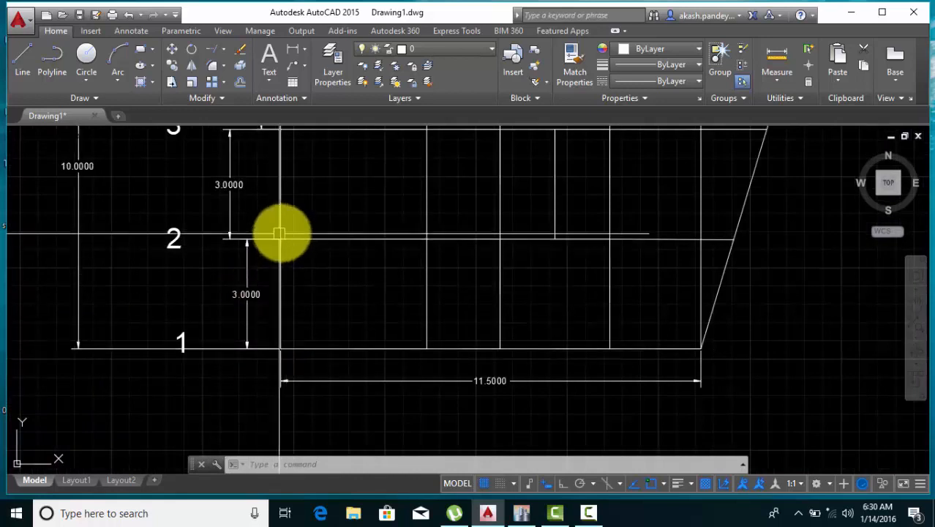
pyautogui.moveTo(277, 240); pyautogui.dragTo(266, 347, button='middle')
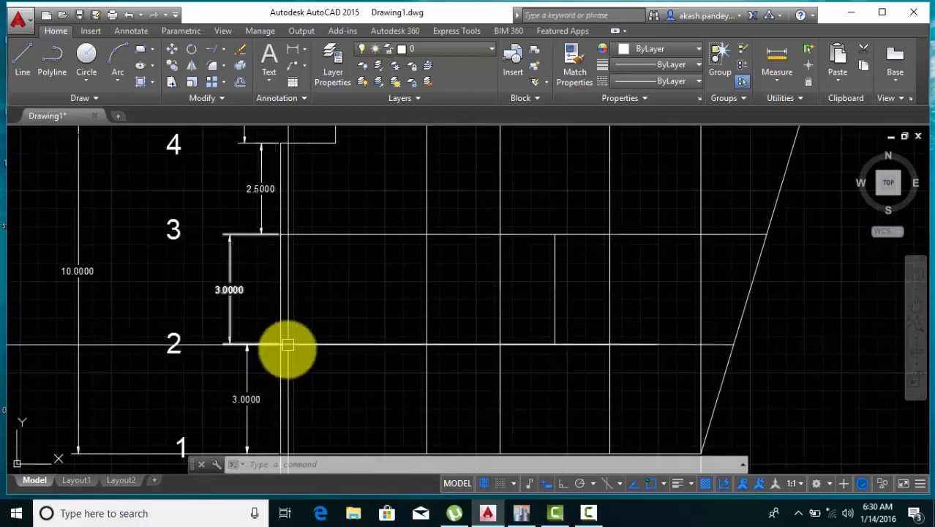
pyautogui.moveTo(301, 309); pyautogui.dragTo(320, 384, button='middle')
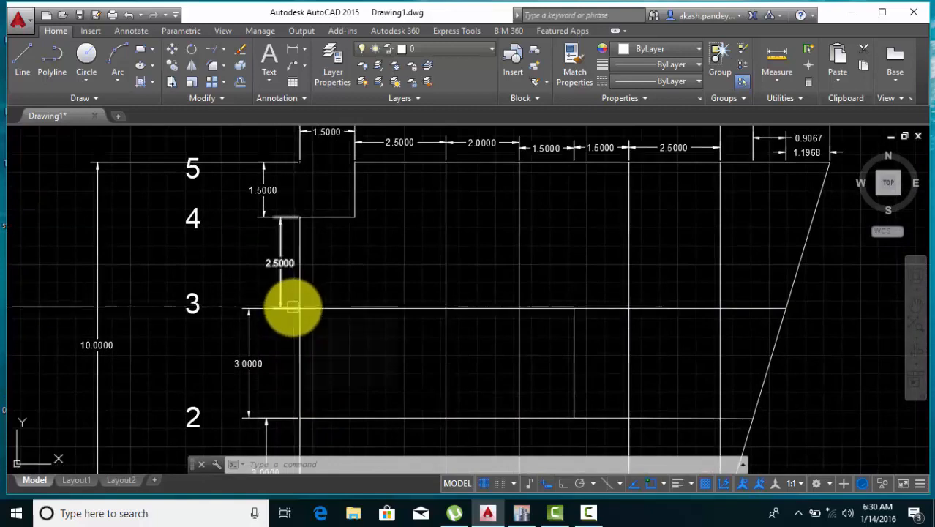
pyautogui.moveTo(292, 306); pyautogui.dragTo(315, 358, button='middle')
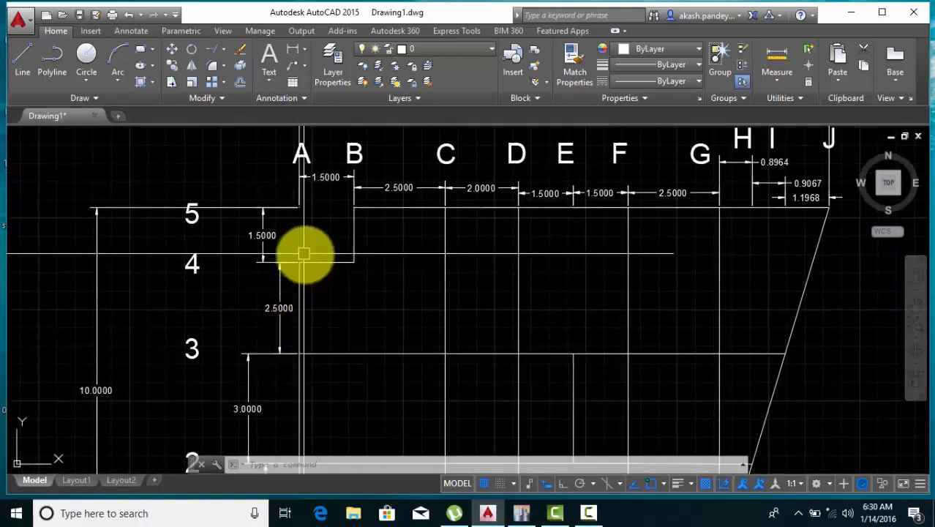
pyautogui.moveTo(297, 267); pyautogui.dragTo(290, 285, button='middle')
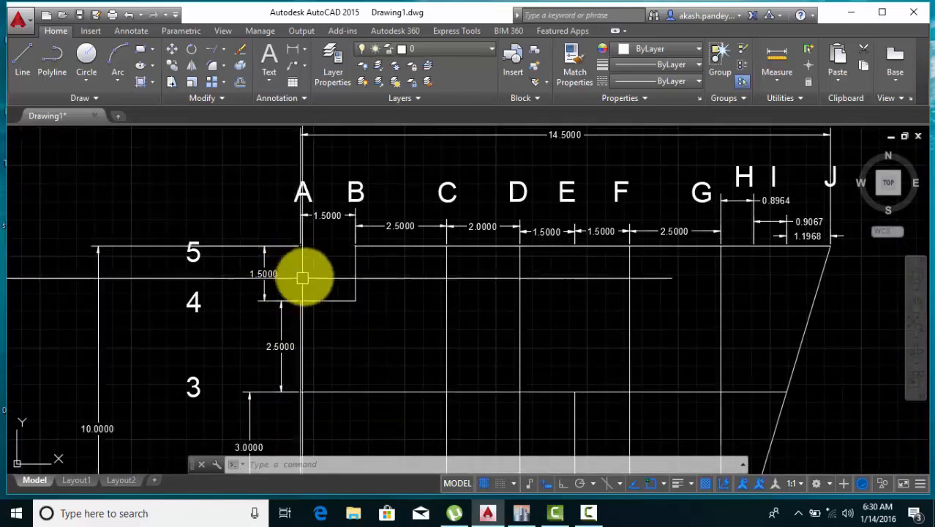
pyautogui.moveTo(302, 278); pyautogui.dragTo(286, 319, button='middle')
pyautogui.moveTo(291, 262); pyautogui.dragTo(281, 277, button='middle')
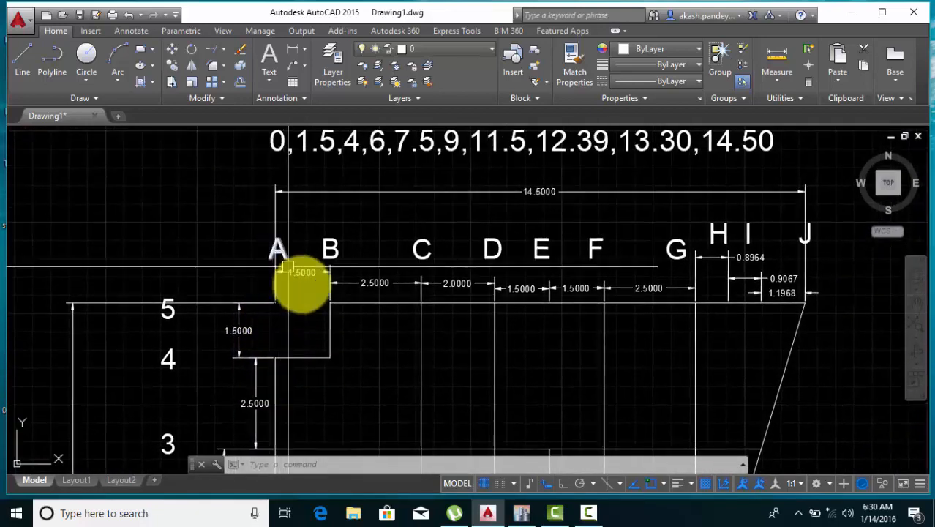
# Examine the vertical grid lines A to G and the spacing dimensions between them along the plan's upper edge
pyautogui.moveTo(302, 328); pyautogui.dragTo(290, 280, button='middle')
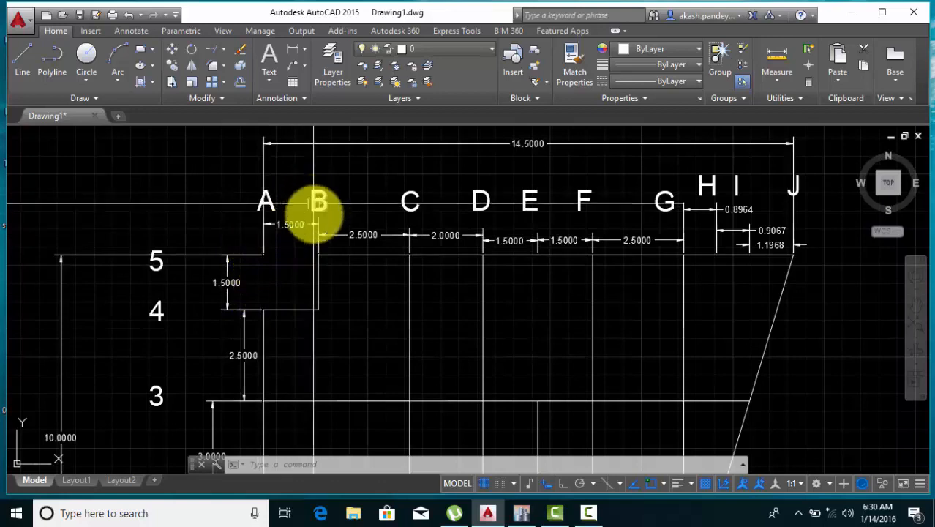
pyautogui.scroll(-2, 320, 298)
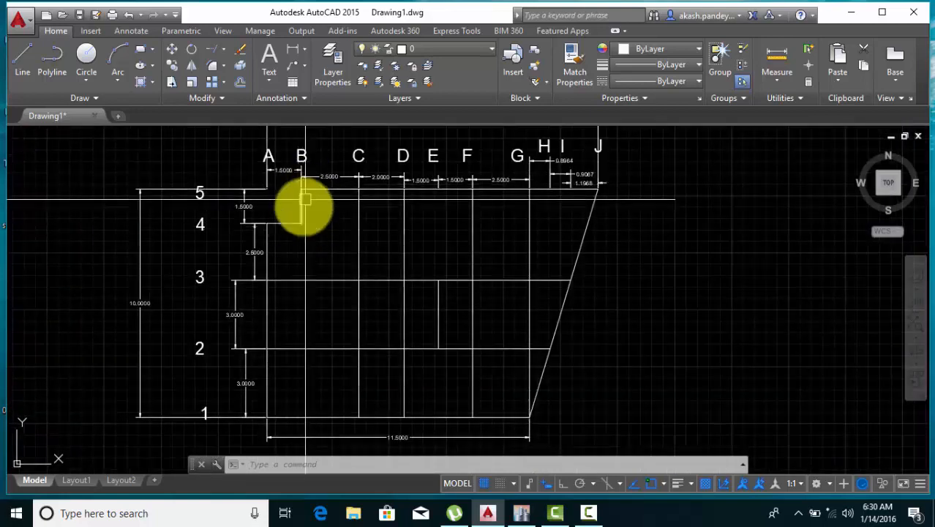
pyautogui.moveTo(306, 214); pyautogui.dragTo(304, 228, button='middle')
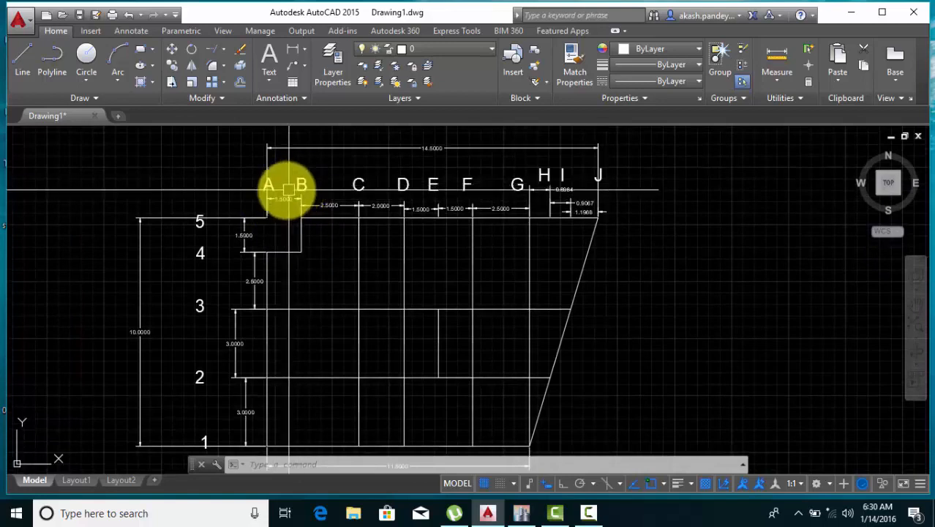
pyautogui.scroll(2, 287, 188)
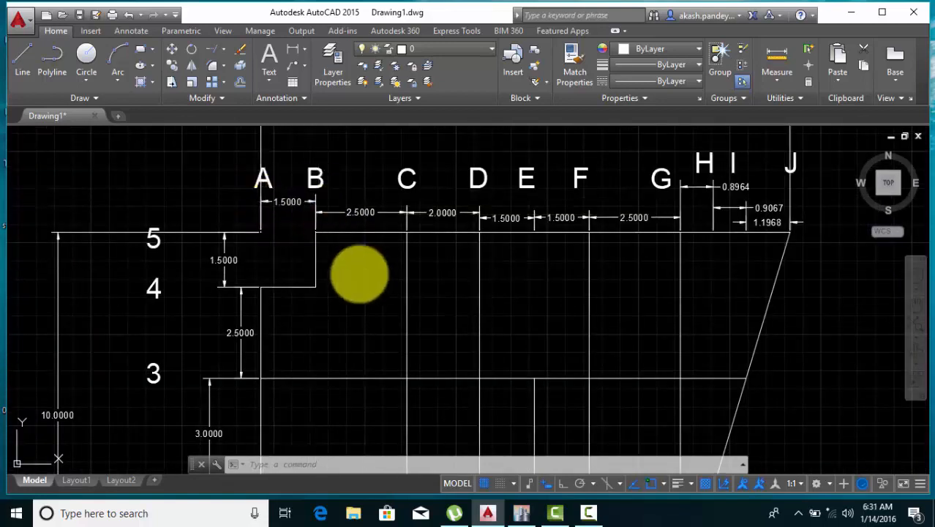
pyautogui.moveTo(362, 272); pyautogui.dragTo(327, 250, button='middle')
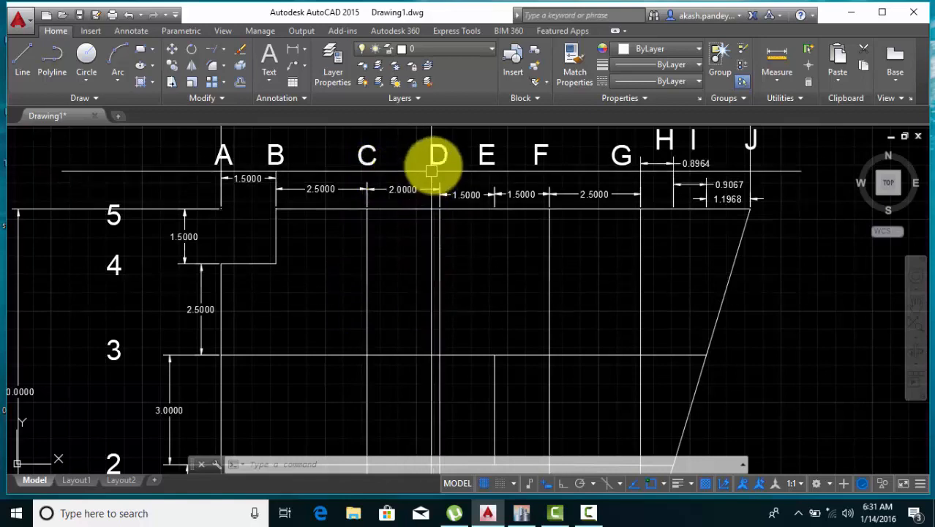
pyautogui.moveTo(477, 265)
pyautogui.mouseDown(button='middle')
pyautogui.moveTo(434, 235)
pyautogui.moveTo(436, 266)
pyautogui.mouseUp(button='middle')
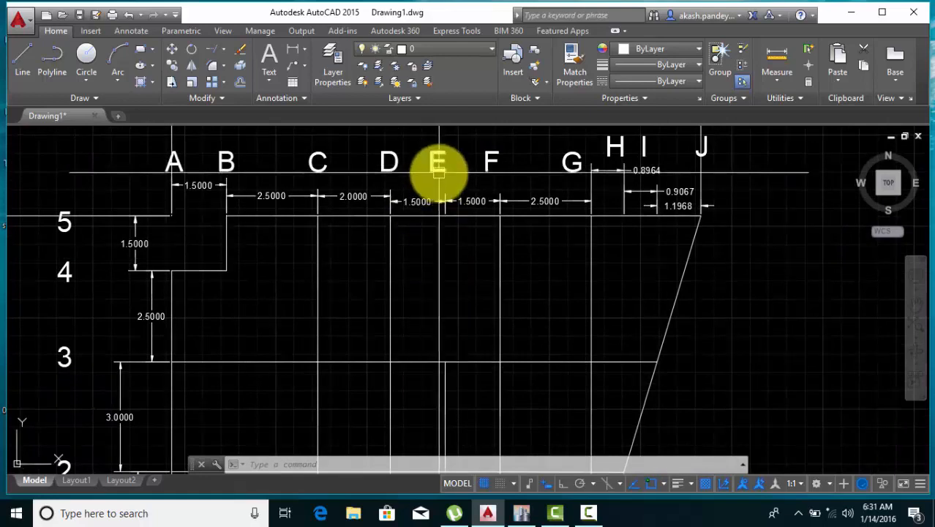
pyautogui.moveTo(448, 260); pyautogui.dragTo(356, 252, button='middle')
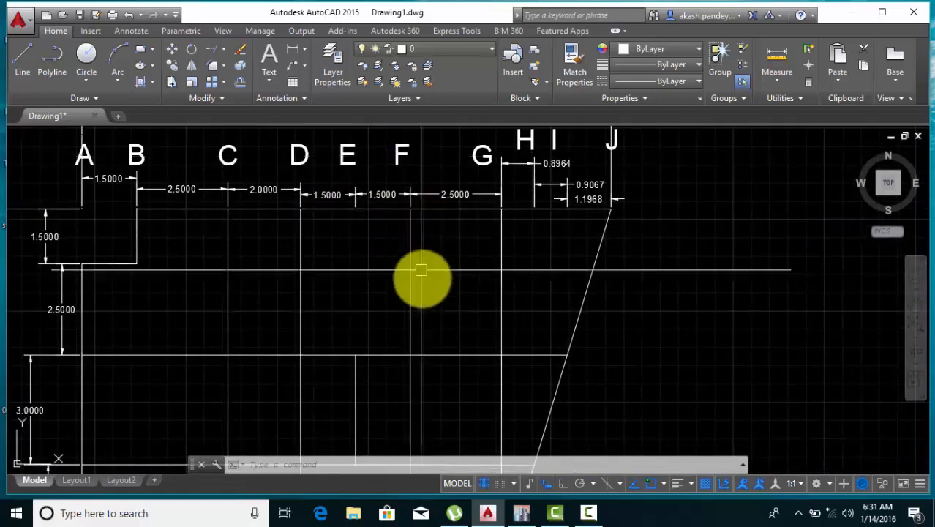
pyautogui.scroll(-2, 406, 272)
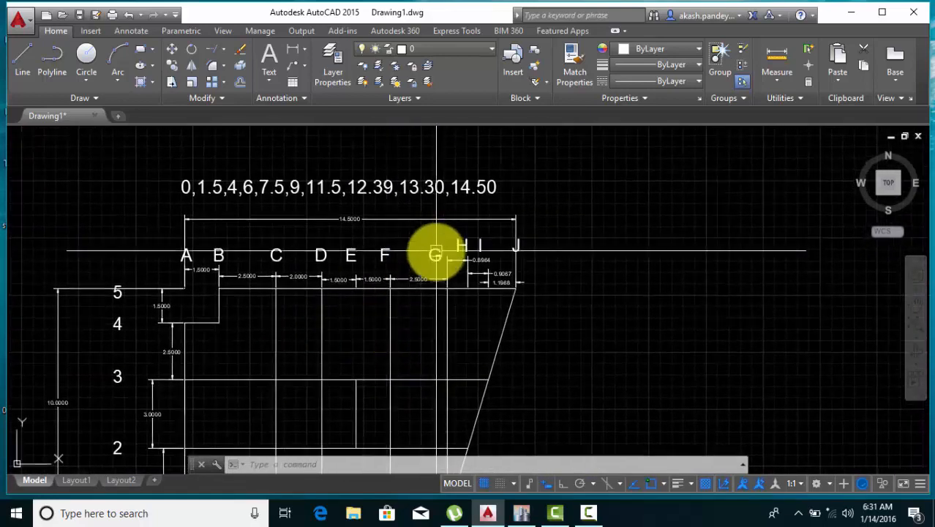
pyautogui.moveTo(431, 399); pyautogui.dragTo(400, 336, button='middle')
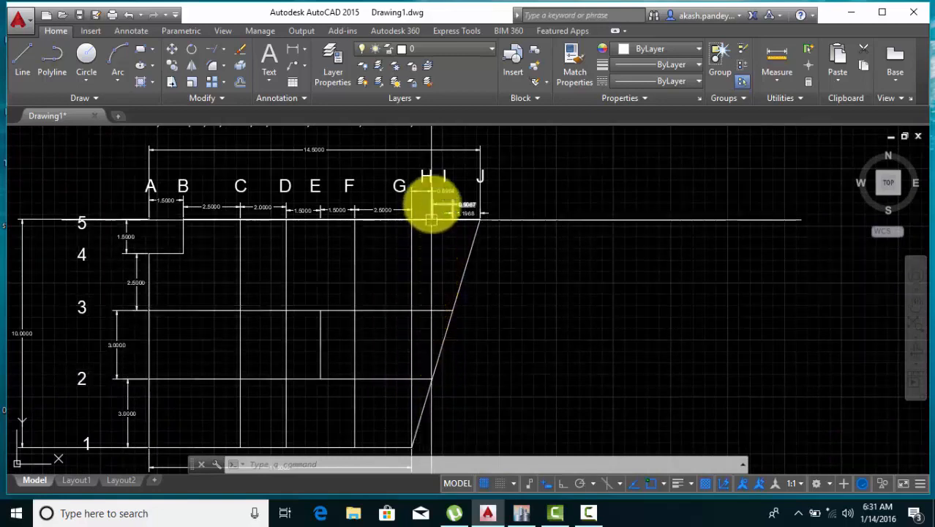
# Inspect the closely spaced dimensions between grid lines G, H, I and J near the plan's sloping edge
pyautogui.scroll(5, 427, 189)
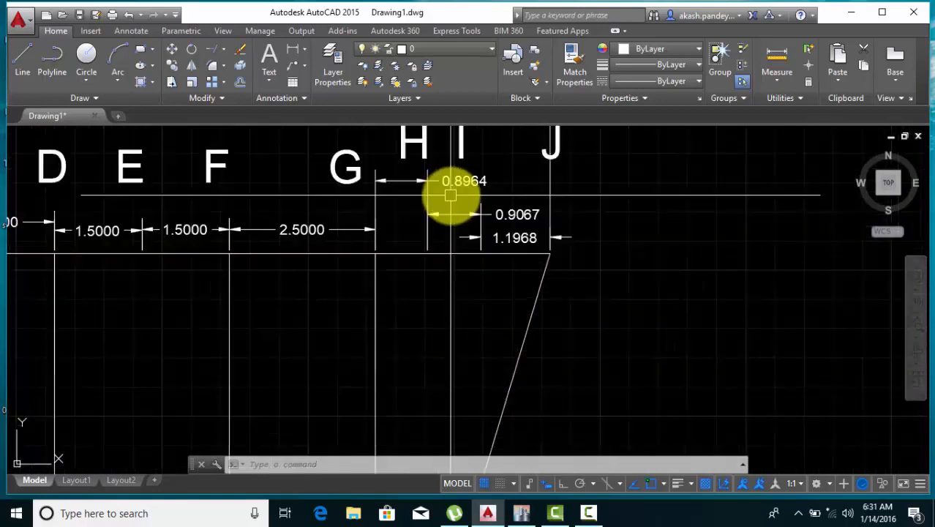
pyautogui.scroll(-5, 445, 292)
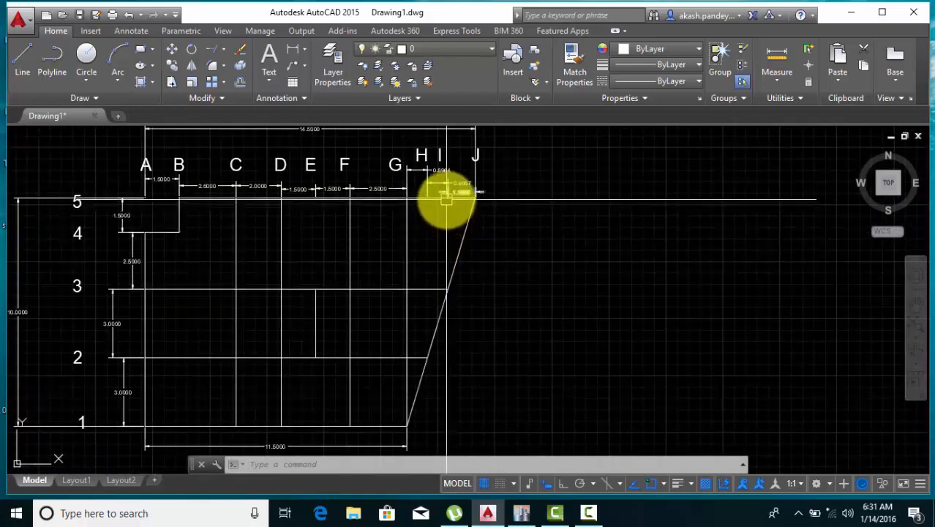
pyautogui.scroll(5, 446, 196)
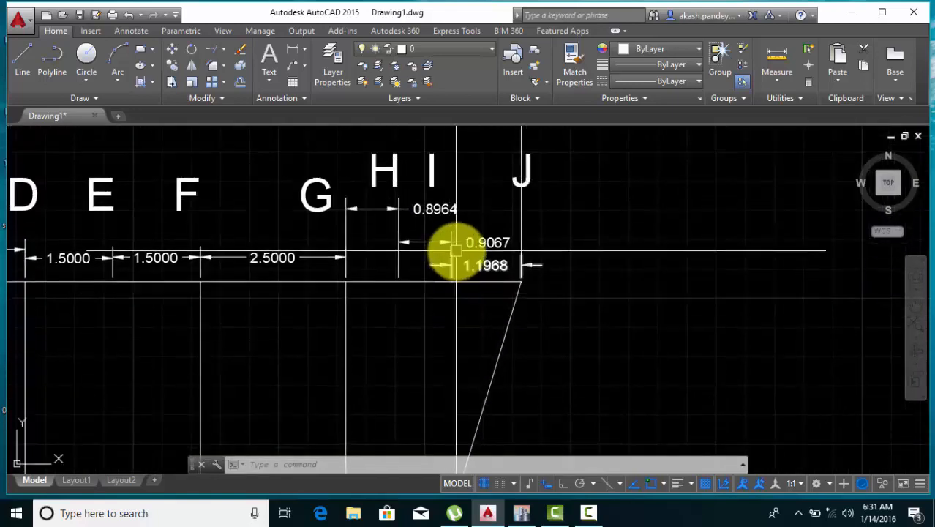
pyautogui.scroll(3, 455, 250)
pyautogui.moveTo(484, 242); pyautogui.dragTo(490, 313, button='middle')
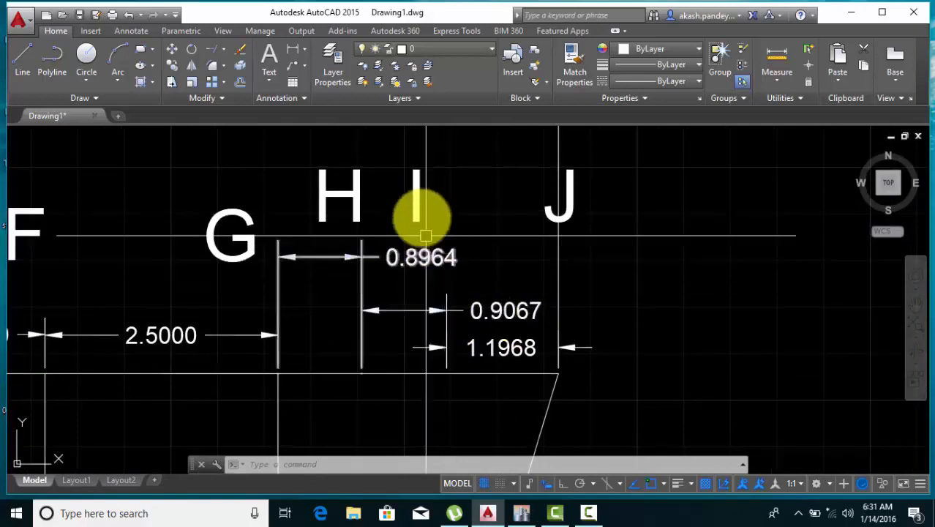
pyautogui.moveTo(453, 289); pyautogui.dragTo(417, 198, button='middle')
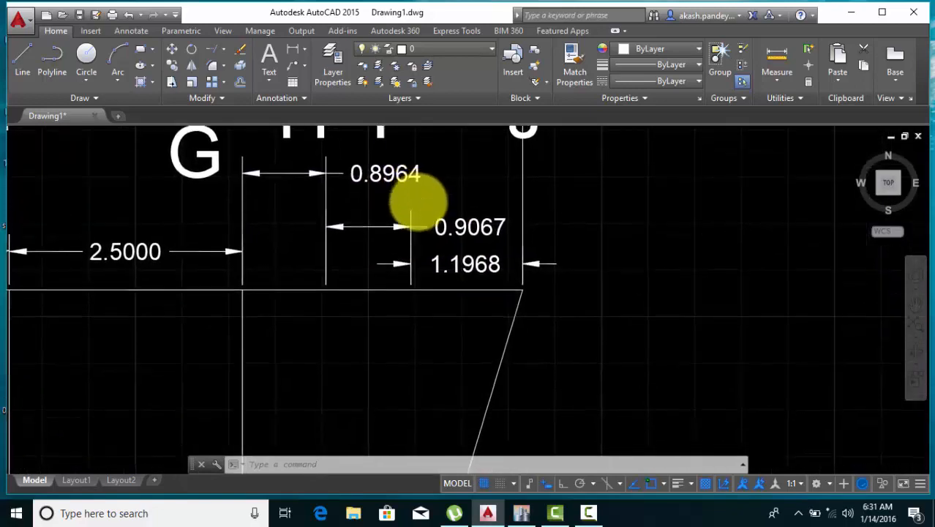
pyautogui.scroll(-5, 417, 198)
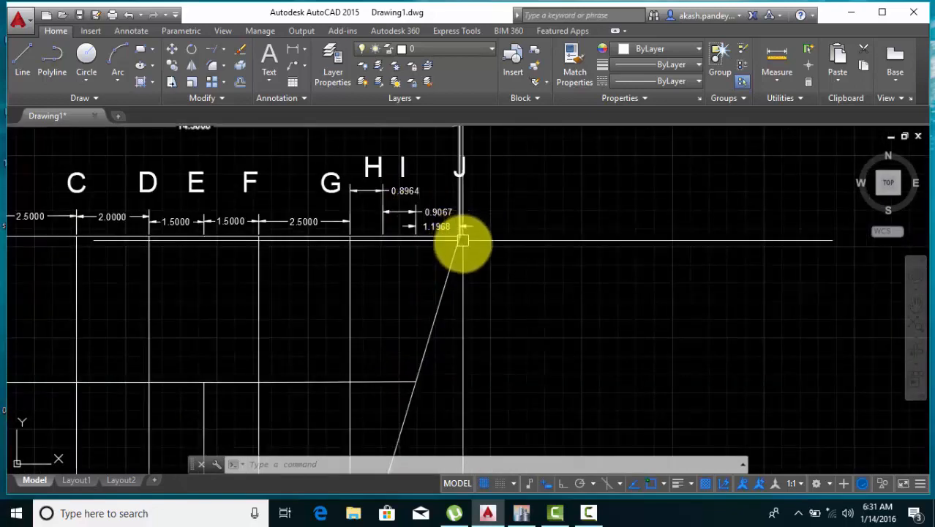
pyautogui.moveTo(462, 240); pyautogui.dragTo(434, 315, button='middle')
pyautogui.scroll(2, 435, 238)
pyautogui.scroll(-2, 449, 240)
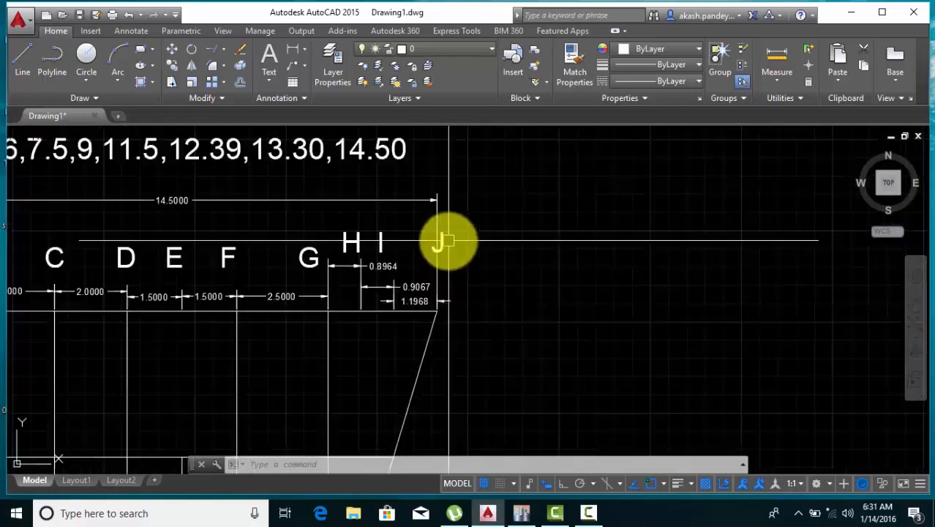
# Compare the cumulative ordinates written above the plan with the spacings of vertical grid lines A to J
pyautogui.scroll(-1, 449, 240)
pyautogui.moveTo(324, 328); pyautogui.dragTo(414, 288, button='middle')
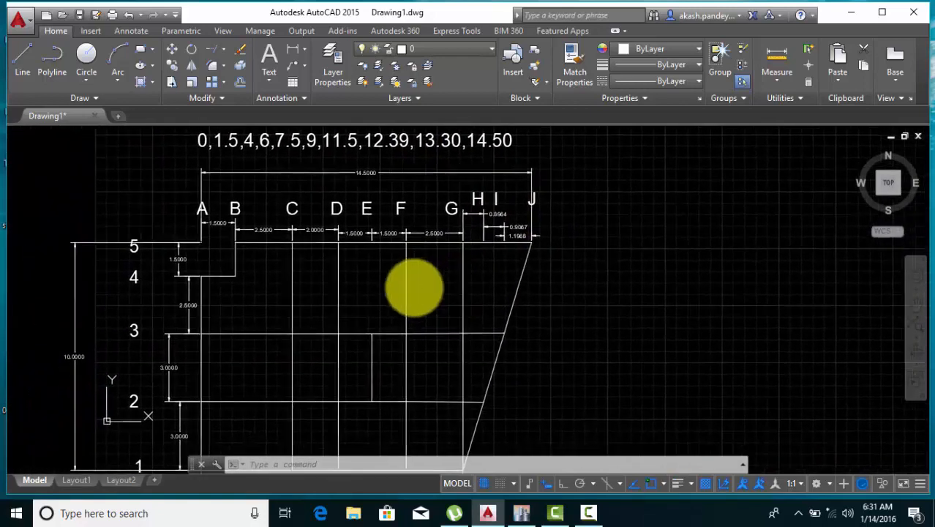
pyautogui.moveTo(297, 283)
pyautogui.mouseDown(button='middle')
pyautogui.moveTo(363, 303)
pyautogui.moveTo(369, 320)
pyautogui.mouseUp(button='middle')
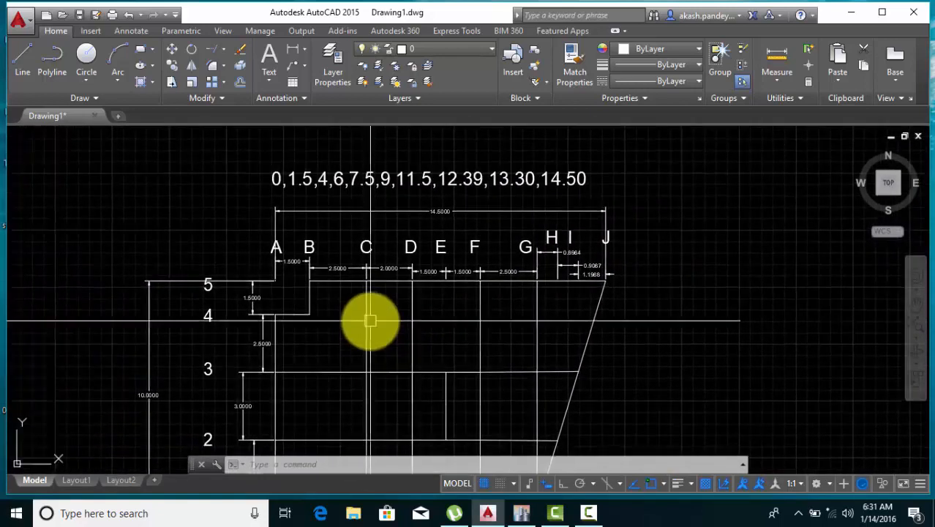
pyautogui.scroll(4, 287, 262)
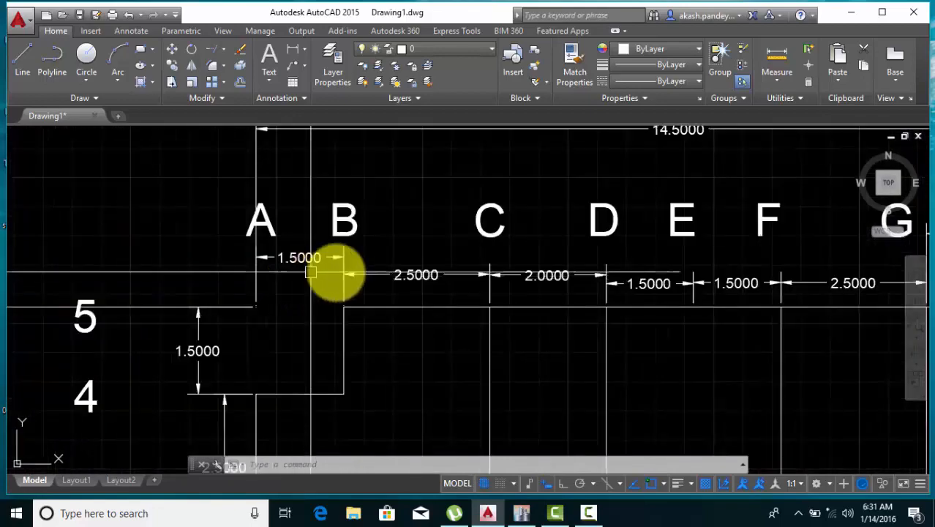
pyautogui.scroll(-2, 432, 293)
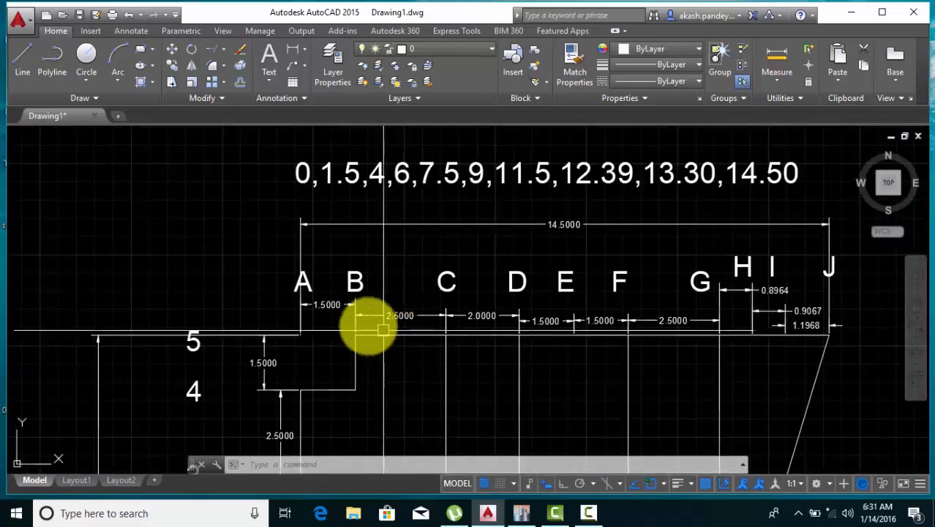
pyautogui.moveTo(307, 319)
pyautogui.mouseDown(button='middle')
pyautogui.moveTo(292, 209)
pyautogui.moveTo(283, 358)
pyautogui.mouseUp(button='middle')
pyautogui.scroll(2, 284, 256)
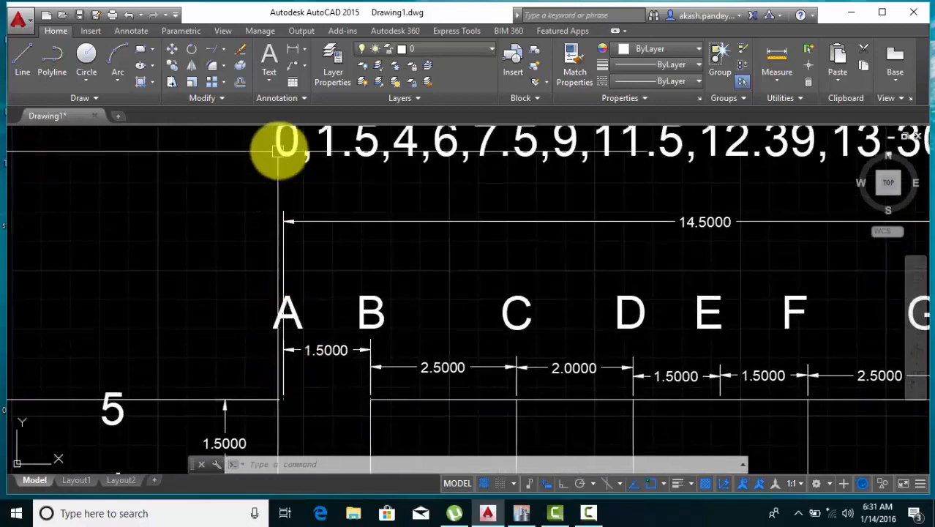
# Check each running total in the row above the plan against the individual spacings from grid A to J
pyautogui.moveTo(370, 340); pyautogui.dragTo(369, 380, button='middle')
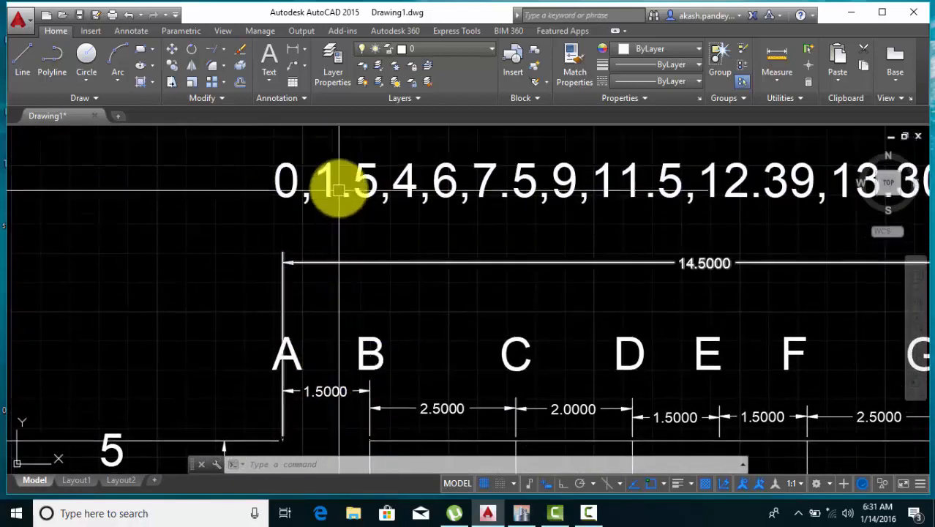
pyautogui.moveTo(408, 331); pyautogui.dragTo(359, 272, button='middle')
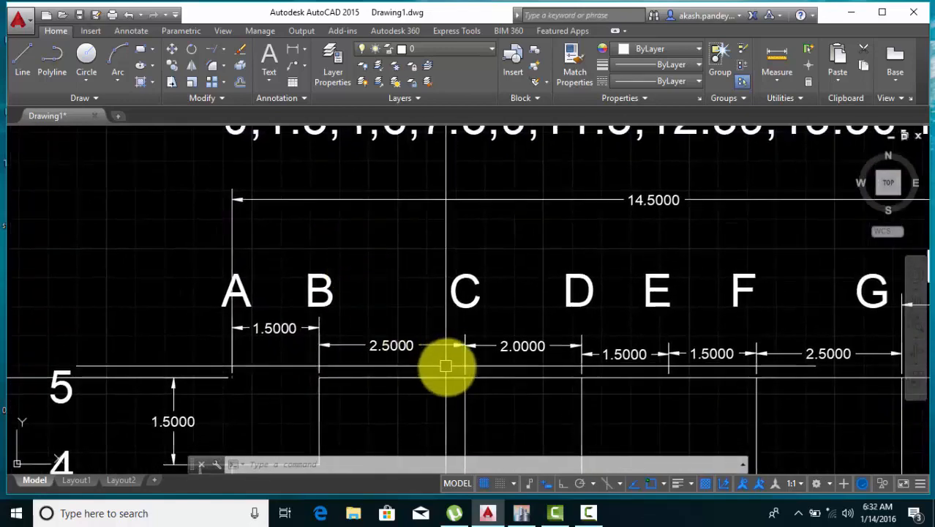
pyautogui.moveTo(449, 359); pyautogui.dragTo(436, 404, button='middle')
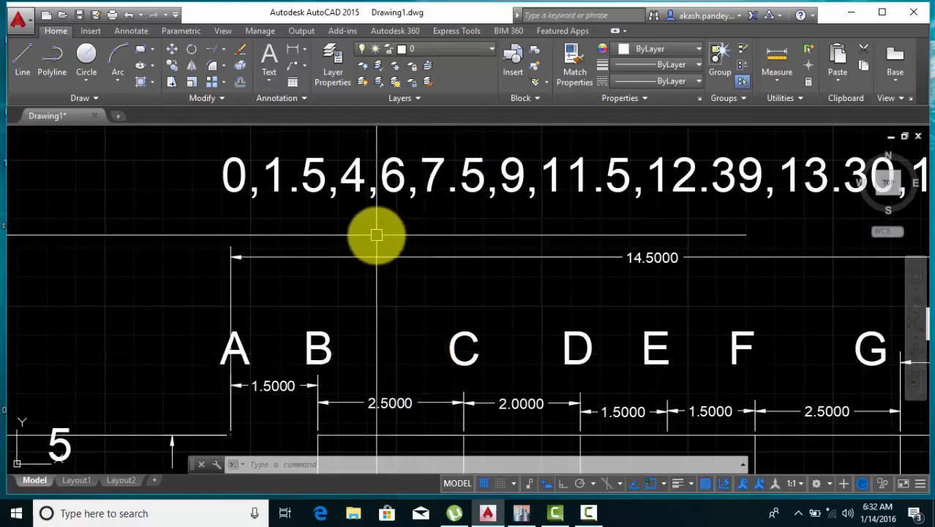
pyautogui.click(360, 183)
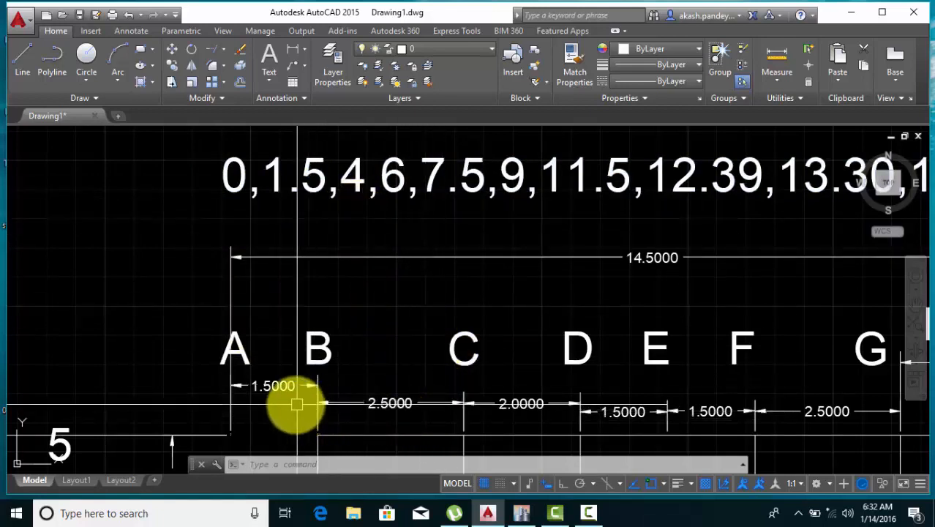
pyautogui.moveTo(471, 388); pyautogui.dragTo(355, 388, button='middle')
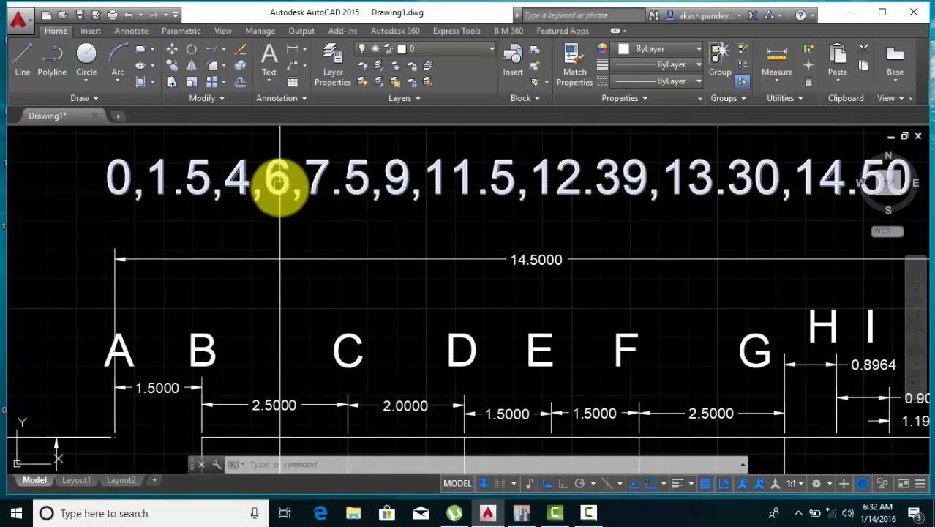
pyautogui.moveTo(411, 364); pyautogui.dragTo(319, 333, button='middle')
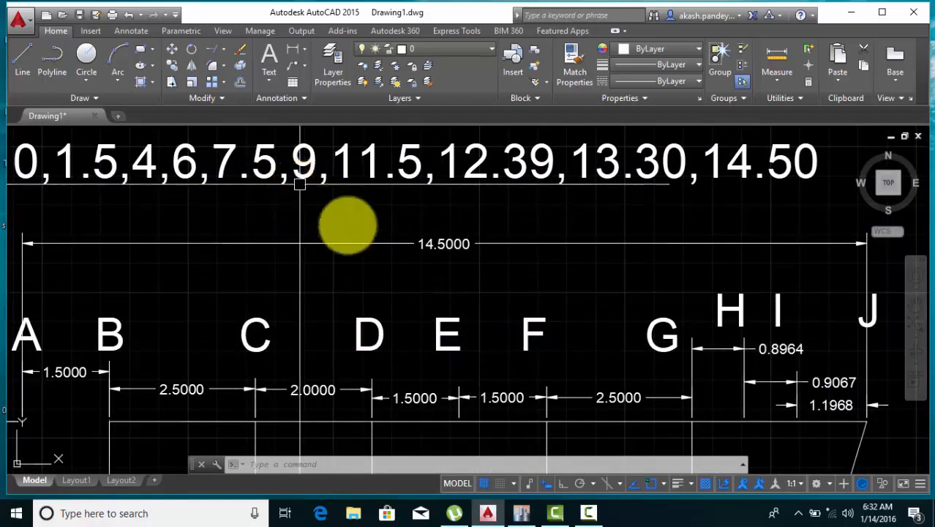
pyautogui.moveTo(453, 328); pyautogui.dragTo(364, 320, button='middle')
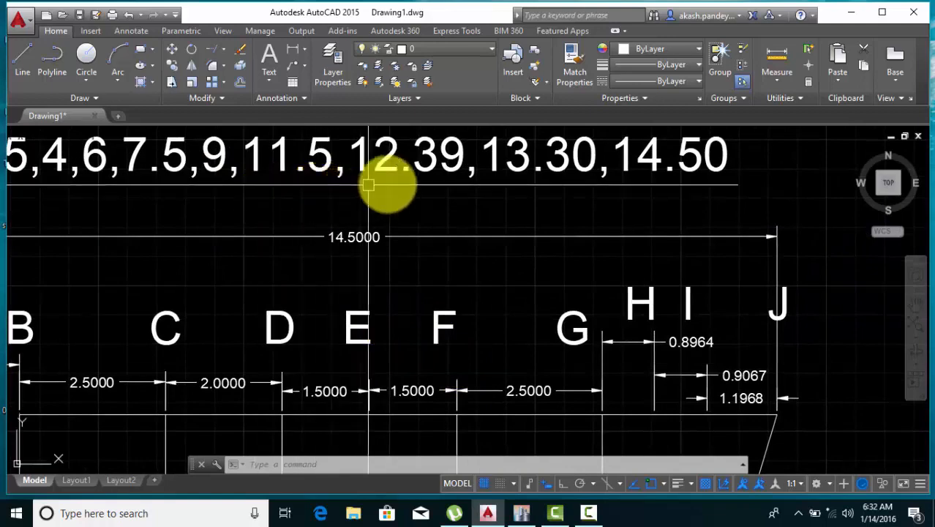
pyautogui.scroll(-4, 741, 218)
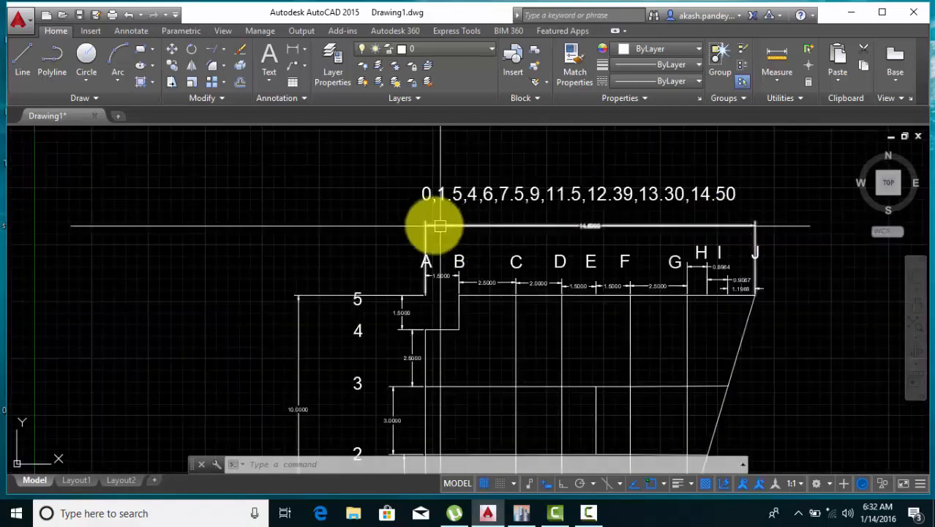
pyautogui.scroll(4, 421, 200)
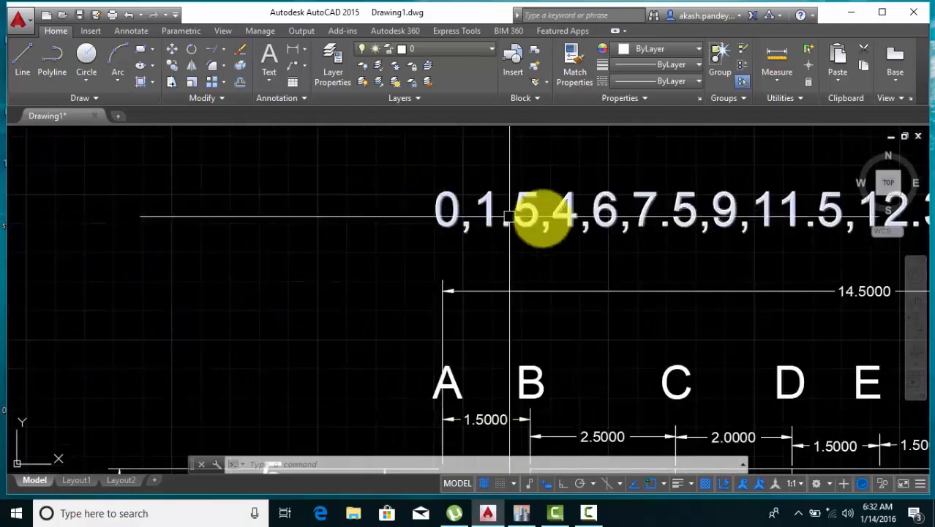
pyautogui.moveTo(631, 223); pyautogui.dragTo(448, 240, button='middle')
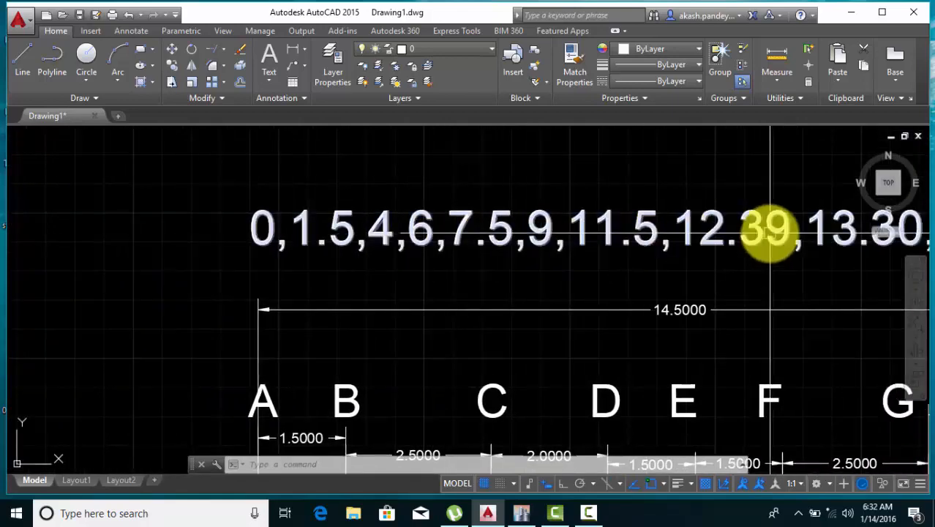
# Review the spacings of horizontal grid lines 1 to 5 against the ordinate row below the plan
pyautogui.scroll(-4, 771, 232)
pyautogui.moveTo(691, 268)
pyautogui.mouseDown(button='middle')
pyautogui.moveTo(542, 188)
pyautogui.moveTo(500, 153)
pyautogui.mouseUp(button='middle')
pyautogui.moveTo(491, 314); pyautogui.dragTo(455, 163, button='middle')
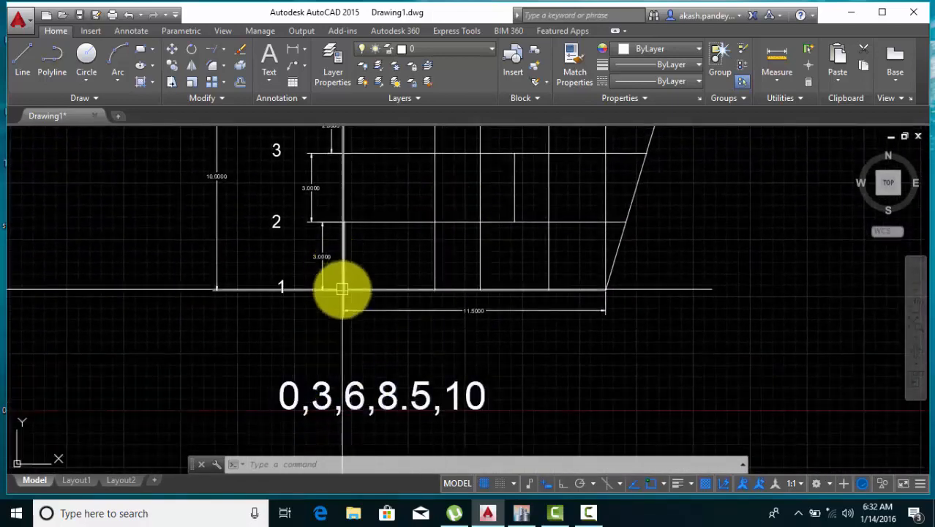
pyautogui.scroll(2, 340, 288)
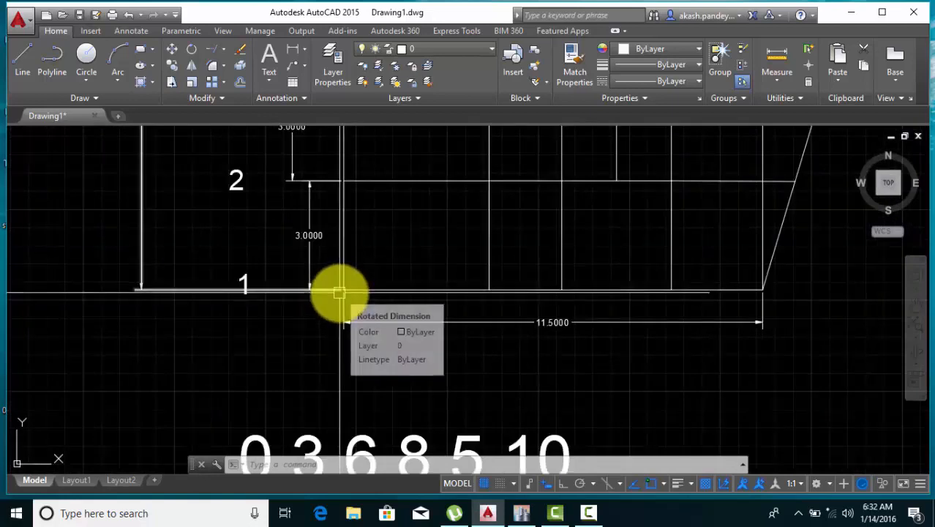
pyautogui.scroll(-2, 338, 292)
pyautogui.moveTo(318, 306); pyautogui.dragTo(319, 345, button='middle')
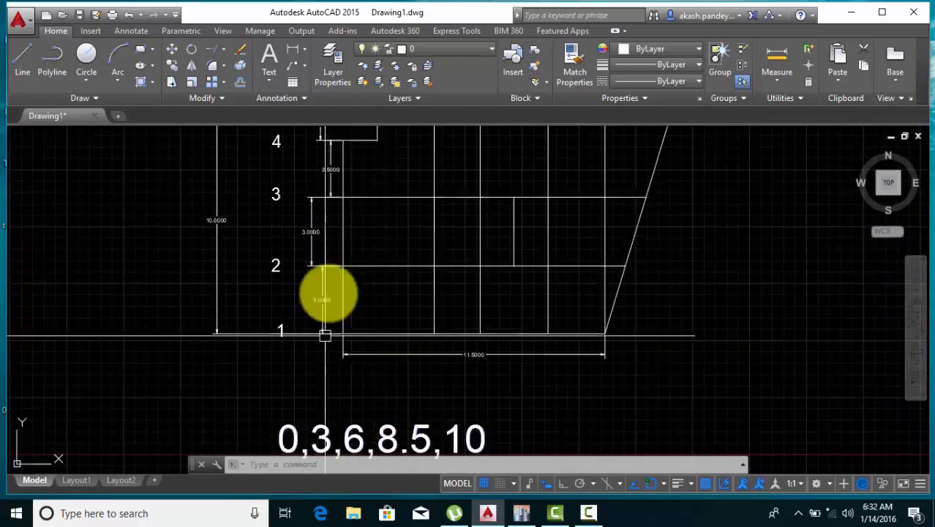
pyautogui.moveTo(329, 275); pyautogui.dragTo(325, 316, button='middle')
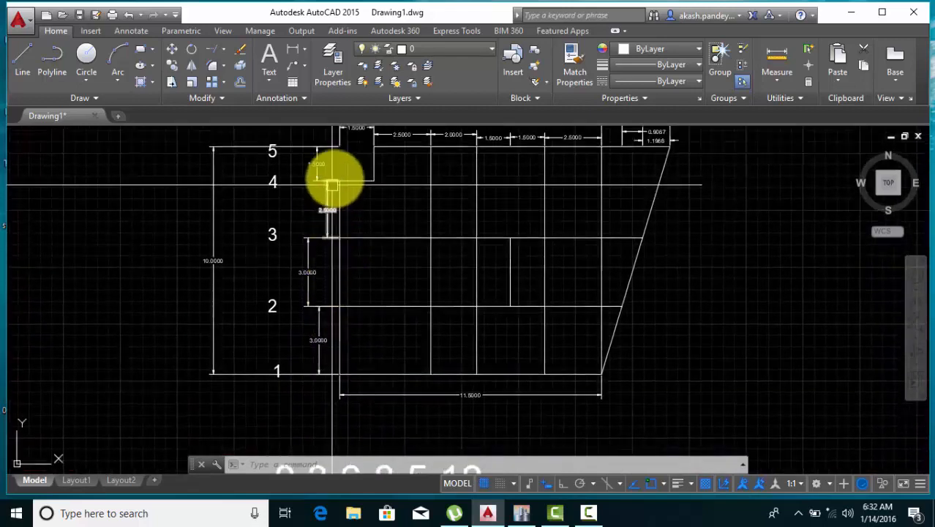
pyautogui.scroll(-2, 351, 201)
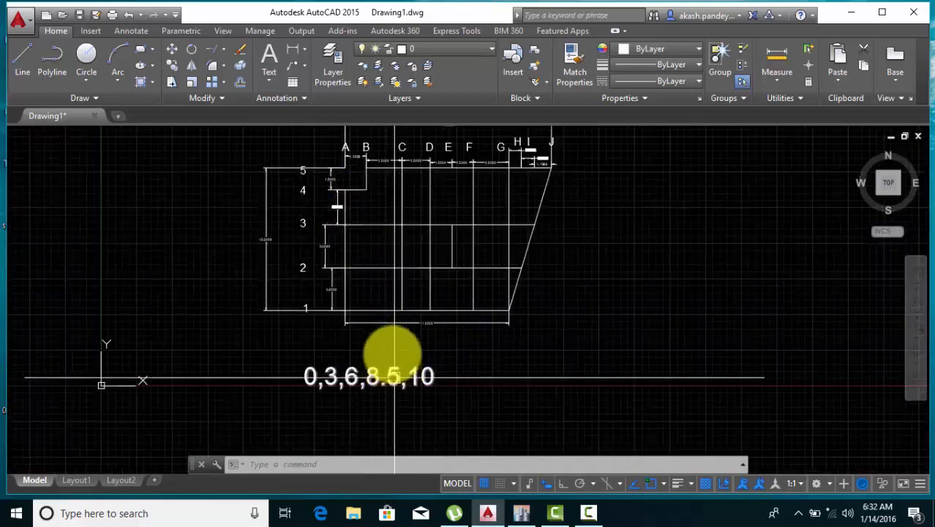
pyautogui.scroll(2, 345, 162)
pyautogui.scroll(-2, 359, 183)
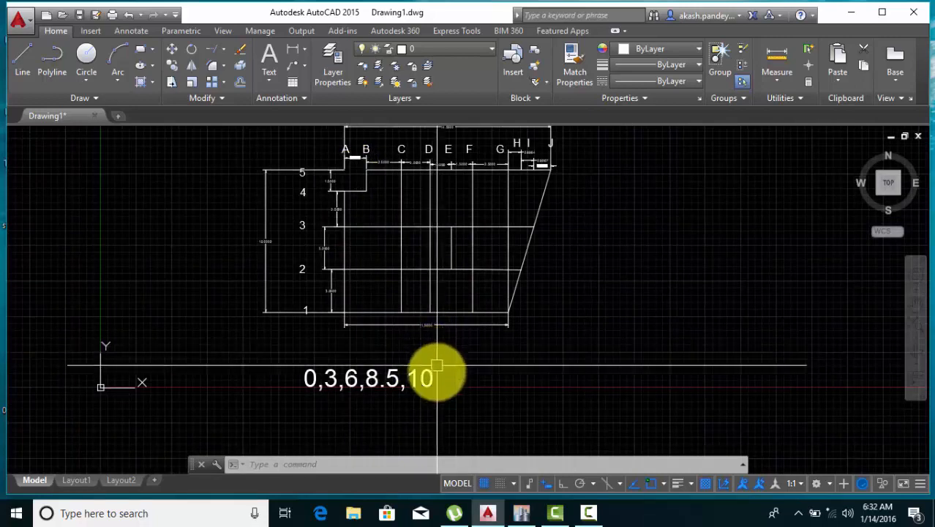
# Switch to ETABS and start a new model that uses the built-in settings
pyautogui.click(523, 514)
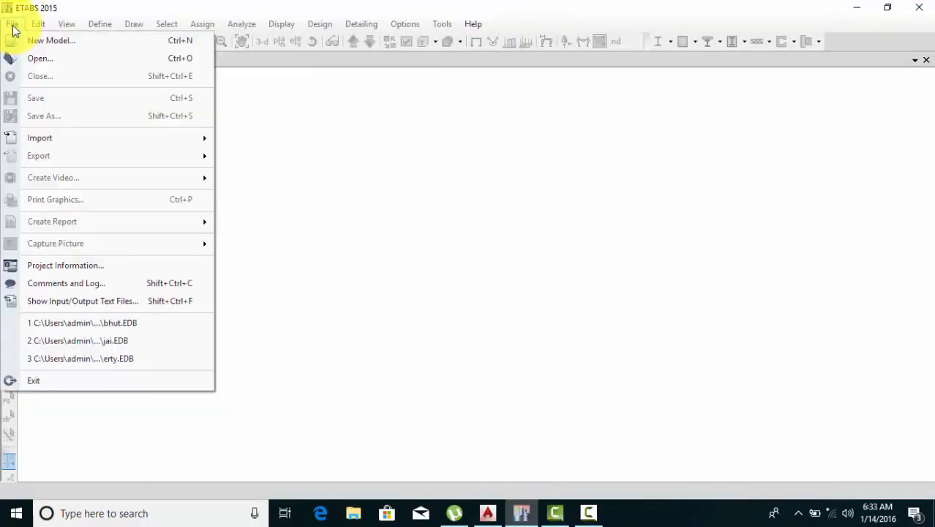
pyautogui.click(40, 42)
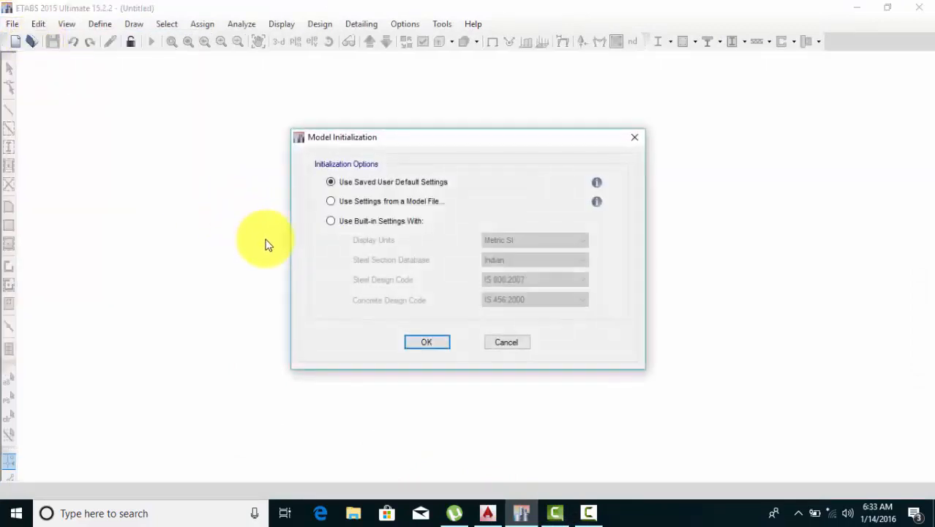
pyautogui.click(355, 223)
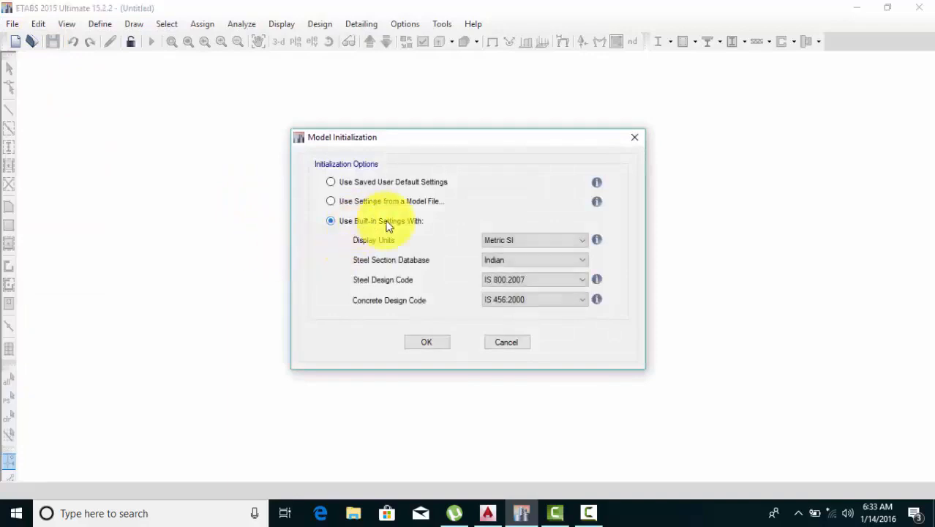
# Initialize the model with Metric SI units, the Indian steel section database, IS 800:2007 steel code and IS 456:2000 concrete code
pyautogui.click(526, 242)
pyautogui.click(530, 244)
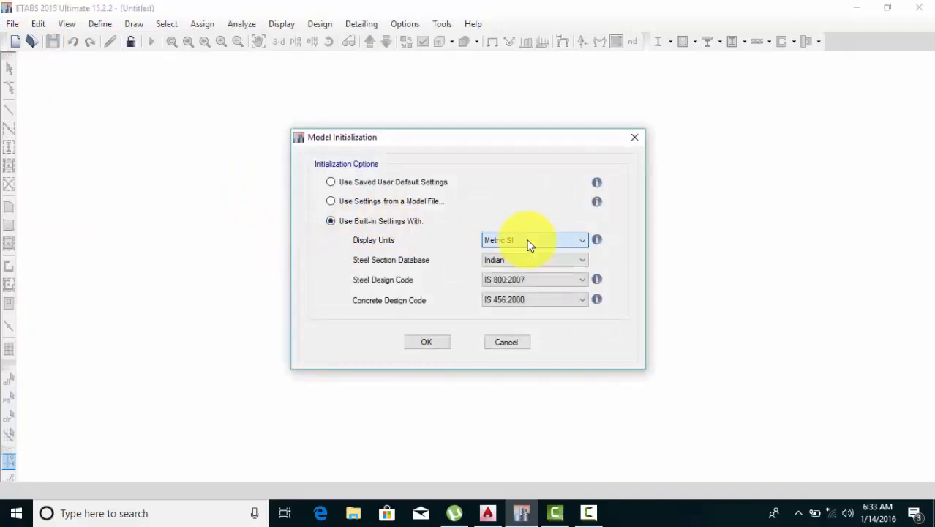
pyautogui.click(537, 259)
pyautogui.click(536, 258)
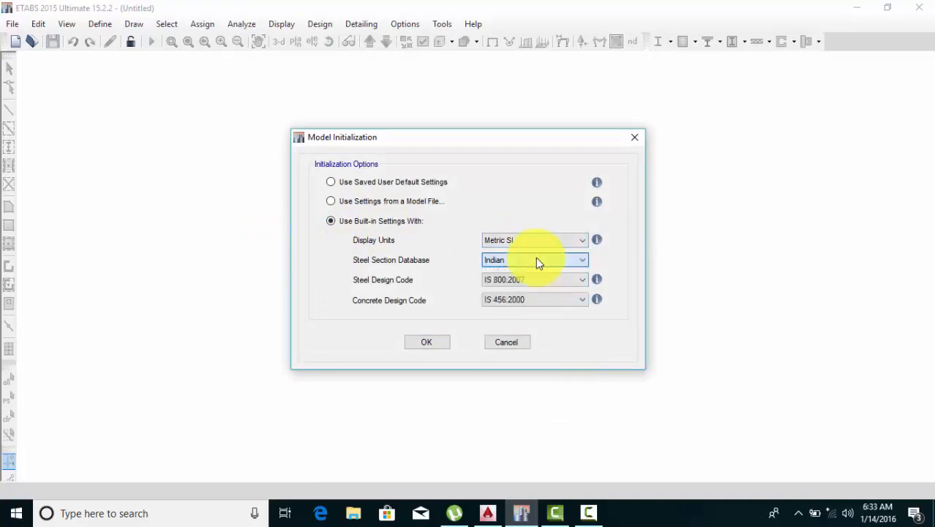
pyautogui.click(531, 282)
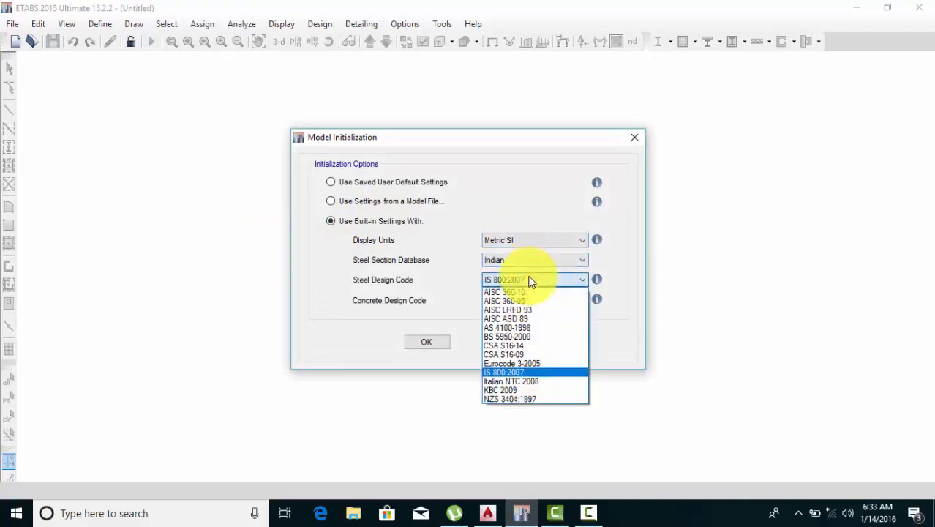
pyautogui.click(531, 282)
pyautogui.click(520, 299)
pyautogui.click(520, 299)
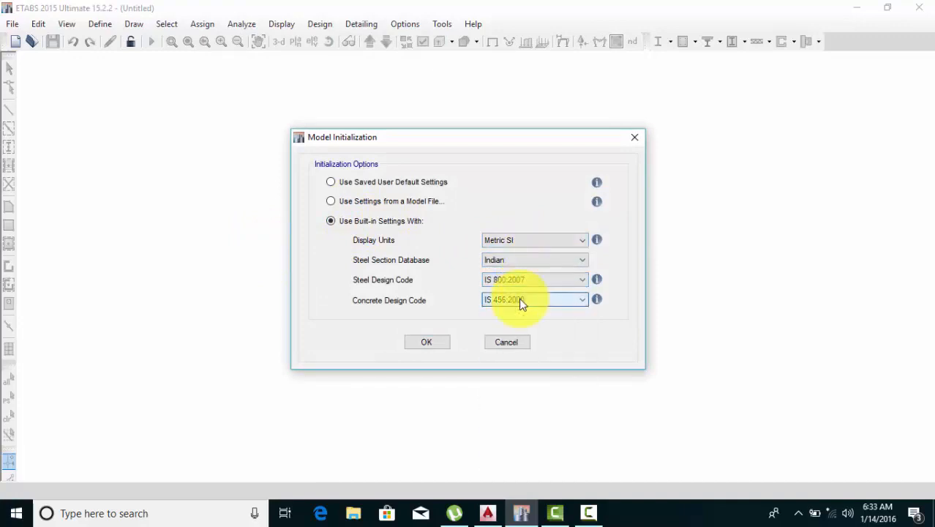
pyautogui.click(427, 345)
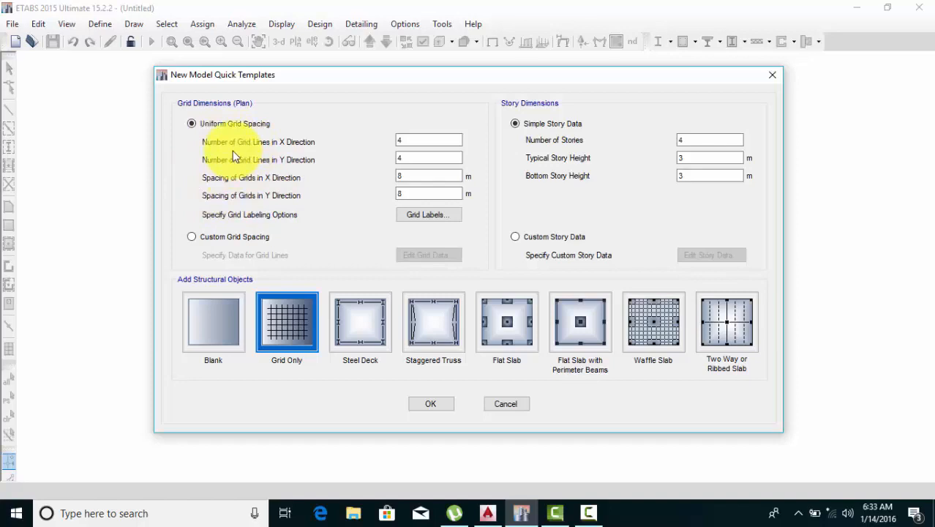
# Choose custom grid spacing and custom story data for the new model, and open the grid data for editing
pyautogui.click(191, 237)
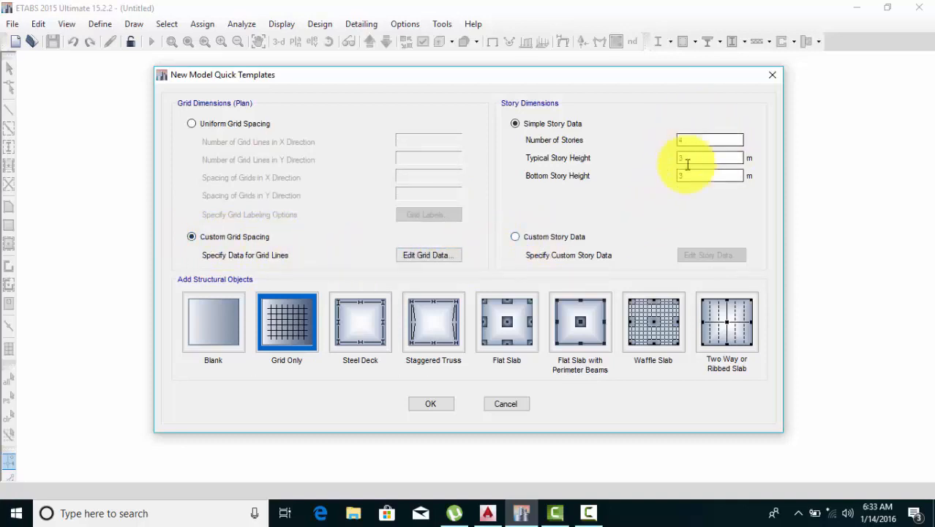
pyautogui.click(516, 237)
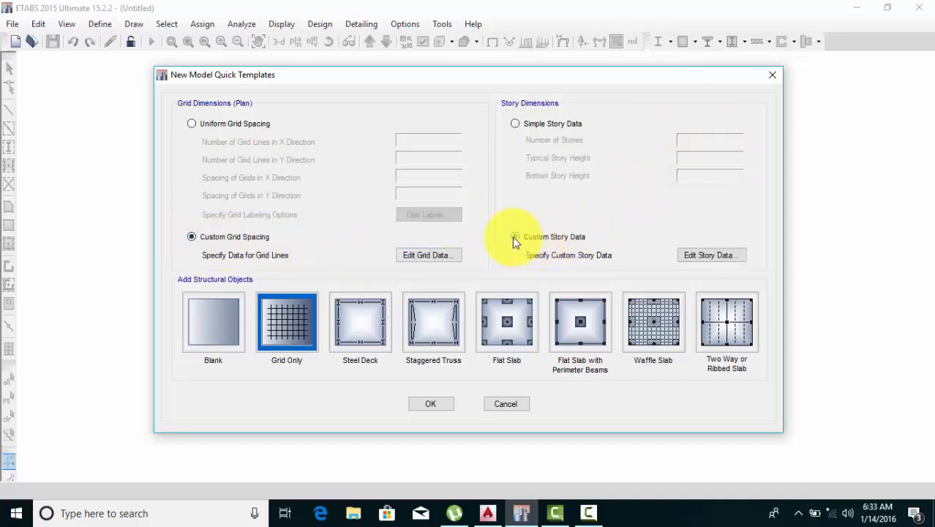
pyautogui.click(426, 255)
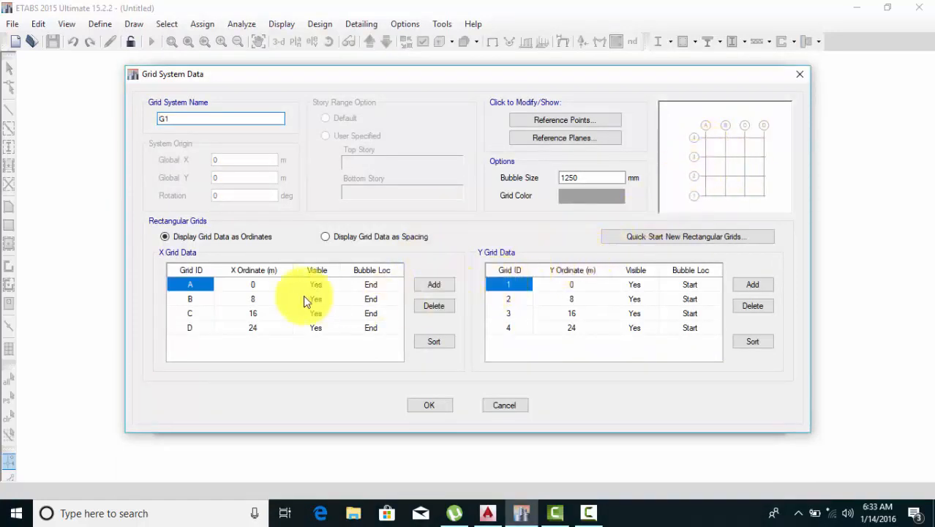
# Add six more X grid lines, E to J, to the grid system
pyautogui.click(433, 284)
pyautogui.click(433, 285)
pyautogui.click(433, 285)
pyautogui.click(433, 285)
pyautogui.click(434, 285)
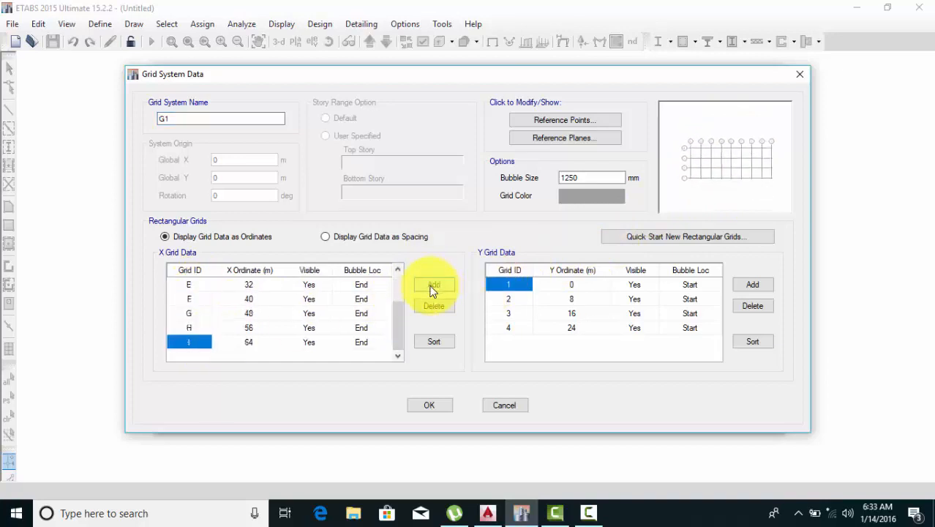
pyautogui.click(433, 285)
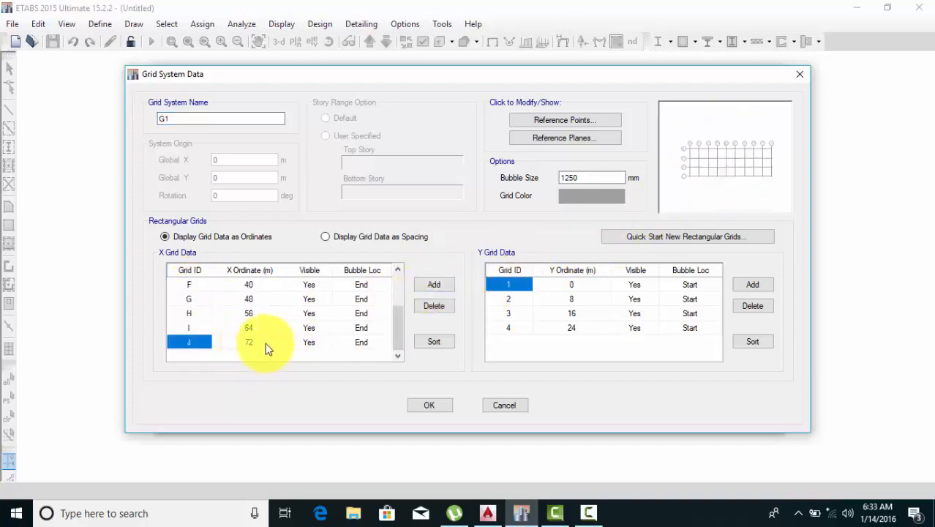
# Look up grid B's ordinate in the AutoCAD plan and set its X ordinate to 1.5 m in ETABS
pyautogui.scroll(2, 265, 341)
pyautogui.click(255, 285)
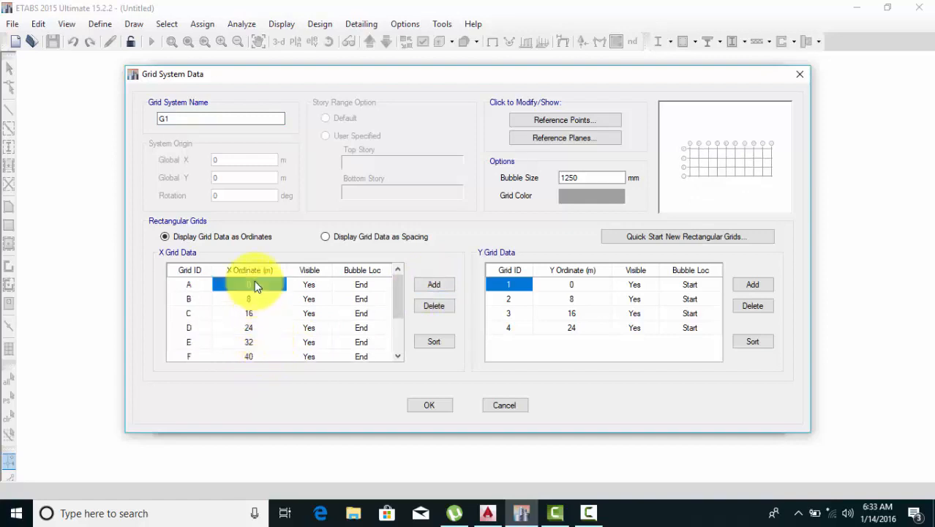
pyautogui.click(262, 300)
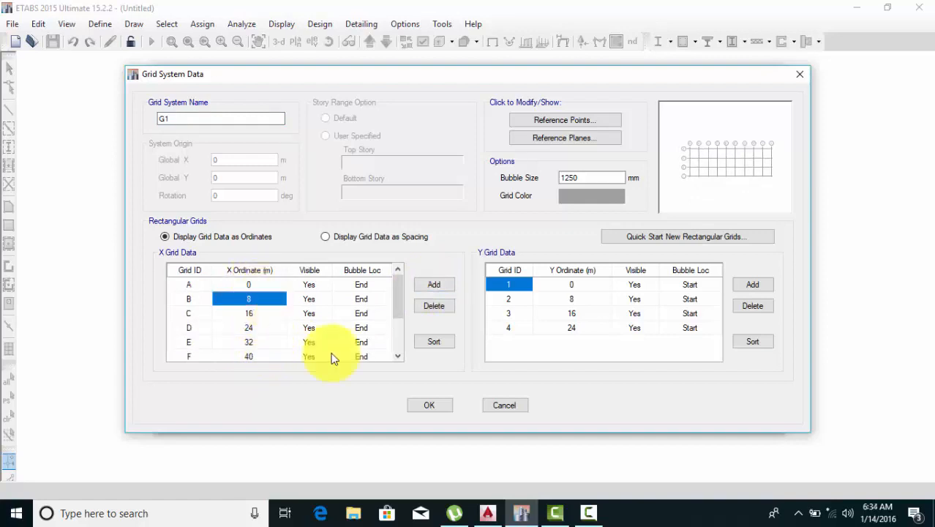
pyautogui.click(488, 514)
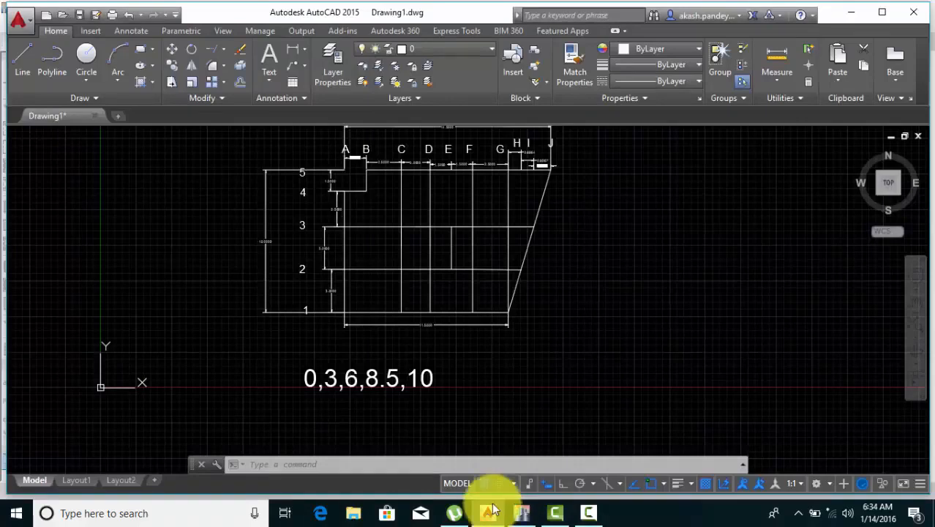
pyautogui.moveTo(429, 299); pyautogui.dragTo(426, 371, button='middle')
pyautogui.scroll(4, 351, 220)
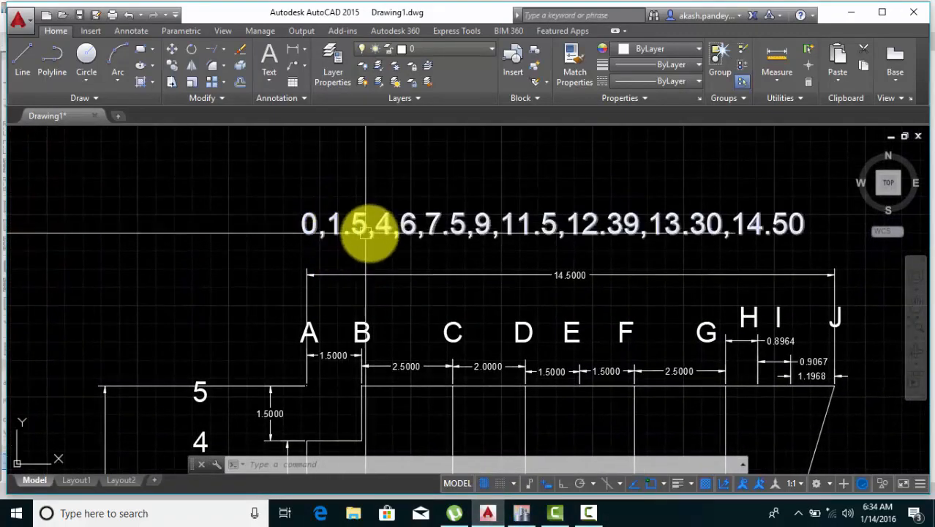
pyautogui.click(521, 513)
pyautogui.write('1.5')
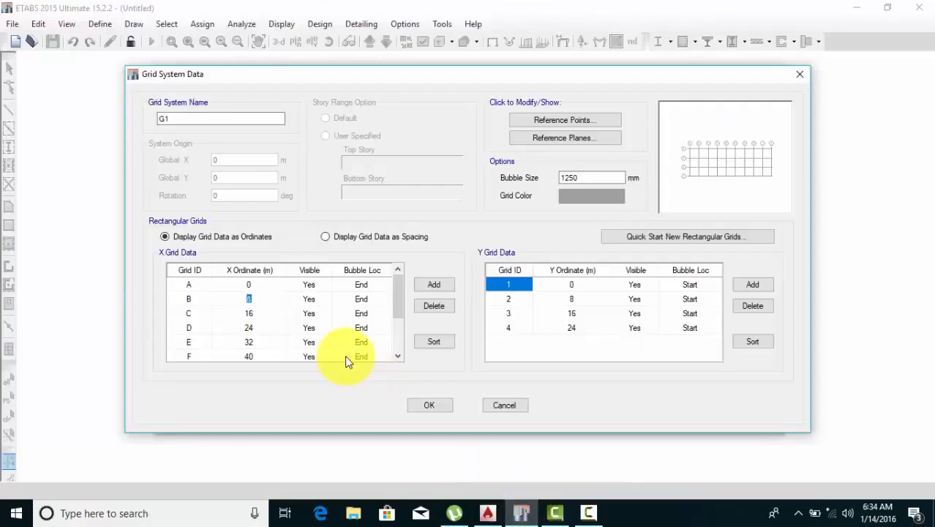
pyautogui.press('Return')
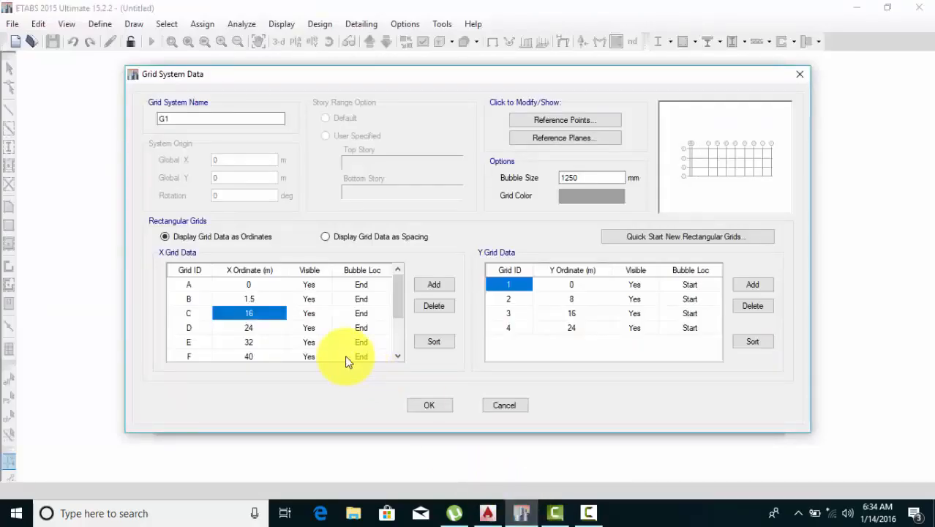
# Set the X ordinates of grids C and D to 4 m and 6 m
pyautogui.write('4')
pyautogui.press('Return')
pyautogui.write('6')
pyautogui.press('Return')
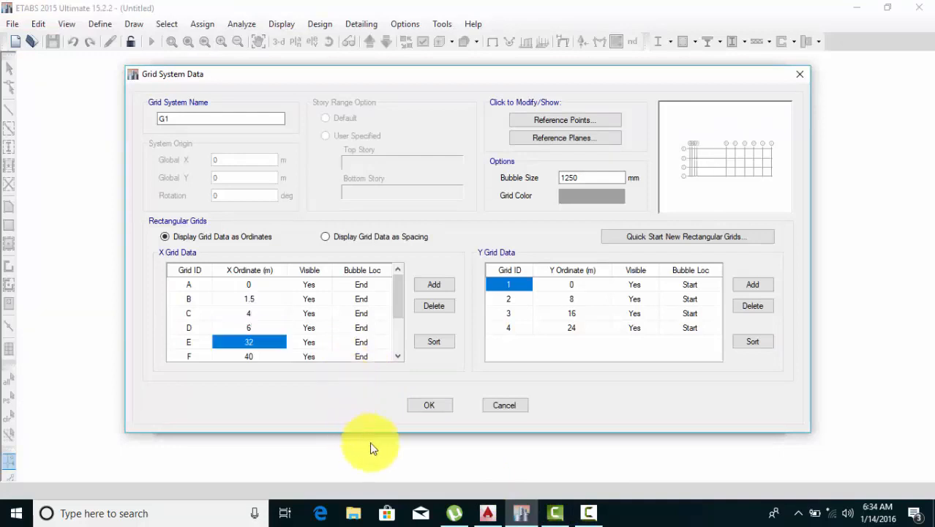
# Look up the next ordinates in the AutoCAD plan and set grids E, F and G to 7.5, 9 and 11.5 m in ETABS
pyautogui.click(487, 514)
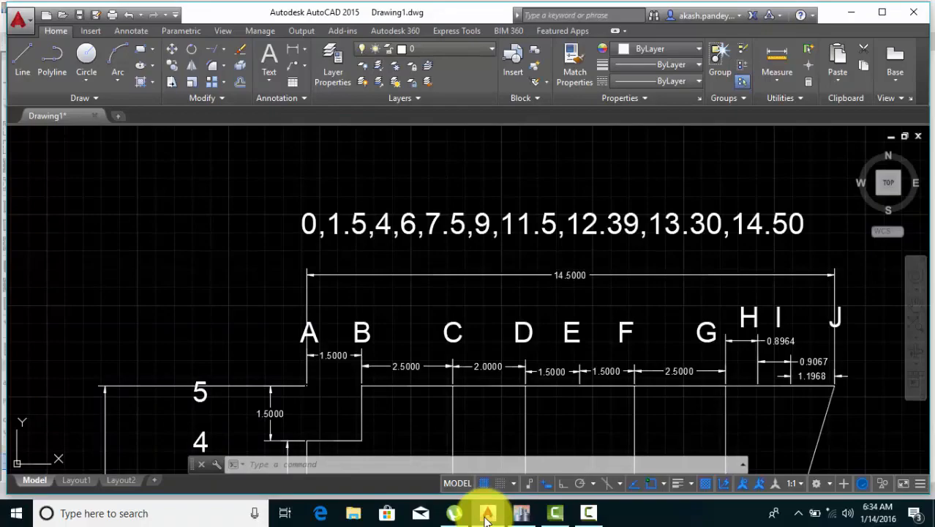
pyautogui.click(487, 515)
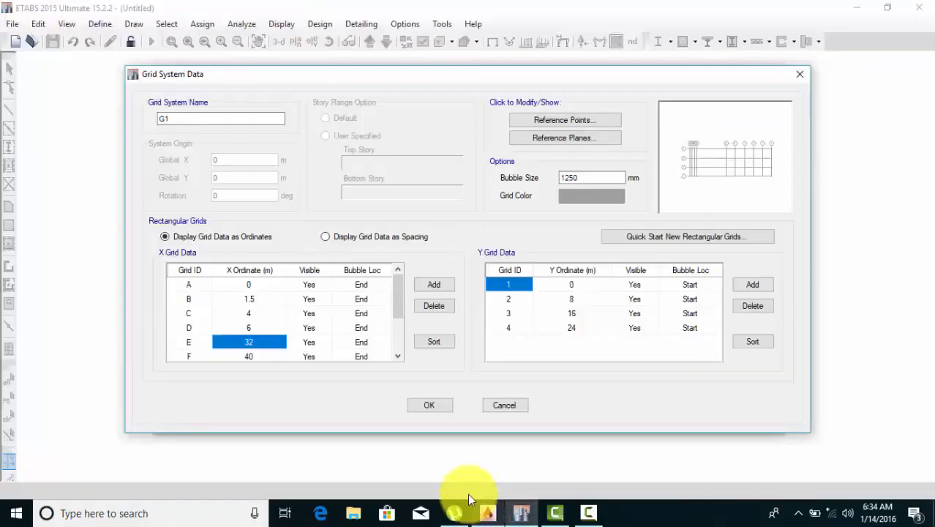
pyautogui.write('7.5')
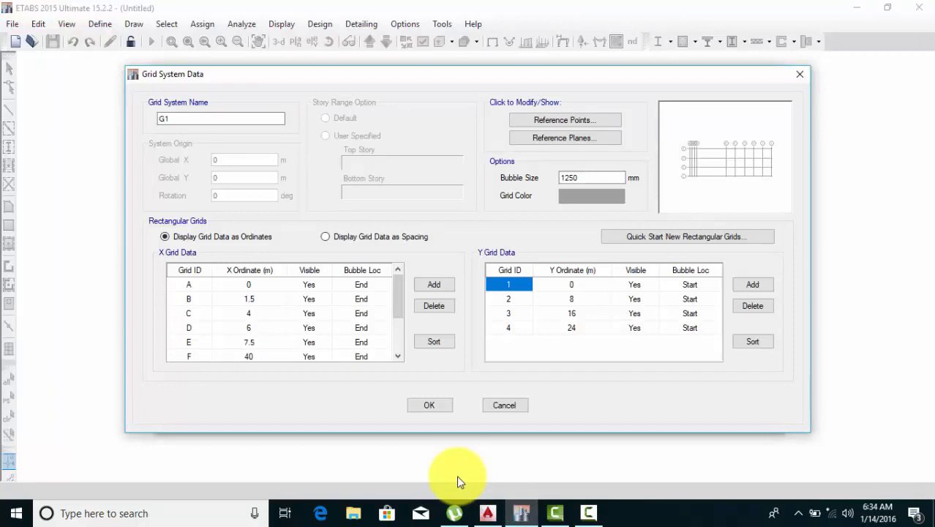
pyautogui.press('Down')
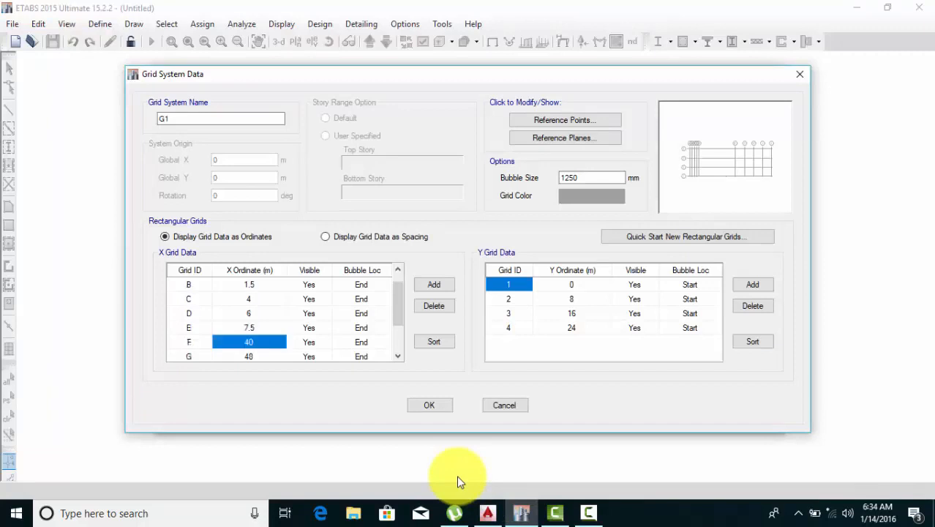
pyautogui.write('9')
pyautogui.press('Down')
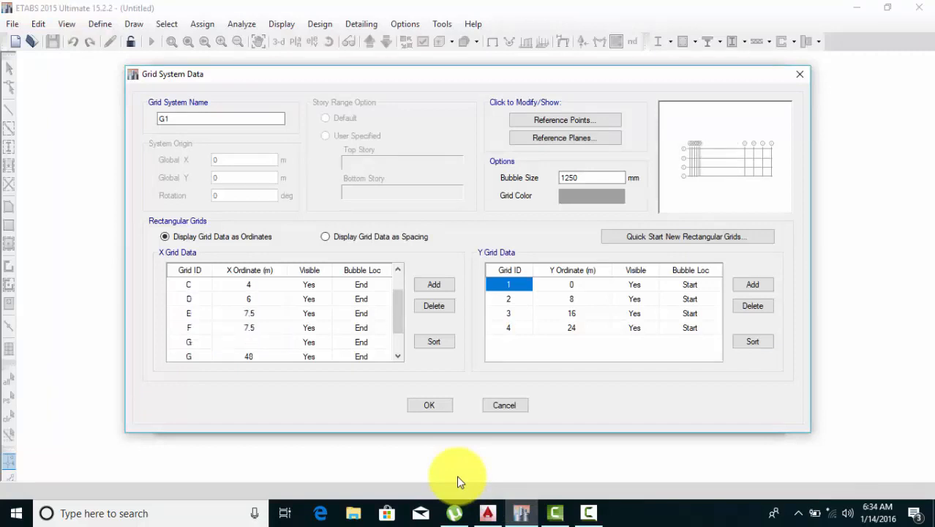
pyautogui.write('11.5')
pyautogui.press('Down')
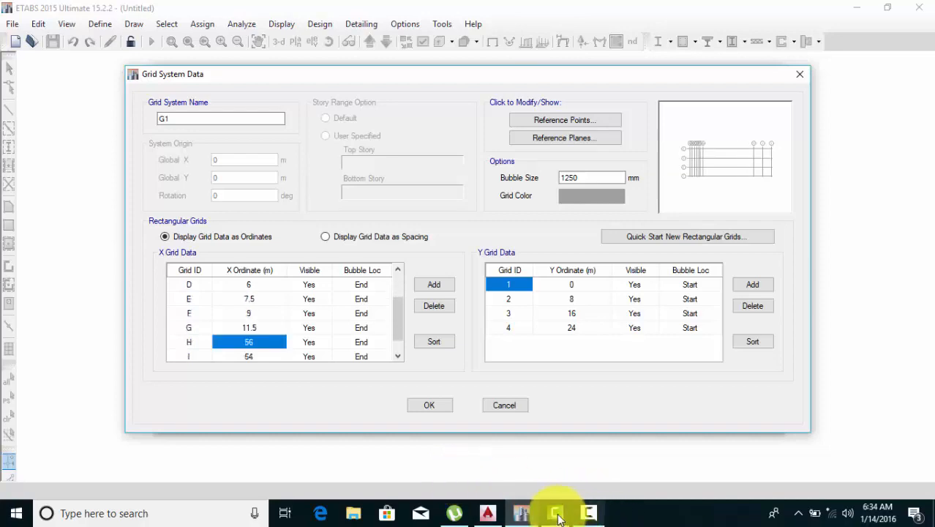
# Read grid H's ordinate from the list in the AutoCAD plan and set its X ordinate to 12.39 m in ETABS
pyautogui.click(488, 513)
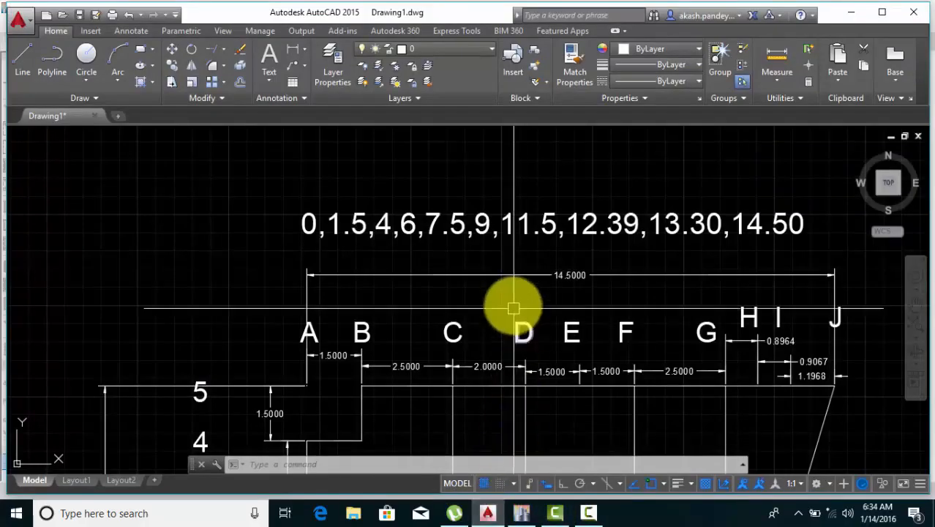
pyautogui.scroll(-1, 463, 256)
pyautogui.scroll(3, 501, 250)
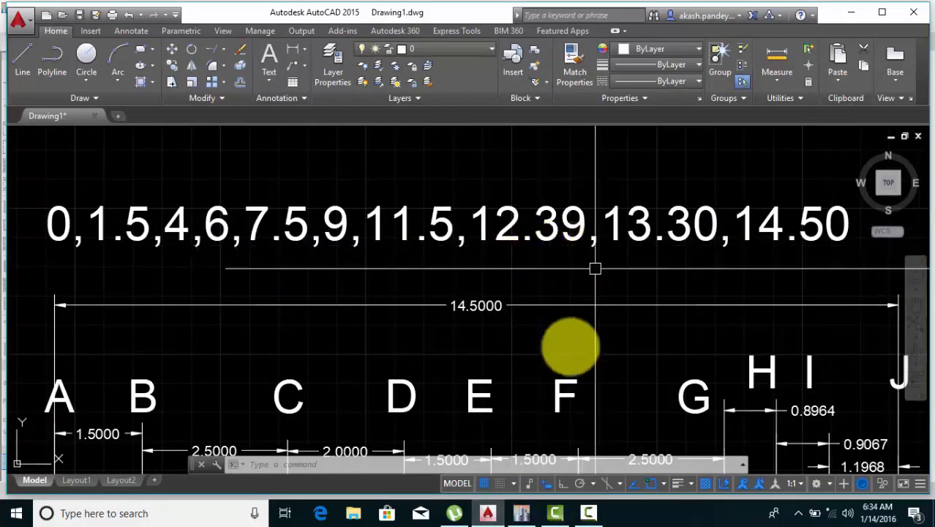
pyautogui.click(523, 513)
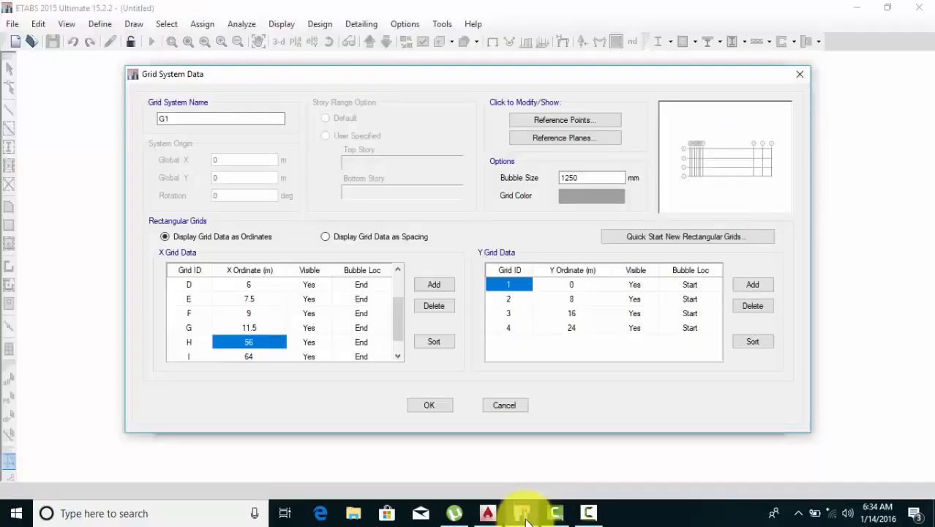
pyautogui.write('12.39')
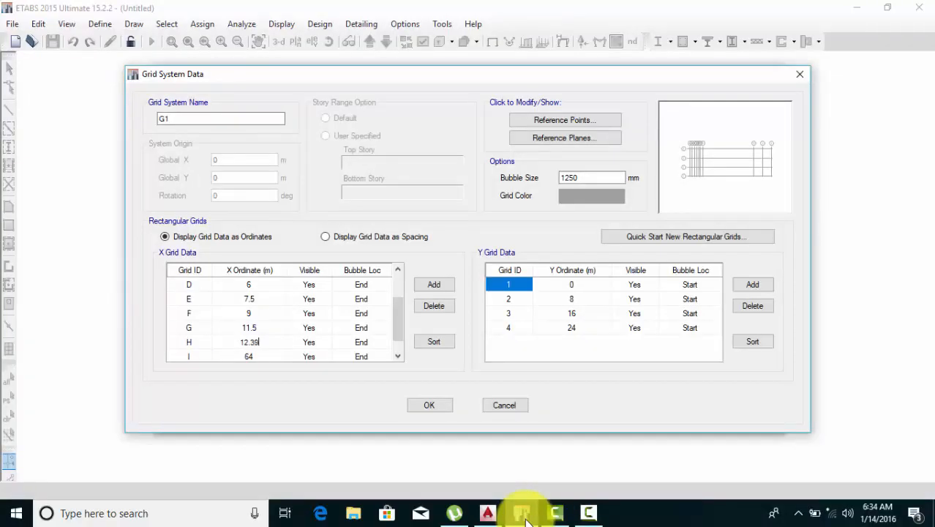
pyautogui.press('Return')
# Check grid I's ordinate in the AutoCAD plan and set its X ordinate to 13.30 m in ETABS
pyautogui.click(524, 517)
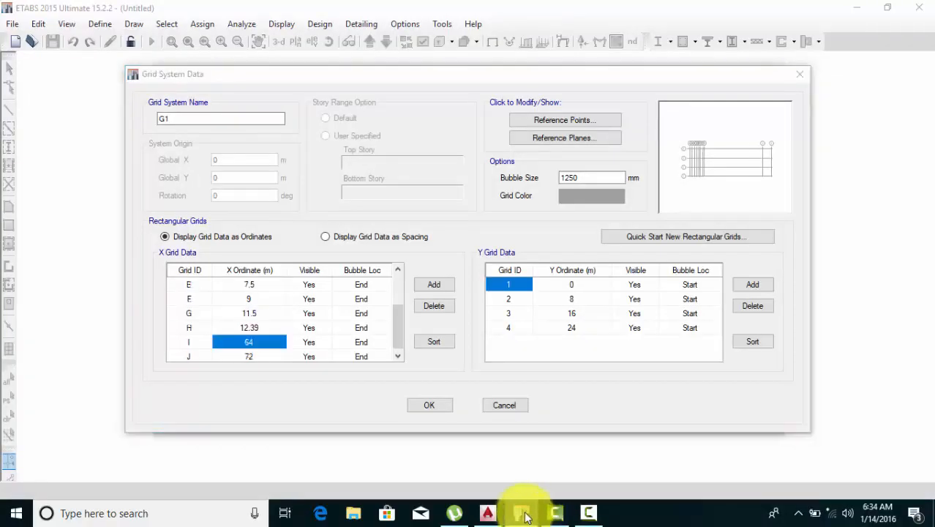
pyautogui.click(488, 515)
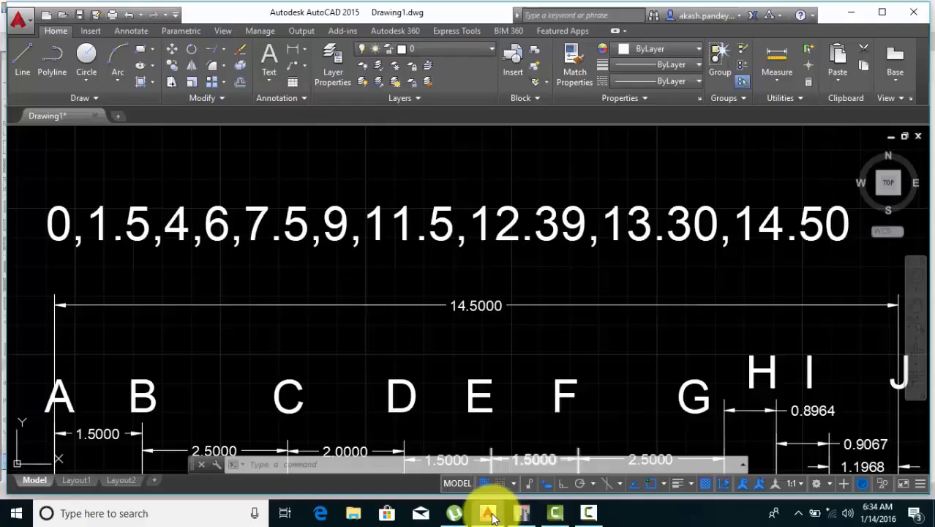
pyautogui.click(492, 516)
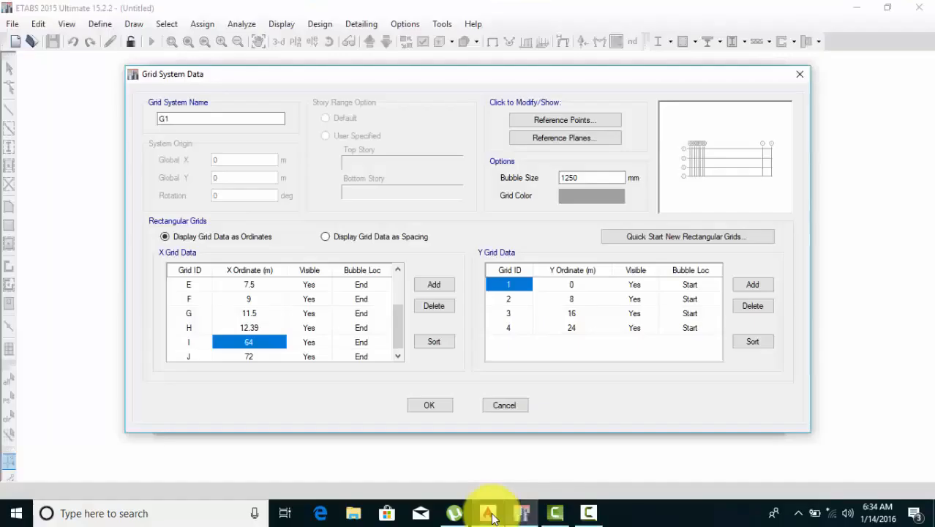
pyautogui.write('13.30')
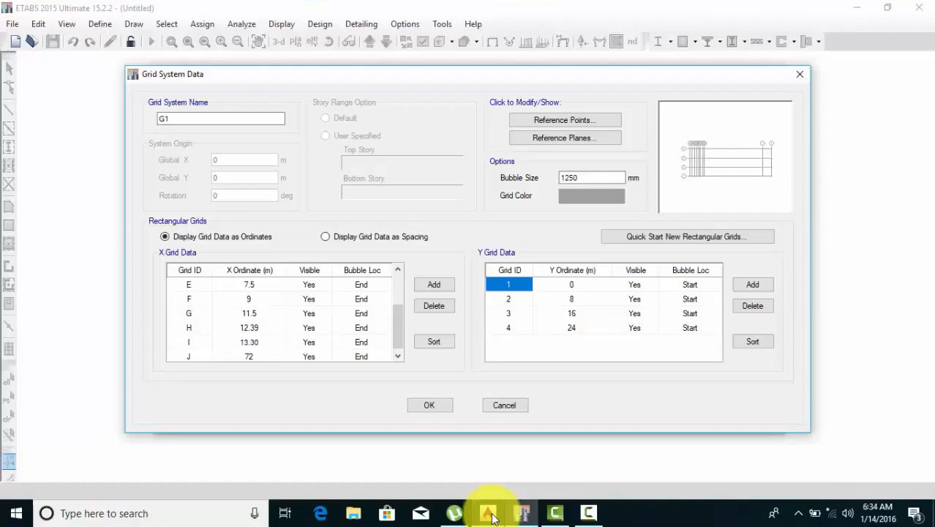
pyautogui.press('Return')
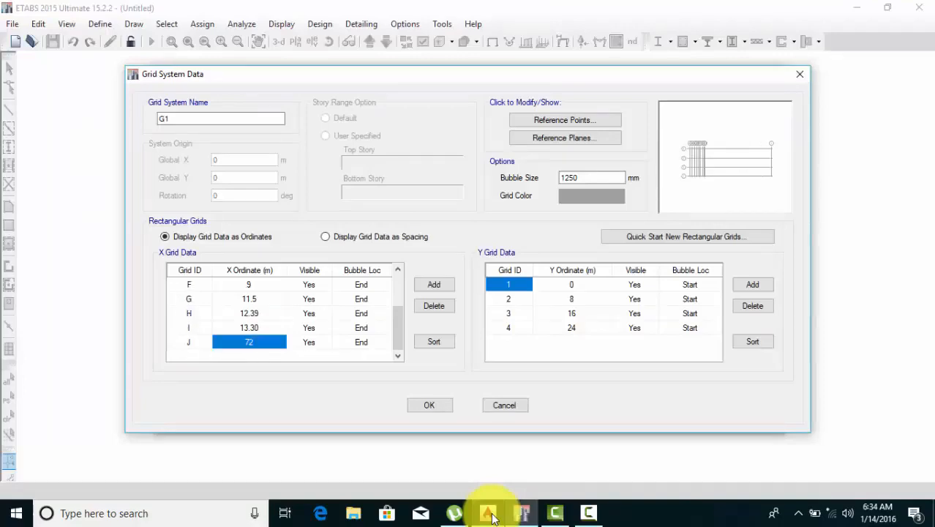
# Check grid J's ordinate in the AutoCAD plan and set its X ordinate to 14.5 m in ETABS
pyautogui.click(490, 515)
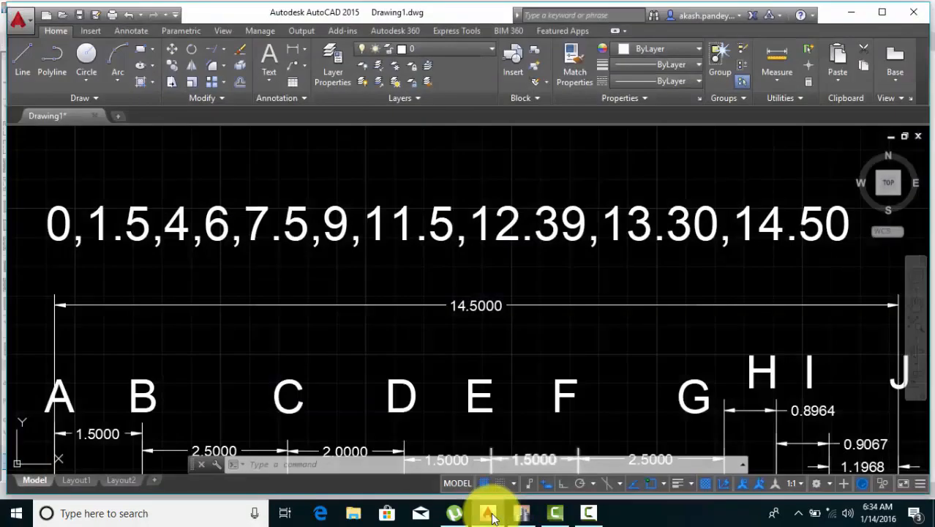
pyautogui.click(490, 515)
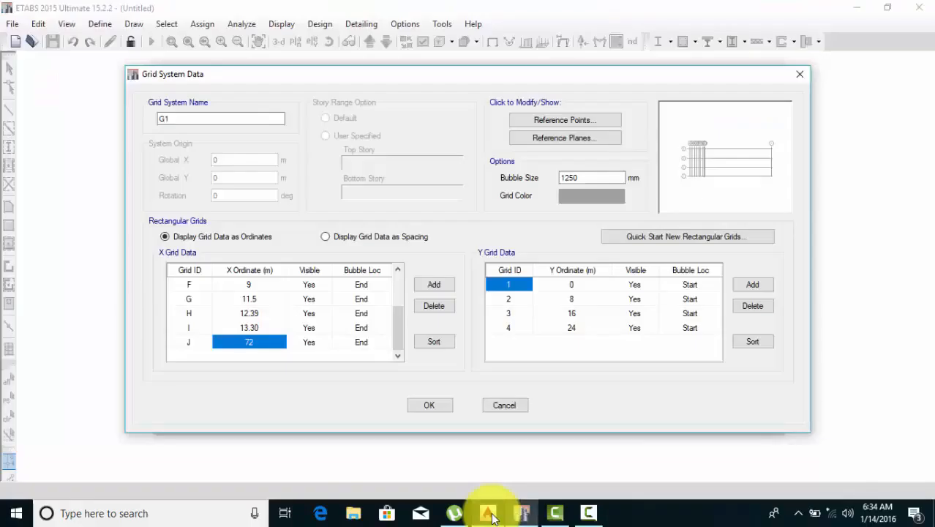
pyautogui.write('14.5')
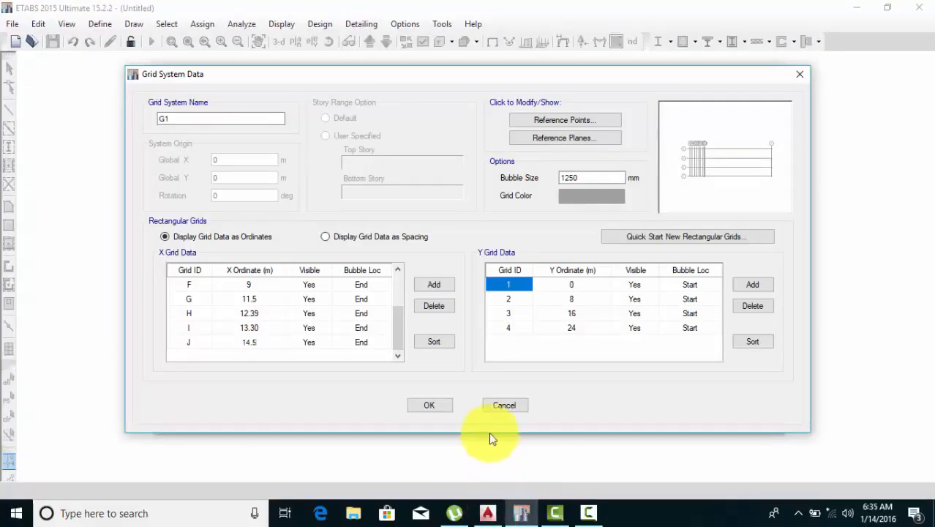
pyautogui.click(446, 402)
pyautogui.press('Return')
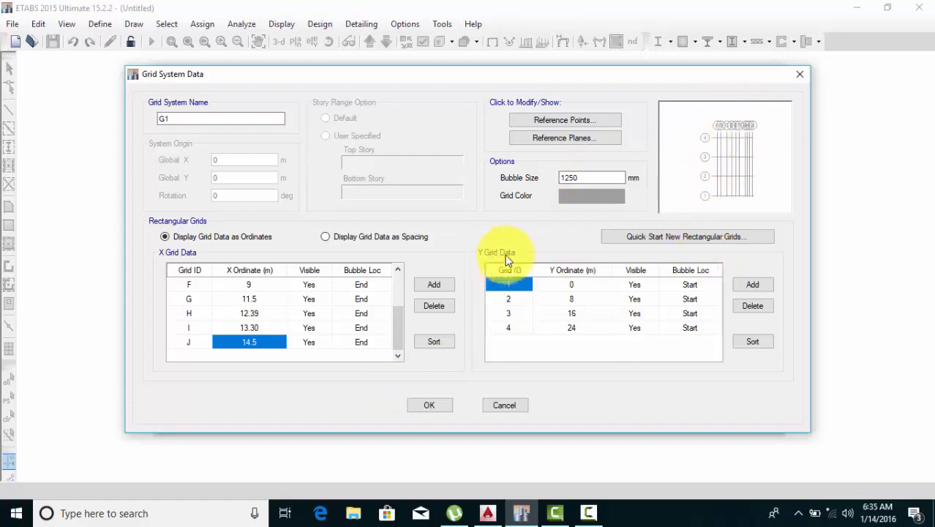
# Switch to AutoCAD and examine the plan's Y grid lines 1 to 5, their spacings and the ordinate list below the plan
pyautogui.click(487, 513)
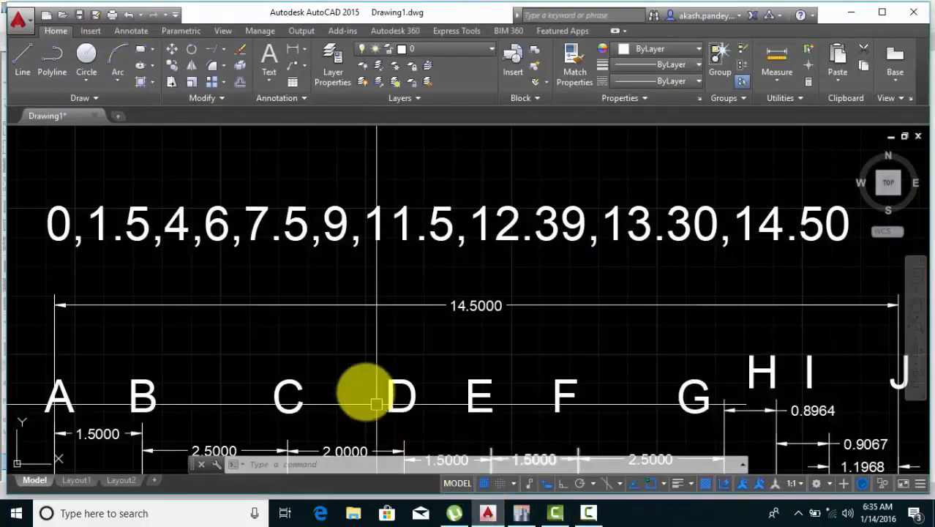
pyautogui.scroll(-2, 328, 350)
pyautogui.moveTo(330, 350); pyautogui.dragTo(422, 236, button='middle')
pyautogui.scroll(-2, 422, 235)
pyautogui.moveTo(333, 332); pyautogui.dragTo(371, 229, button='middle')
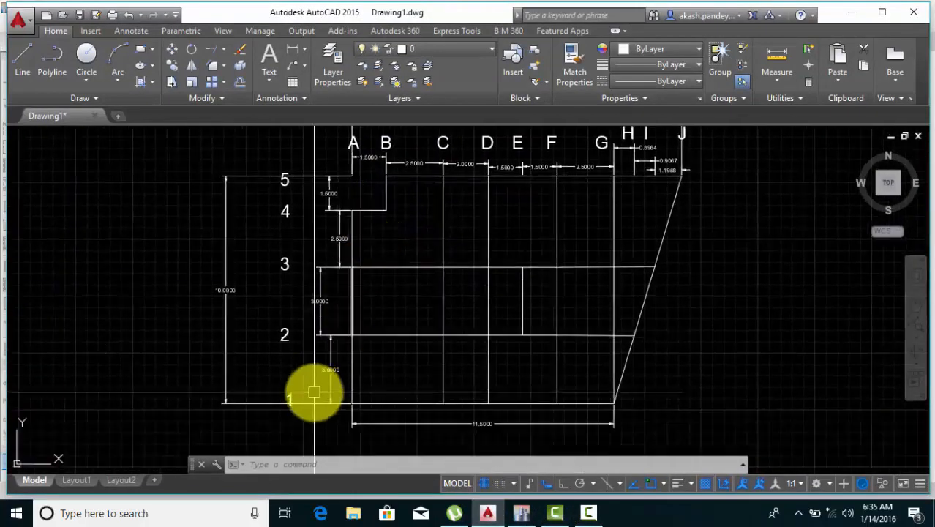
pyautogui.moveTo(313, 397); pyautogui.dragTo(304, 261, button='middle')
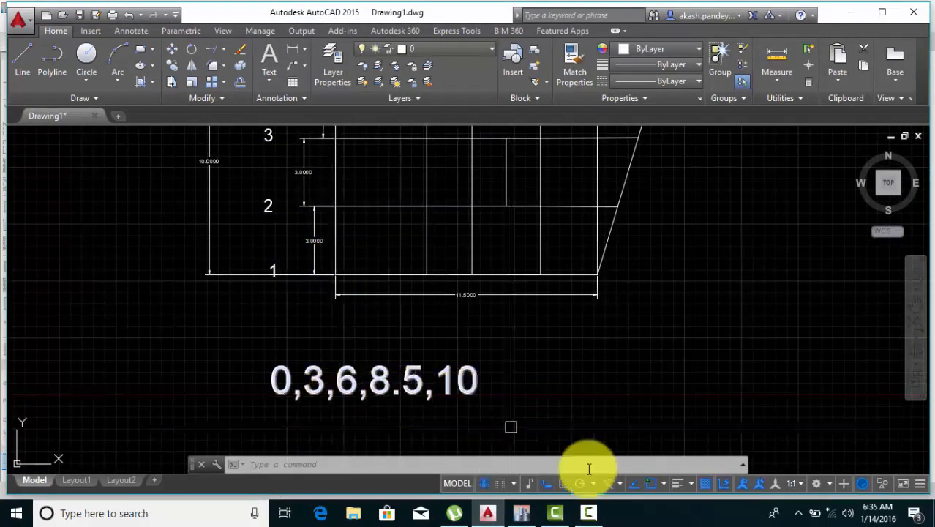
pyautogui.moveTo(352, 359); pyautogui.dragTo(373, 446, button='middle')
pyautogui.moveTo(344, 257); pyautogui.dragTo(352, 331, button='middle')
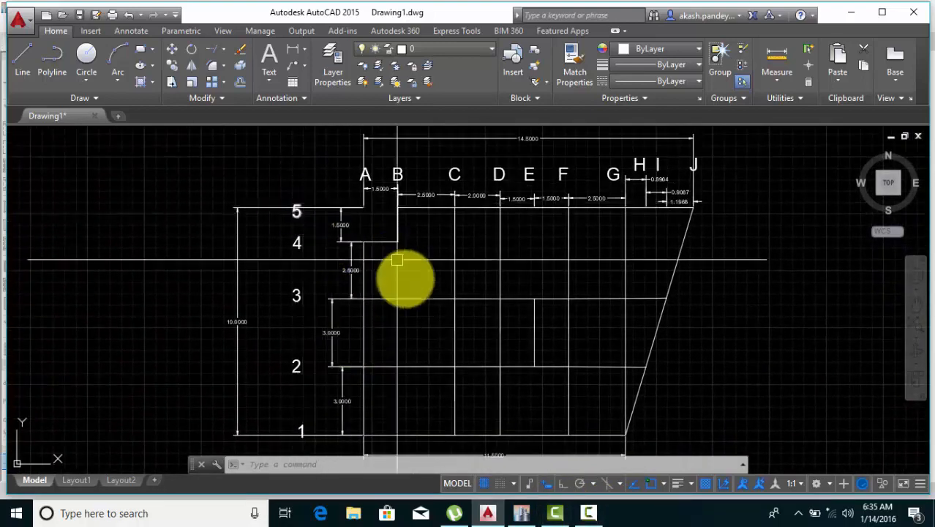
pyautogui.moveTo(403, 274); pyautogui.dragTo(369, 188, button='middle')
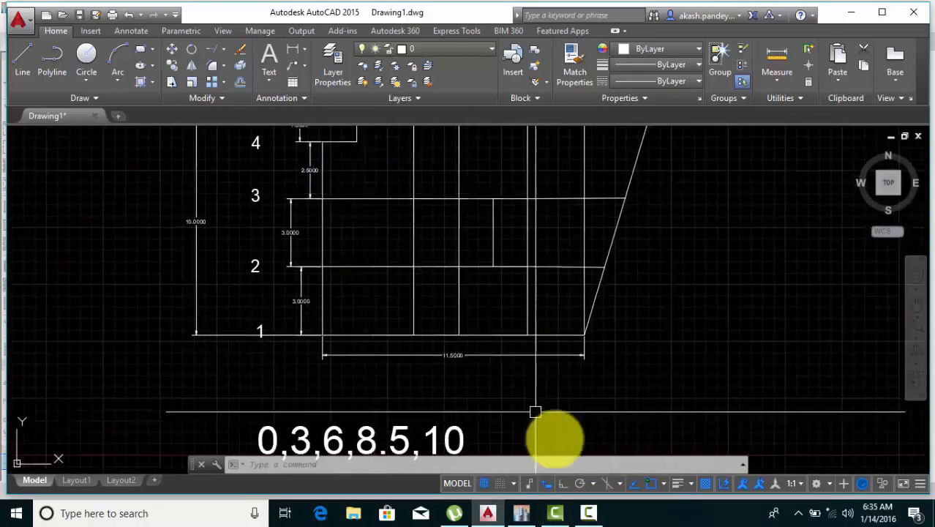
# Add a fifth Y grid line in ETABS and set the Y ordinates of lines 2 to 5 to 3, 6, 8.5 and 10 m
pyautogui.click(521, 512)
pyautogui.click(753, 284)
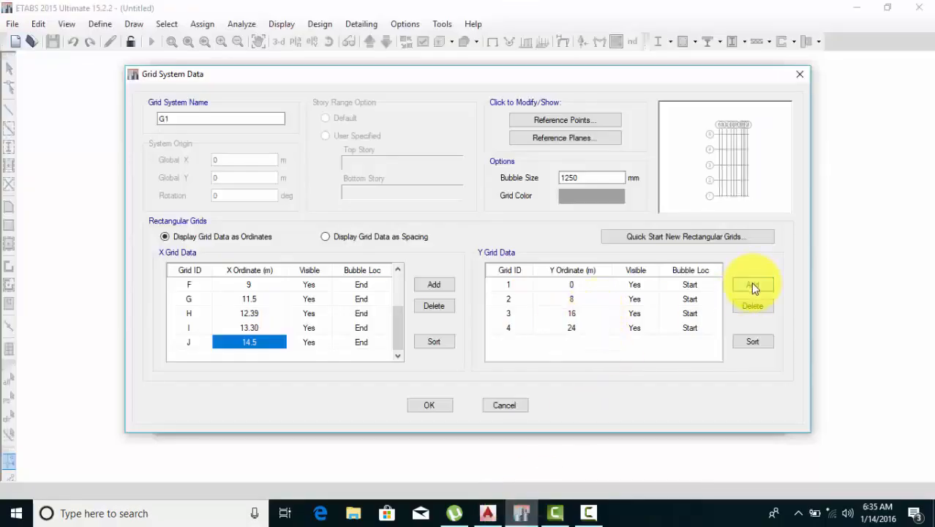
pyautogui.click(582, 299)
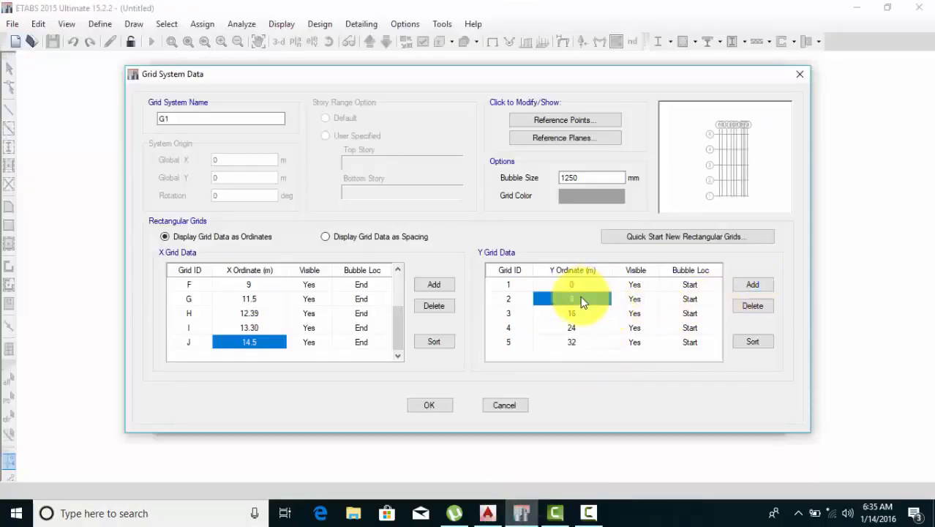
pyautogui.write('3')
pyautogui.click(594, 314)
pyautogui.write('6')
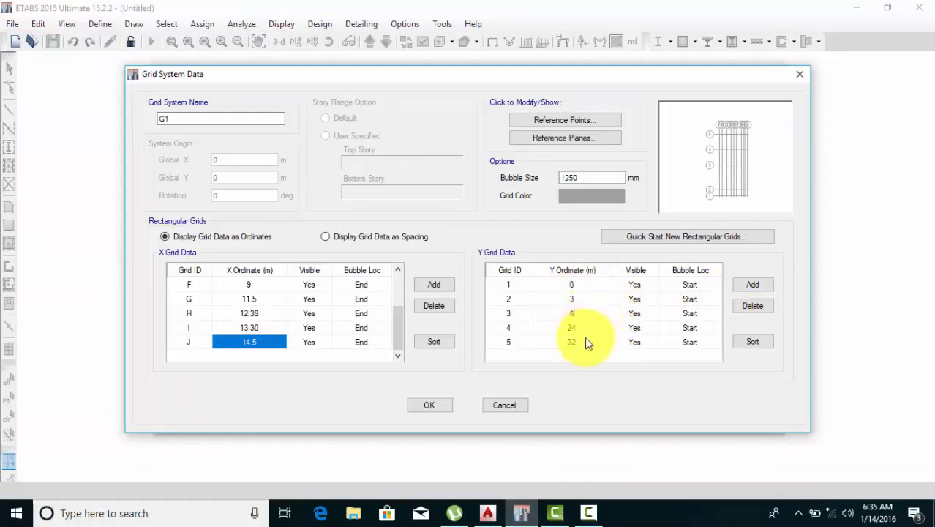
pyautogui.write('8.5')
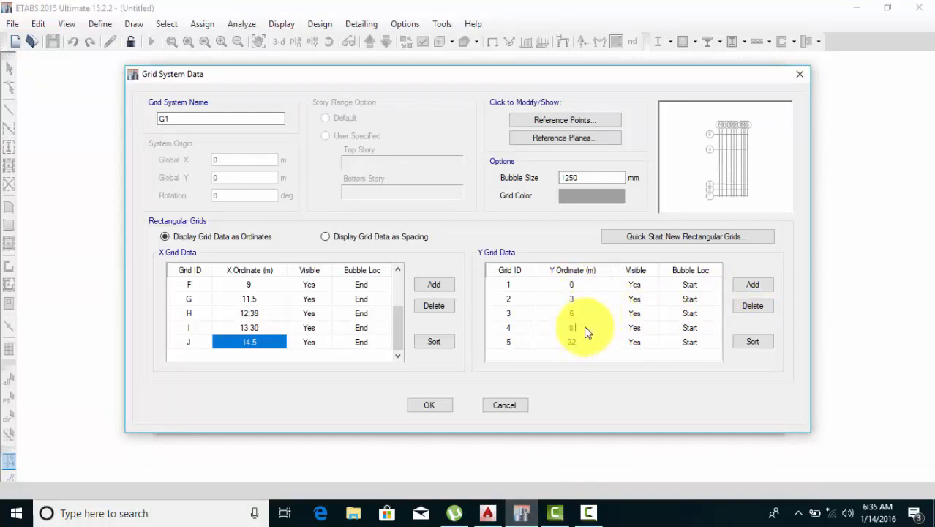
pyautogui.click(584, 342)
pyautogui.write('10')
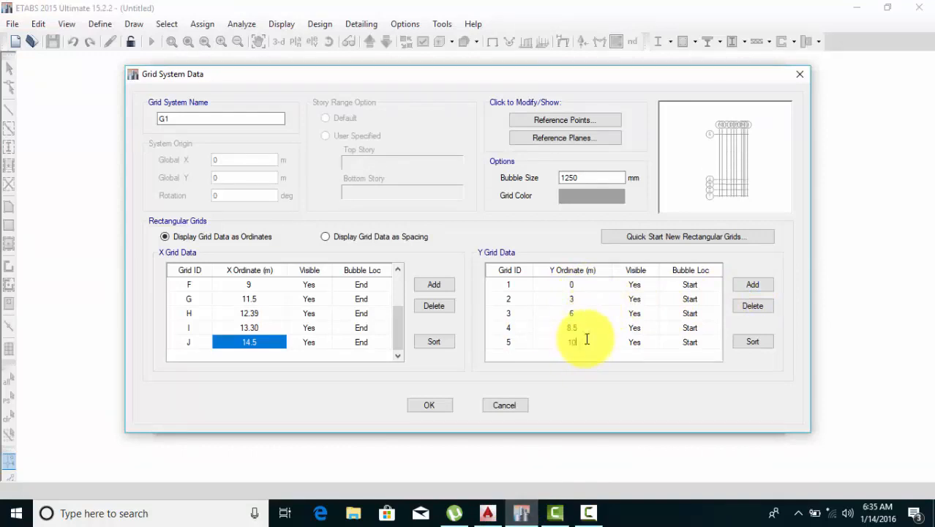
pyautogui.click(594, 329)
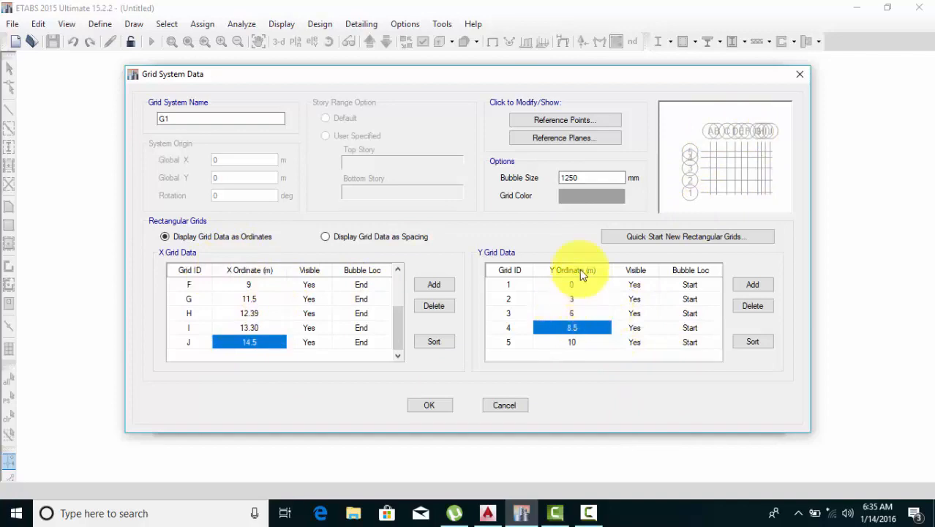
# Compare the full grid layout of the AutoCAD plan with the grid preview in ETABS
pyautogui.click(487, 512)
pyautogui.scroll(-2, 375, 342)
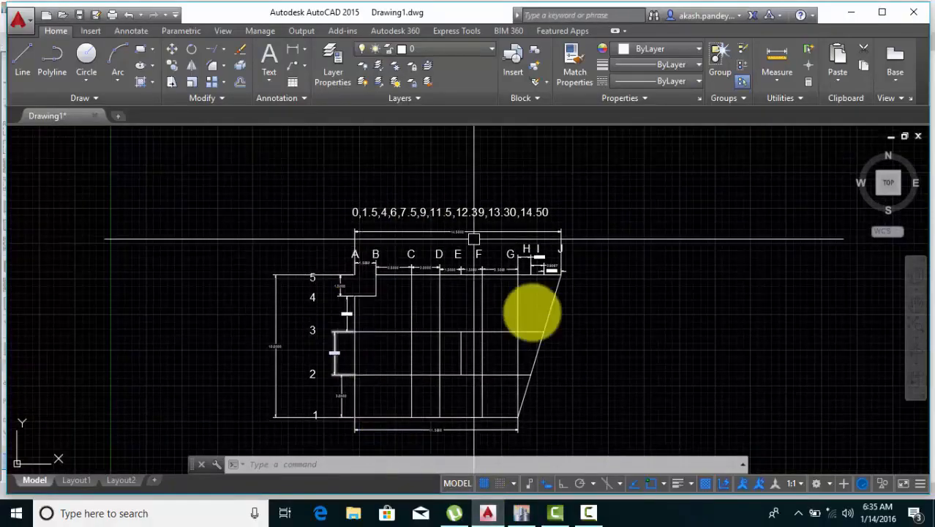
pyautogui.scroll(2, 432, 382)
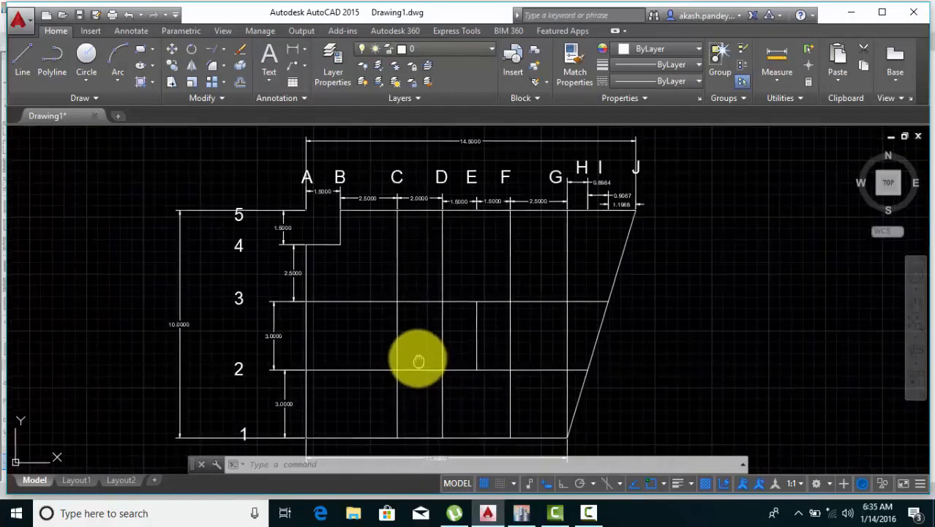
pyautogui.moveTo(418, 359); pyautogui.dragTo(414, 330, button='middle')
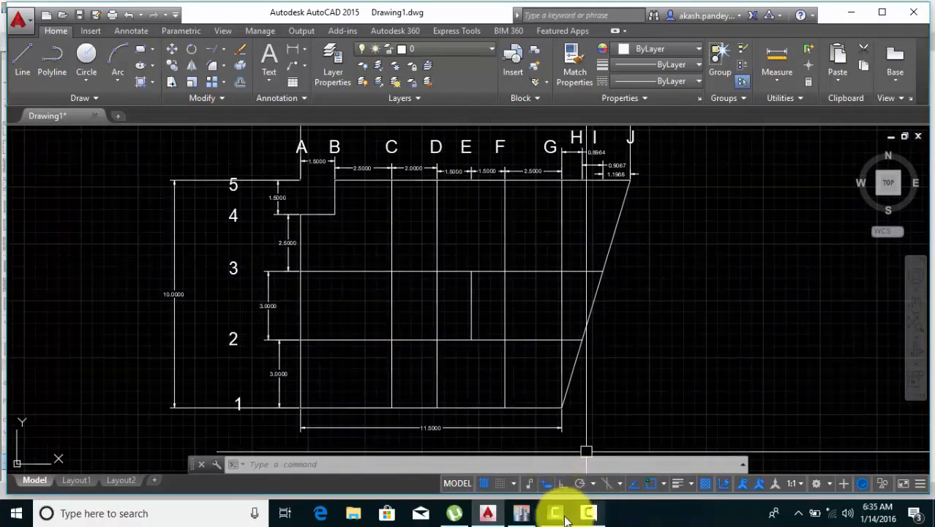
pyautogui.click(523, 512)
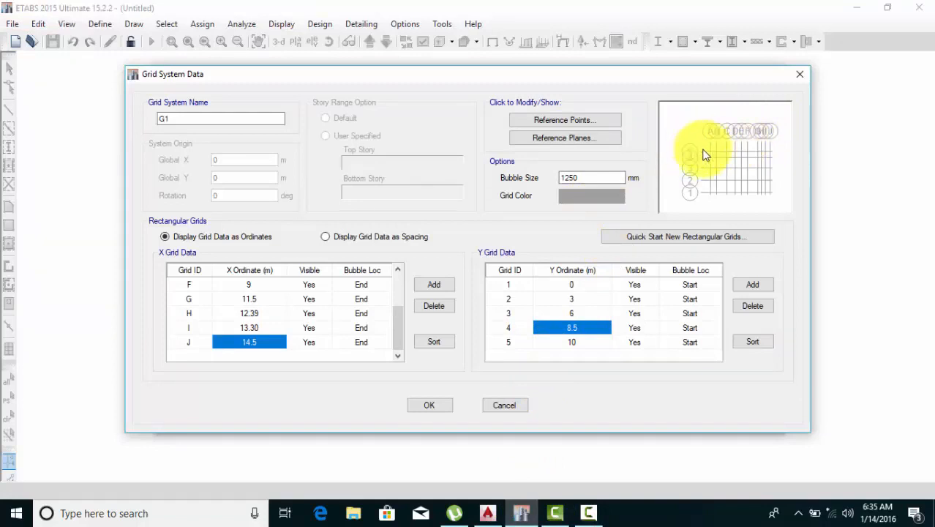
# Set the grid bubble size to 800 mm, accept the grid data, and open the custom story data for editing
pyautogui.doubleClick(568, 177)
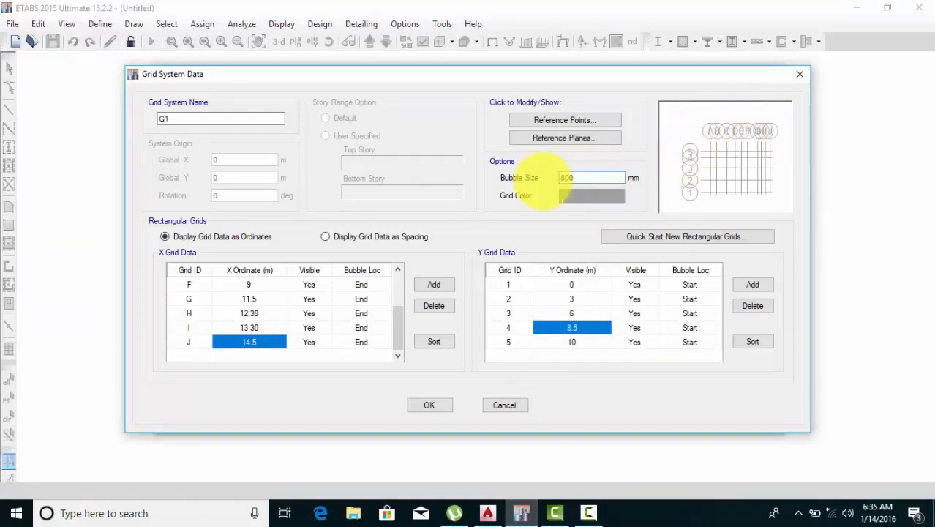
pyautogui.click(432, 406)
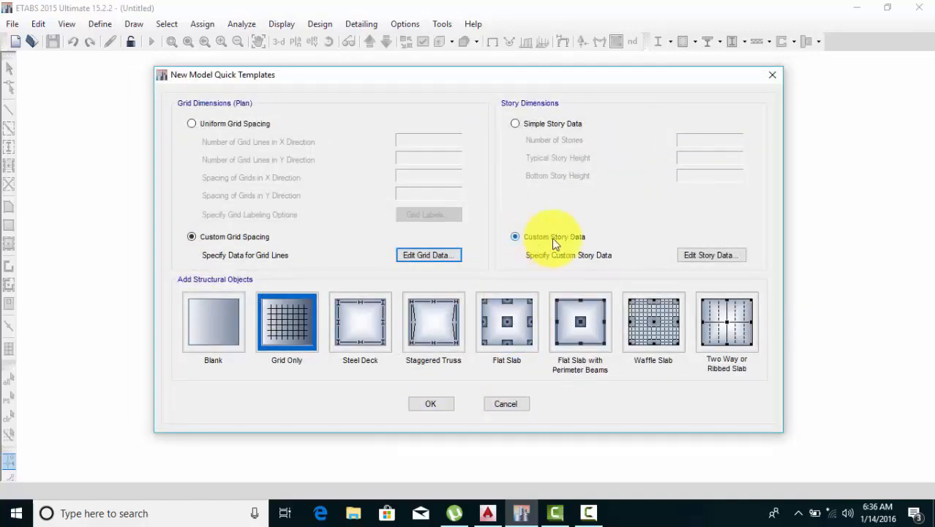
pyautogui.click(694, 253)
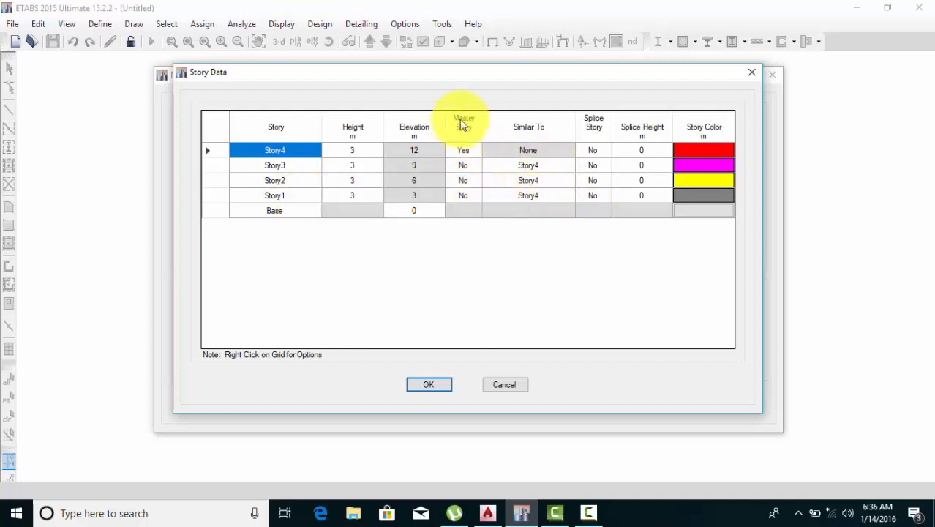
# Try Story3 as a master story and return it to a non-master story similar to Story4
pyautogui.click(475, 167)
pyautogui.click(476, 166)
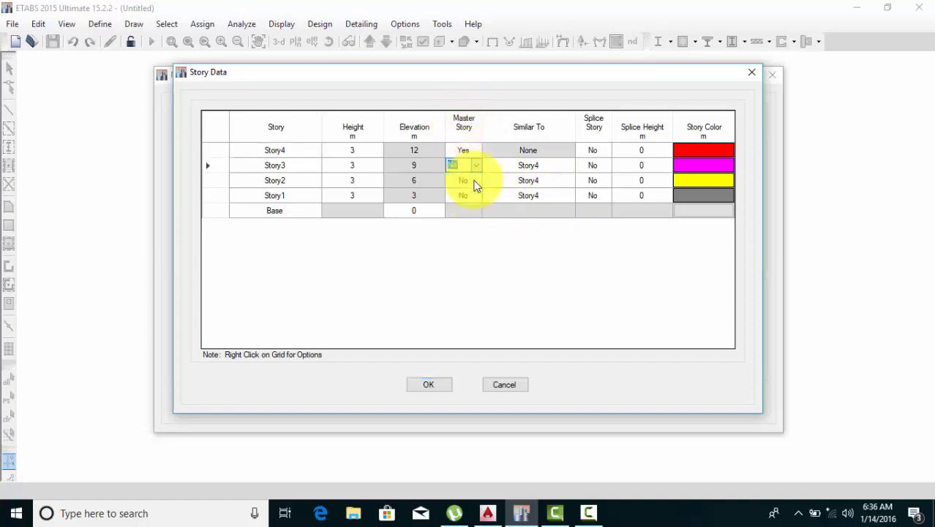
pyautogui.click(474, 181)
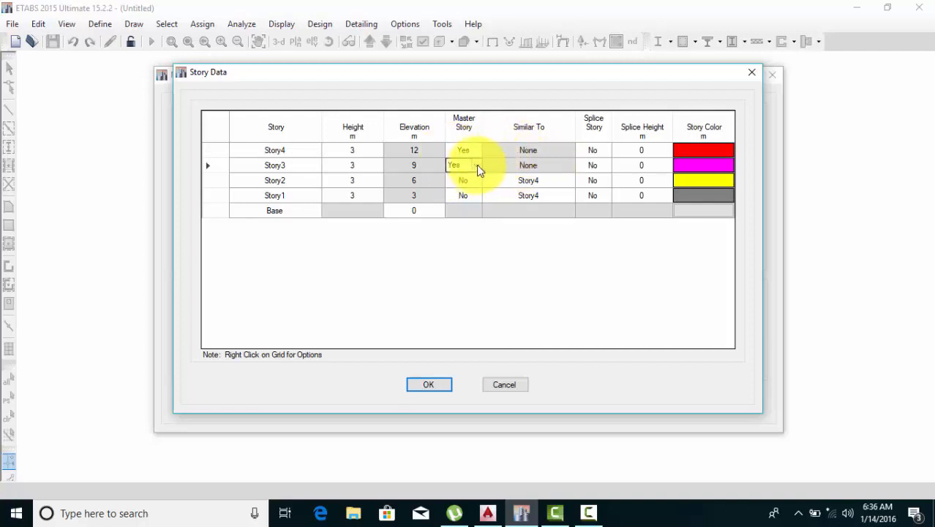
pyautogui.click(477, 167)
pyautogui.click(467, 183)
pyautogui.click(550, 167)
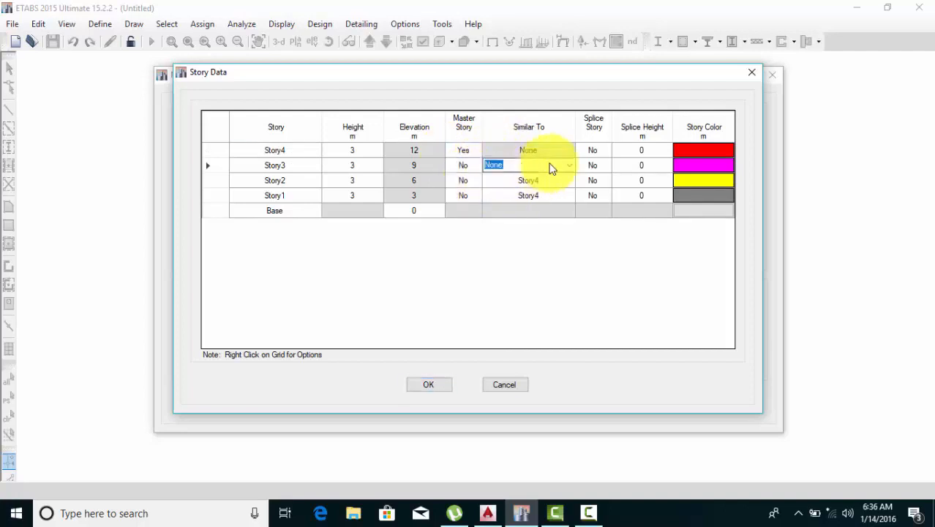
pyautogui.click(571, 167)
pyautogui.click(554, 185)
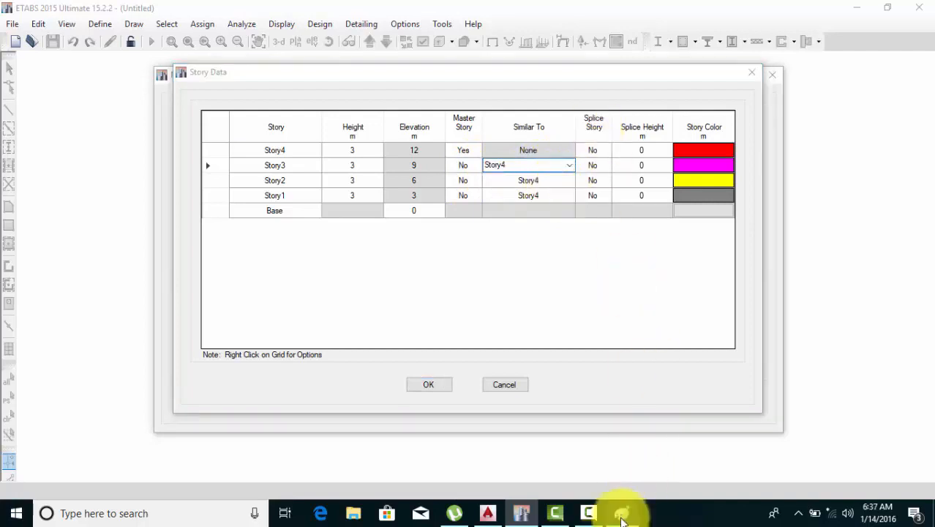
# Switch to Paint and draw a vertical line about 210 px tall near the middle of the canvas, nudging it slightly sideways
pyautogui.click(621, 512)
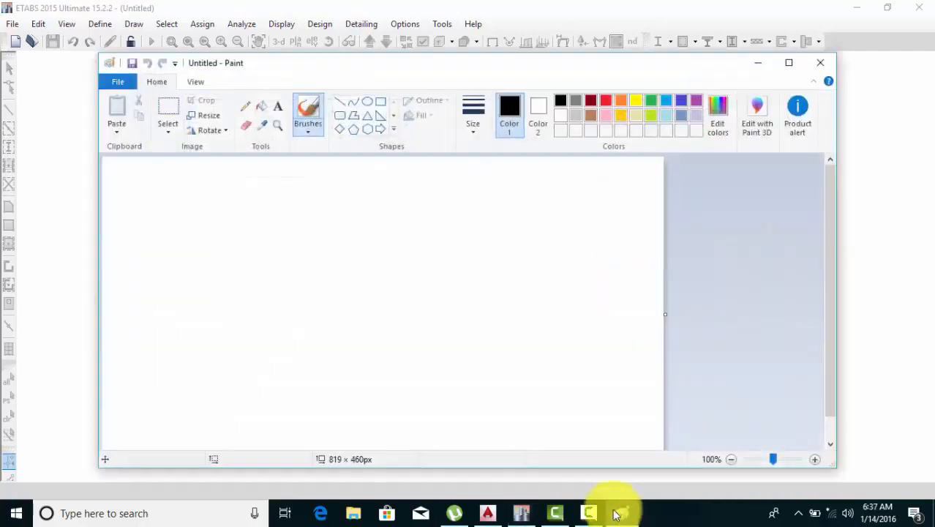
pyautogui.click(340, 101)
pyautogui.moveTo(370, 375); pyautogui.dragTo(370, 231)
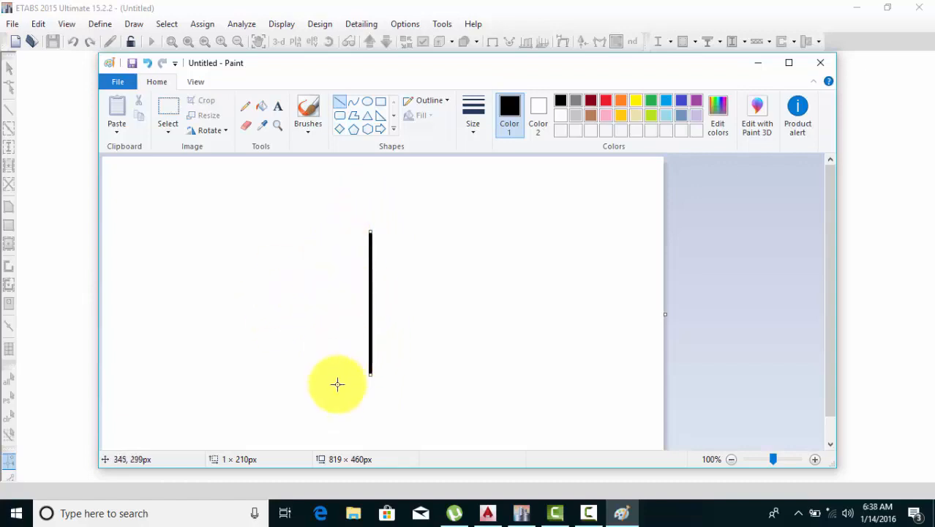
pyautogui.moveTo(372, 326); pyautogui.dragTo(376, 328)
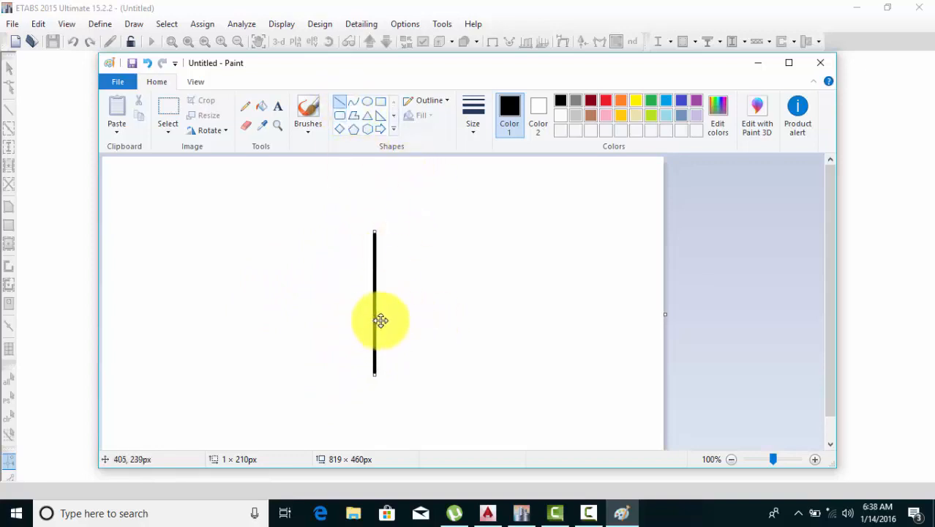
pyautogui.moveTo(380, 319)
pyautogui.mouseDown()
pyautogui.moveTo(394, 320)
pyautogui.moveTo(383, 319)
pyautogui.mouseUp()
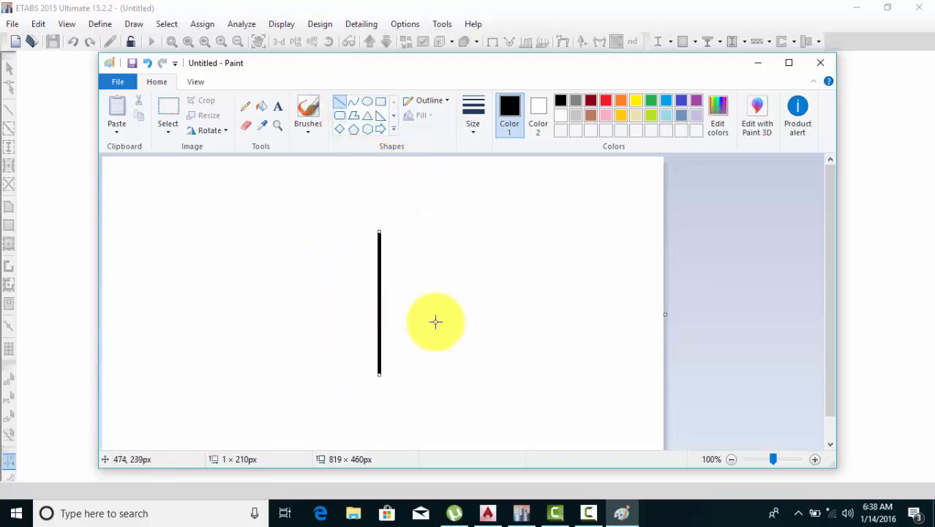
# Draw two stacked rectangles against the vertical line, about 106 × 95 px below and 109 × 72 px directly above
pyautogui.click(381, 103)
pyautogui.moveTo(453, 308); pyautogui.dragTo(379, 374)
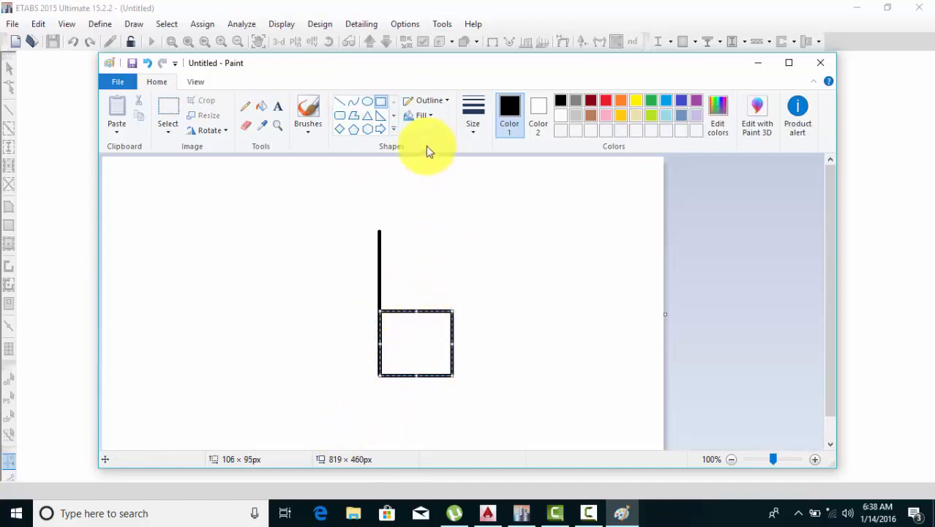
pyautogui.click(374, 103)
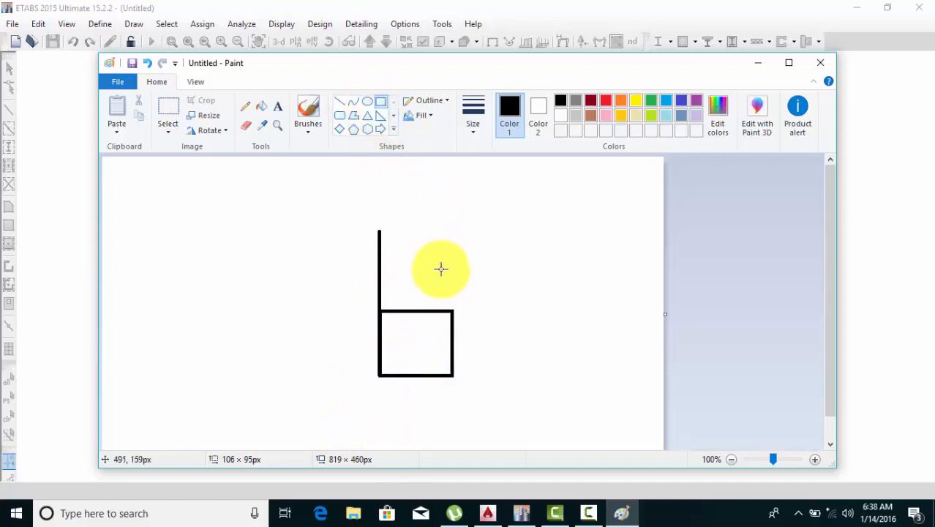
pyautogui.moveTo(454, 260); pyautogui.dragTo(379, 307)
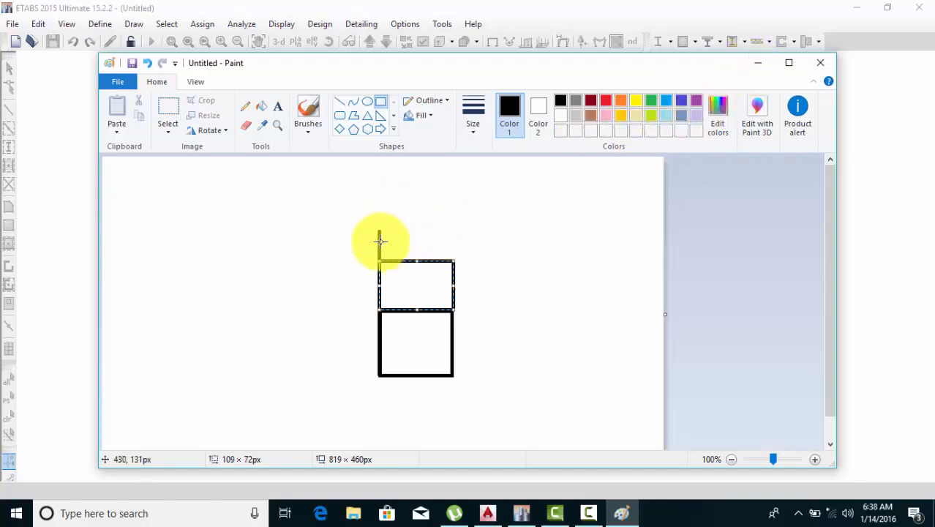
# Return to ETABS, accept the story data and create the model from the Grid Only template
pyautogui.click(758, 63)
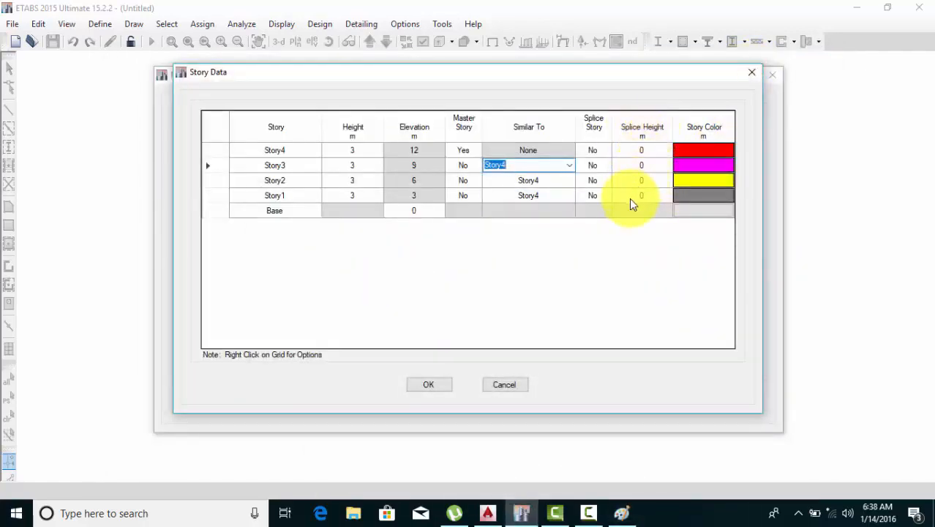
pyautogui.click(439, 384)
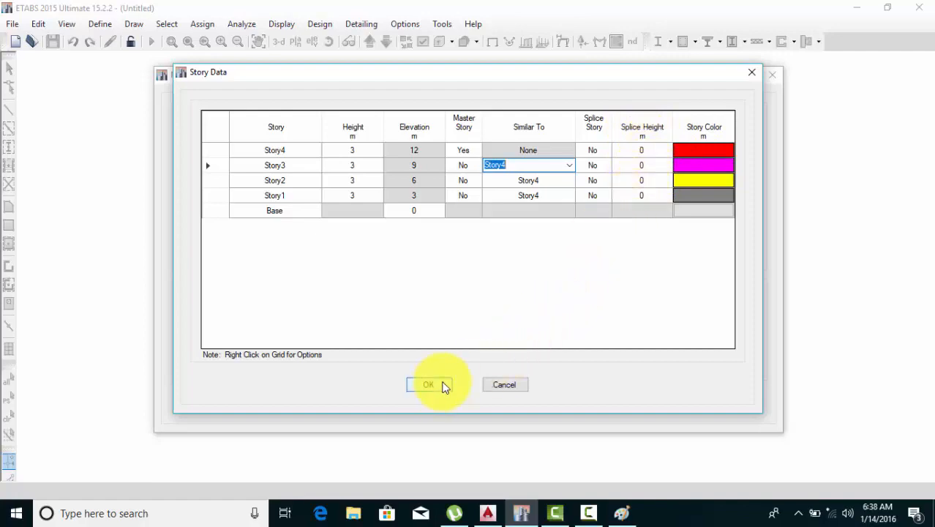
pyautogui.click(436, 404)
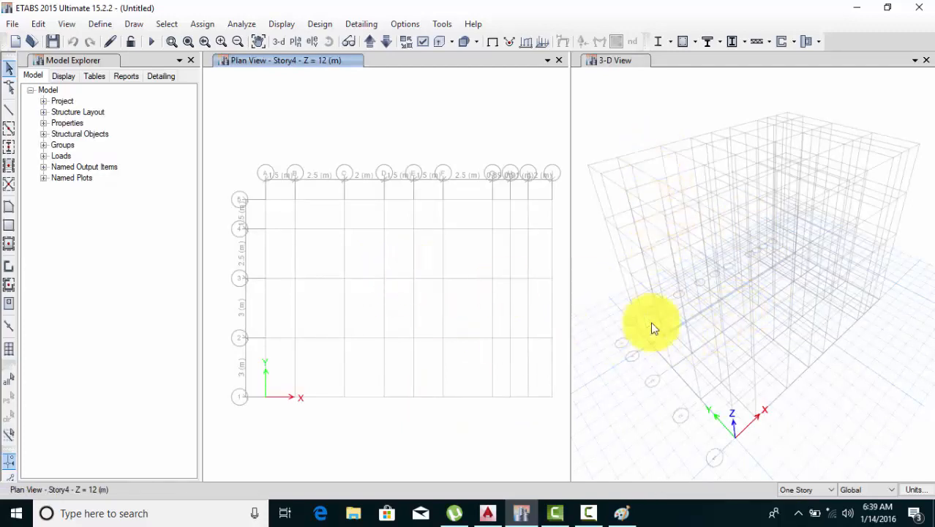
# Look over the model's story and grid system editing options without changing anything
pyautogui.click(100, 25)
pyautogui.moveTo(66, 26)
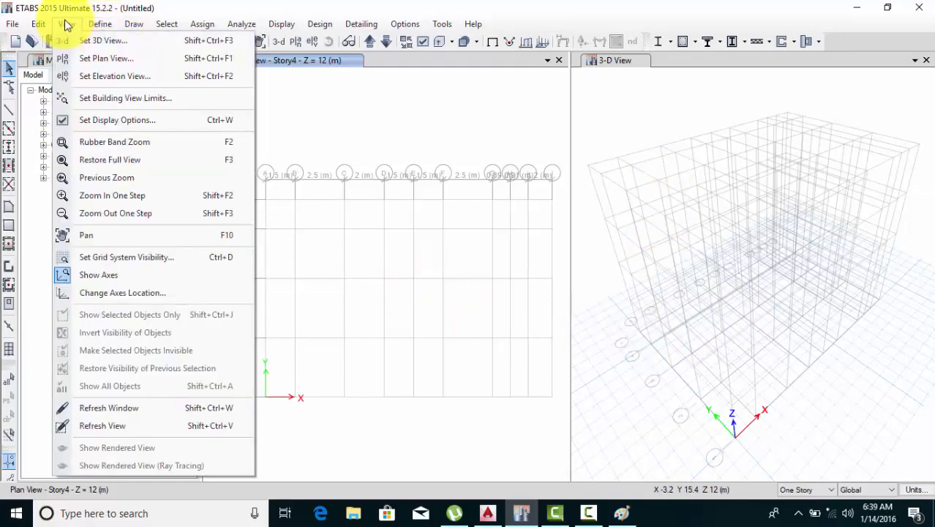
pyautogui.moveTo(37, 24)
pyautogui.click(81, 177)
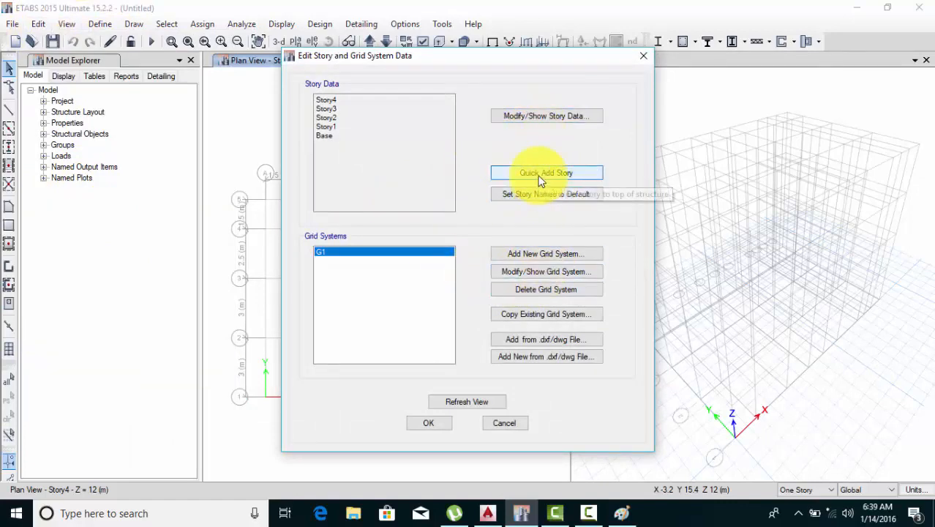
pyautogui.click(643, 55)
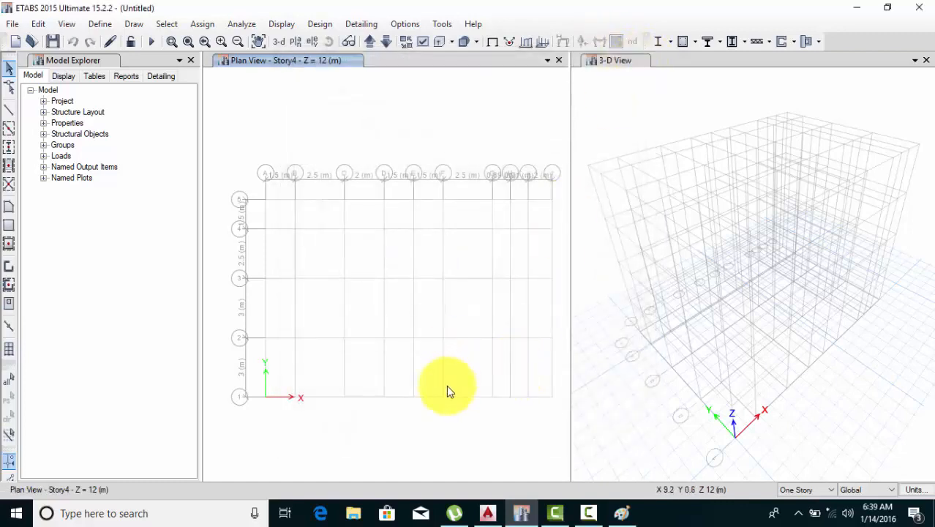
# Add a new concrete material for region India with the Indian standard and grade M25, keeping its default properties
pyautogui.click(100, 24)
pyautogui.click(120, 43)
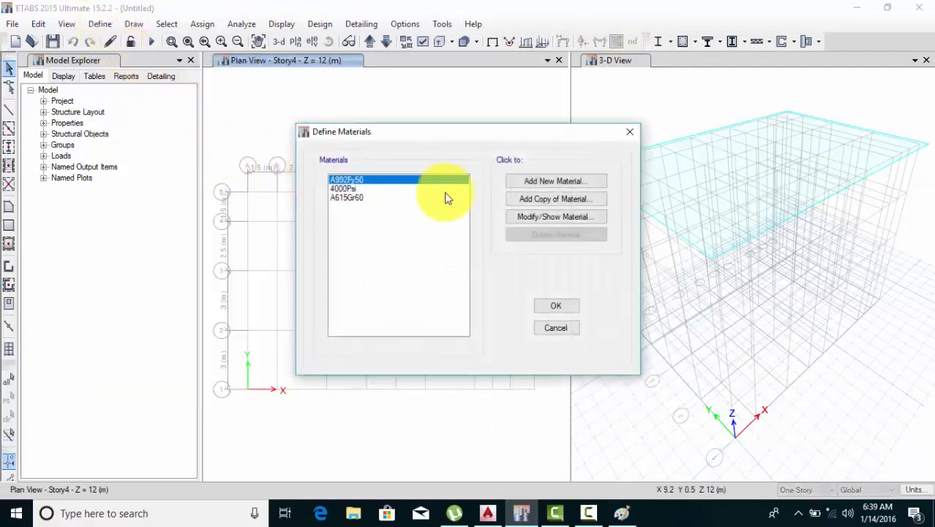
pyautogui.click(536, 183)
pyautogui.click(495, 214)
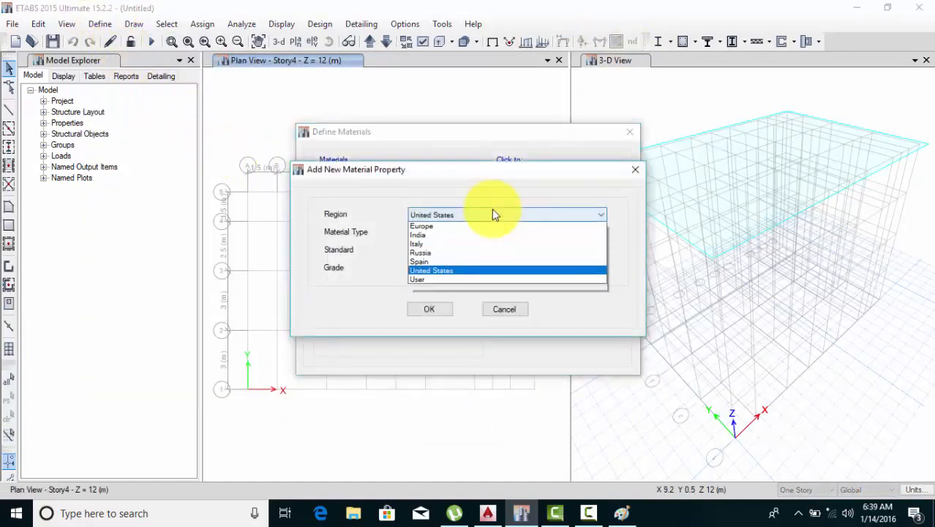
pyautogui.click(465, 245)
pyautogui.click(479, 231)
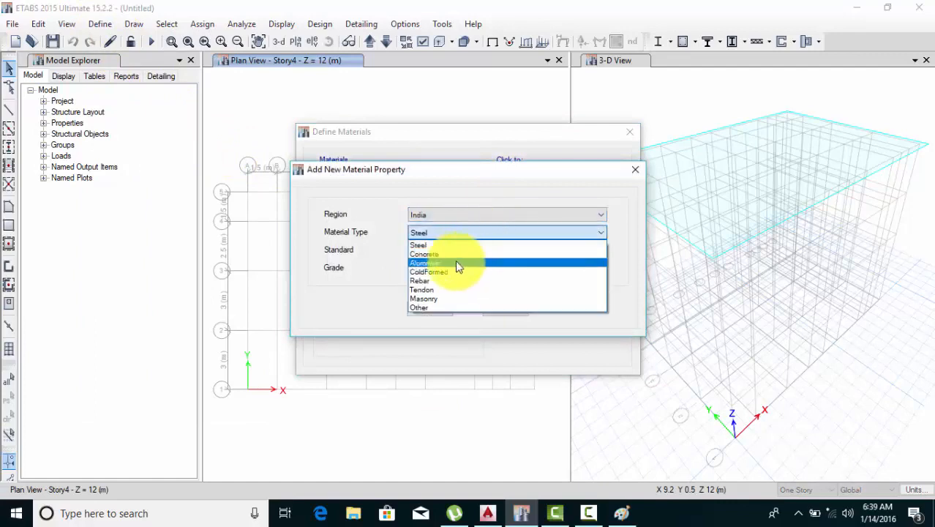
pyautogui.click(457, 253)
pyautogui.click(468, 251)
pyautogui.click(467, 251)
pyautogui.click(456, 269)
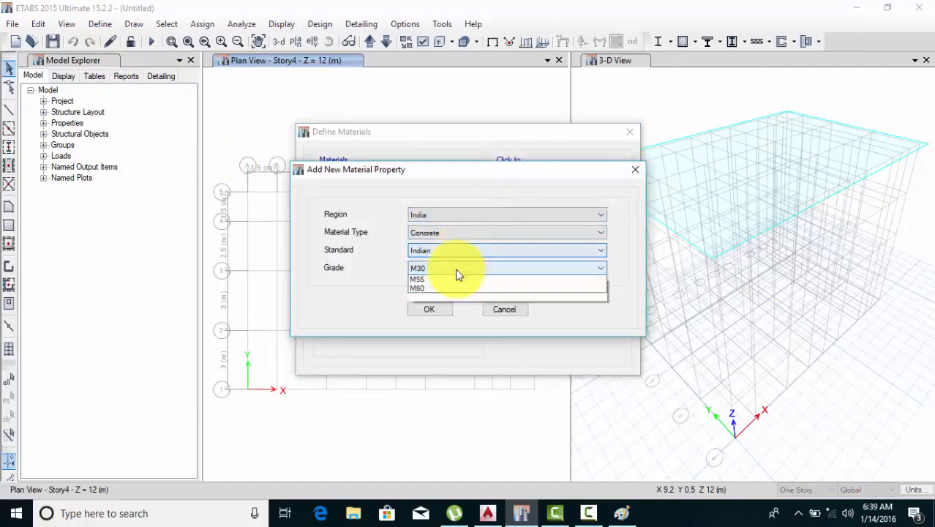
pyautogui.click(432, 315)
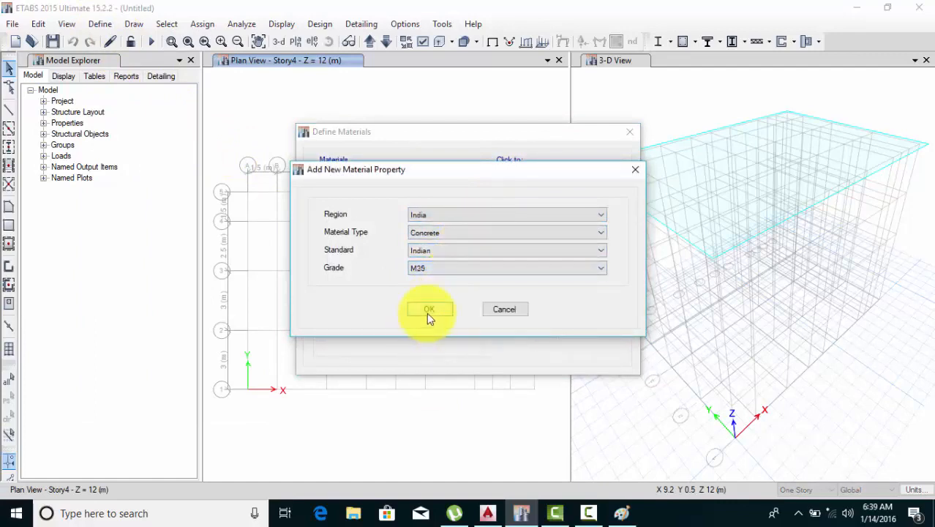
pyautogui.click(429, 310)
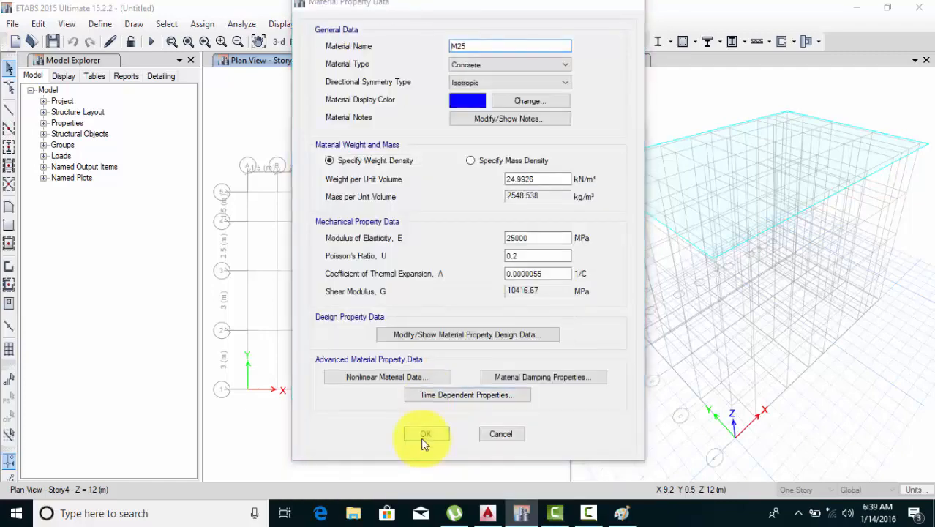
pyautogui.click(425, 434)
# Add the Indian rebar material HYSD415 with its default properties and accept the material definitions
pyautogui.click(537, 181)
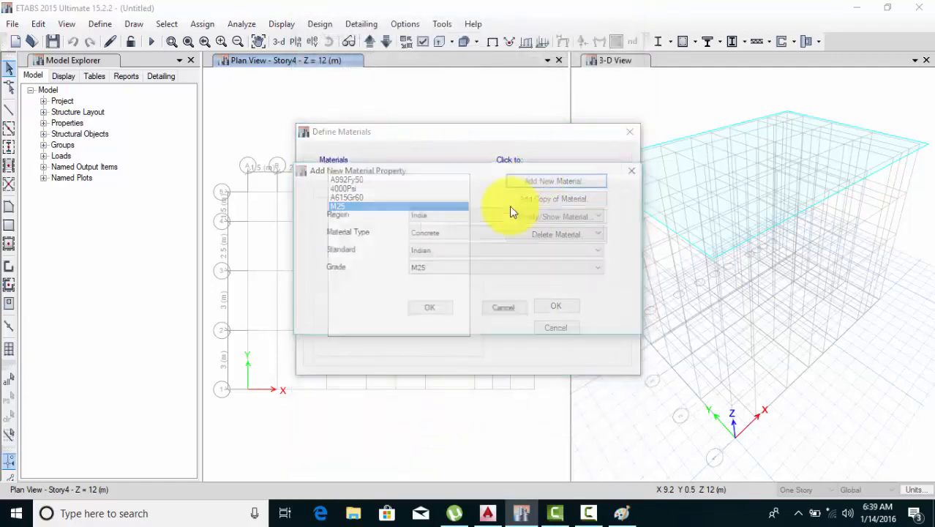
pyautogui.click(468, 234)
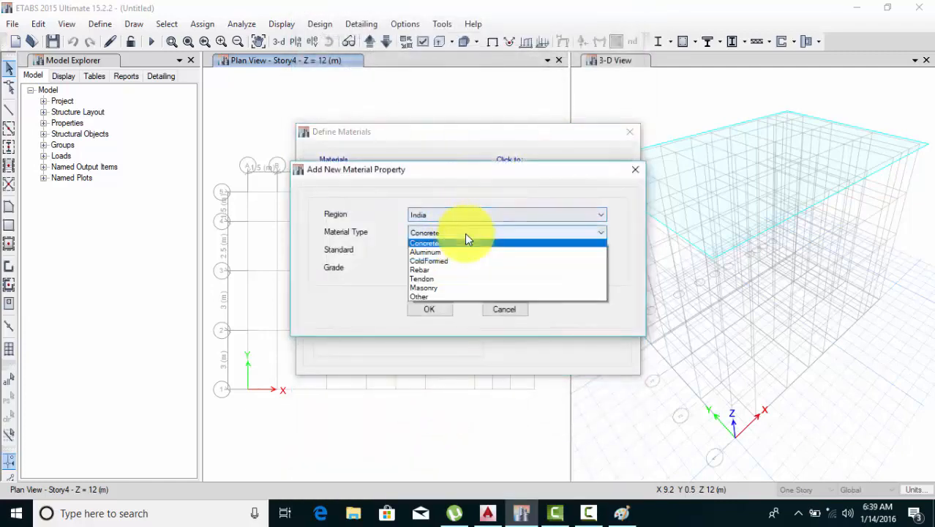
pyautogui.click(452, 272)
pyautogui.click(426, 309)
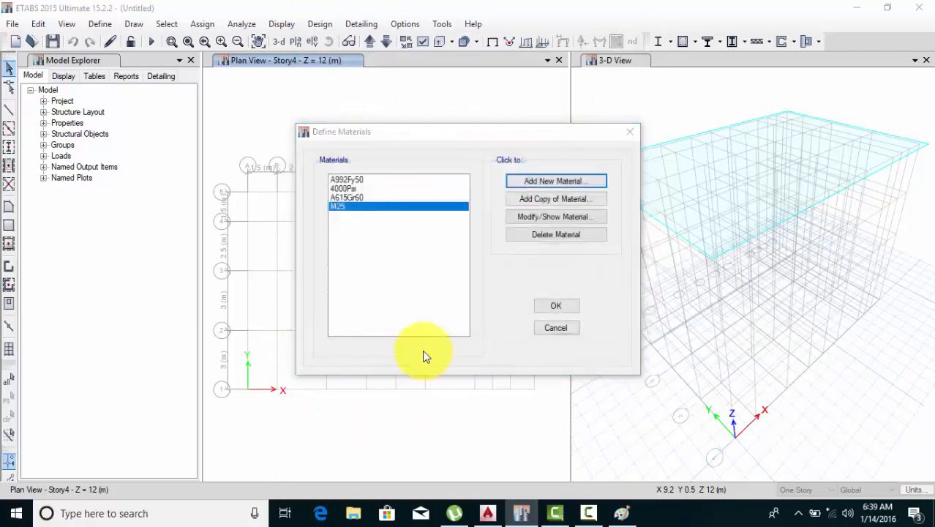
pyautogui.click(425, 397)
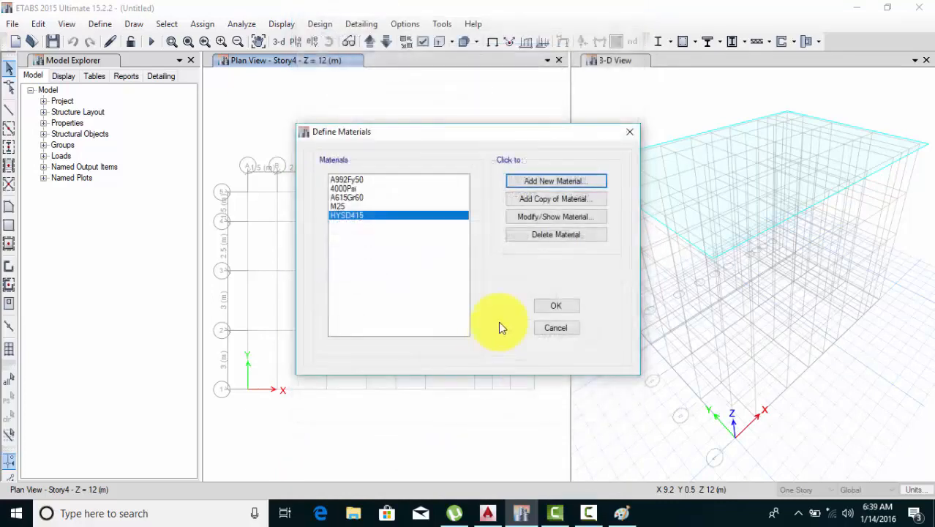
pyautogui.click(559, 304)
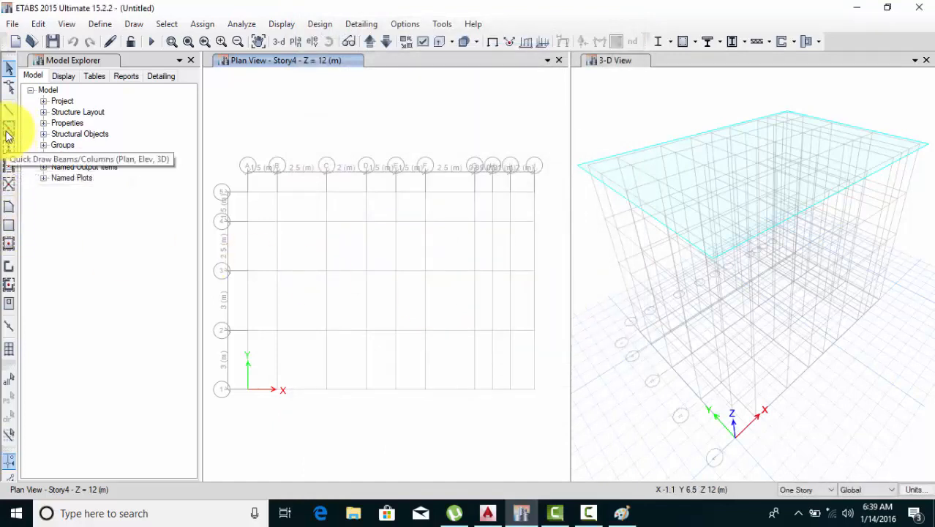
# Activate quick beam drawing, then open the ConcBm frame section definition and set its material to M25
pyautogui.click(11, 146)
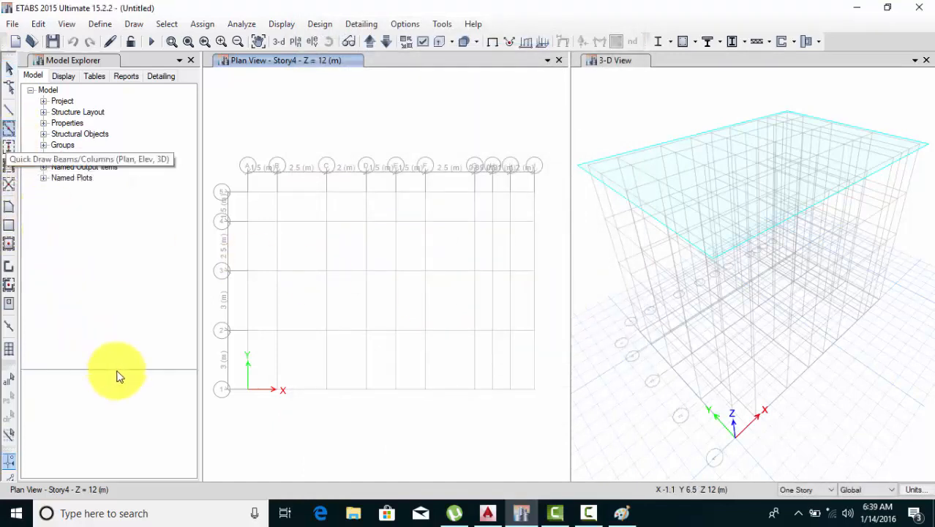
pyautogui.click(151, 409)
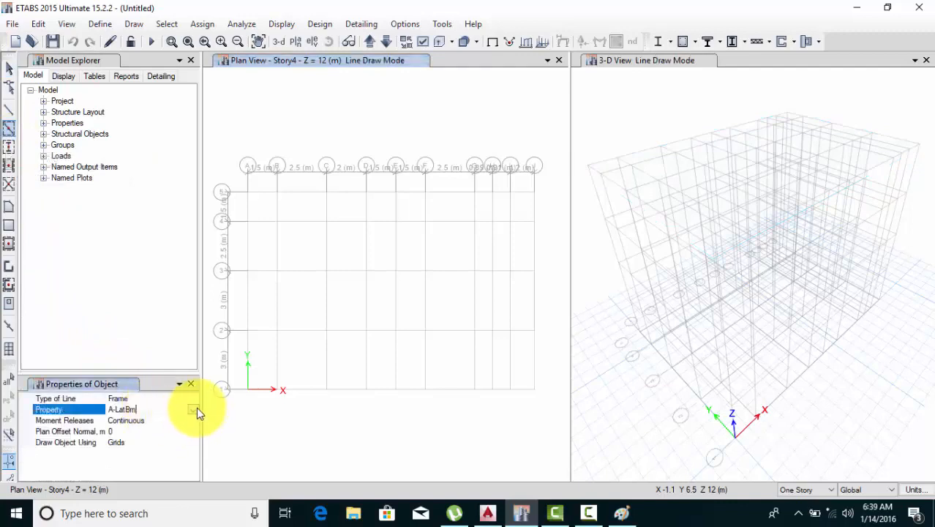
pyautogui.click(101, 24)
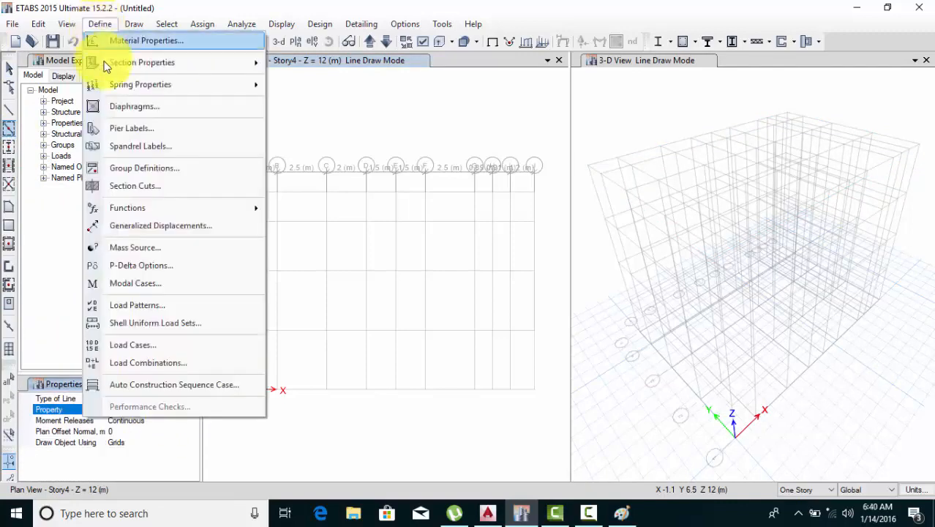
pyautogui.moveTo(115, 67)
pyautogui.click(360, 67)
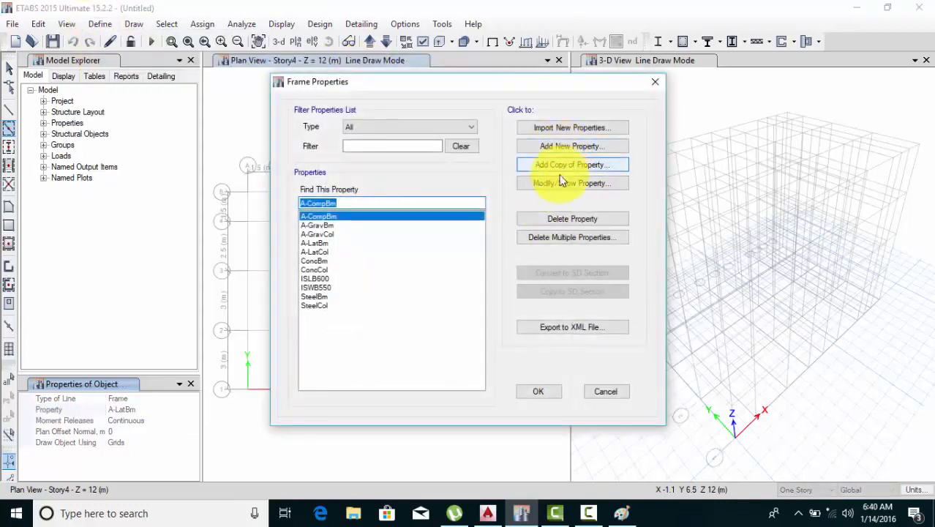
pyautogui.click(324, 261)
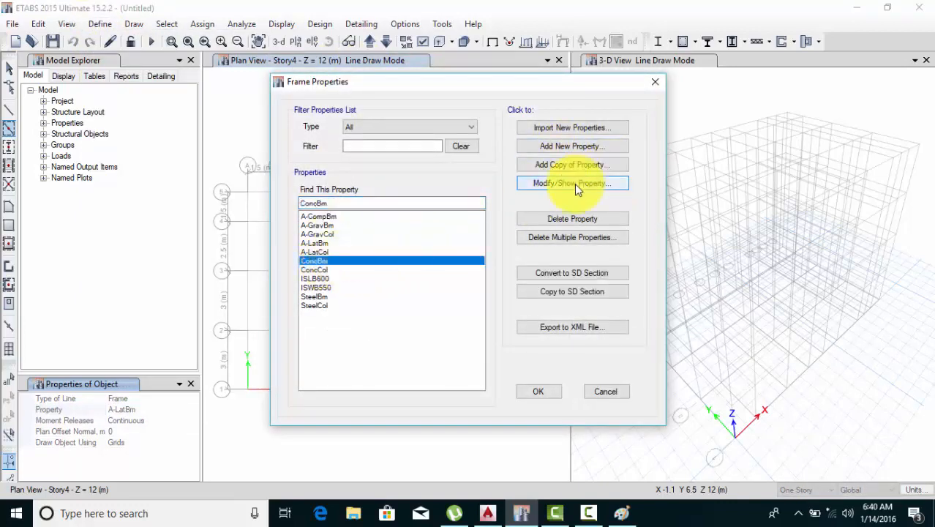
pyautogui.click(574, 185)
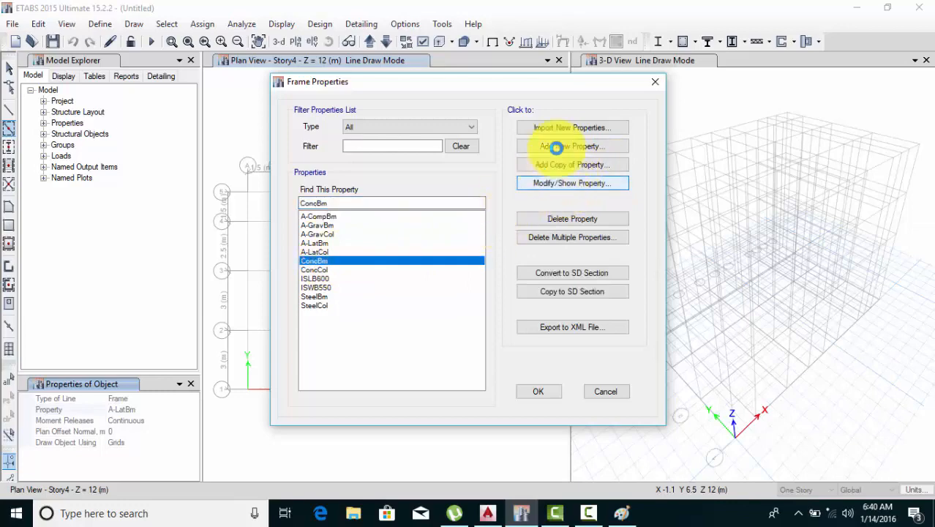
pyautogui.click(427, 111)
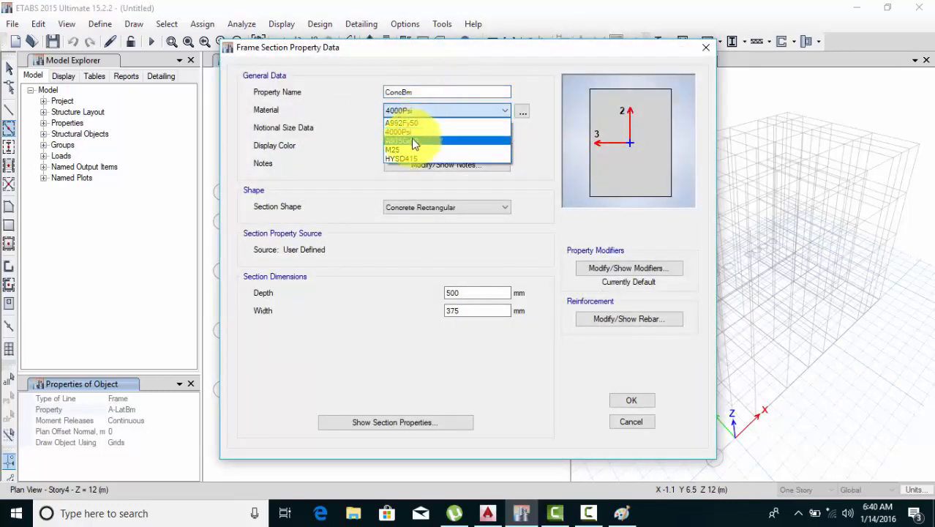
pyautogui.click(411, 150)
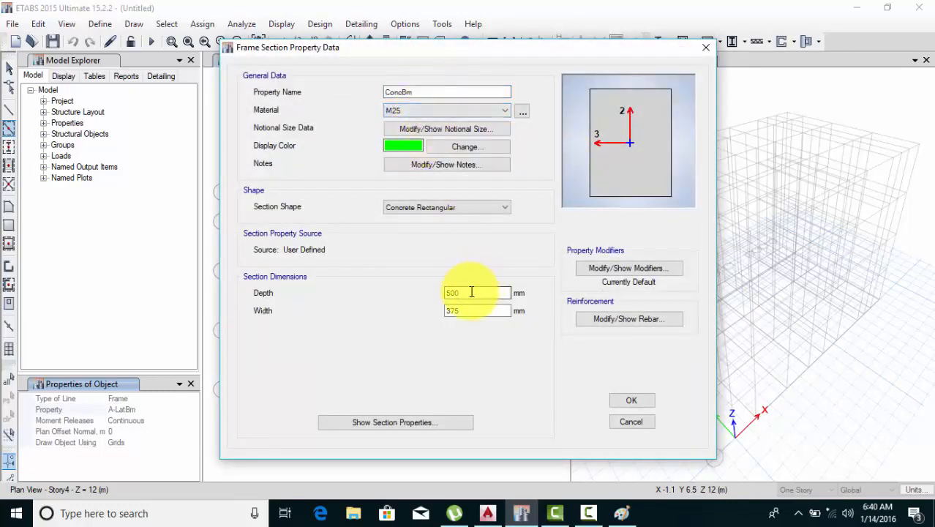
# Set the ConcBm section's depth and width to 450 mm and look into its reinforcement data without changing it
pyautogui.moveTo(472, 291); pyautogui.dragTo(437, 293)
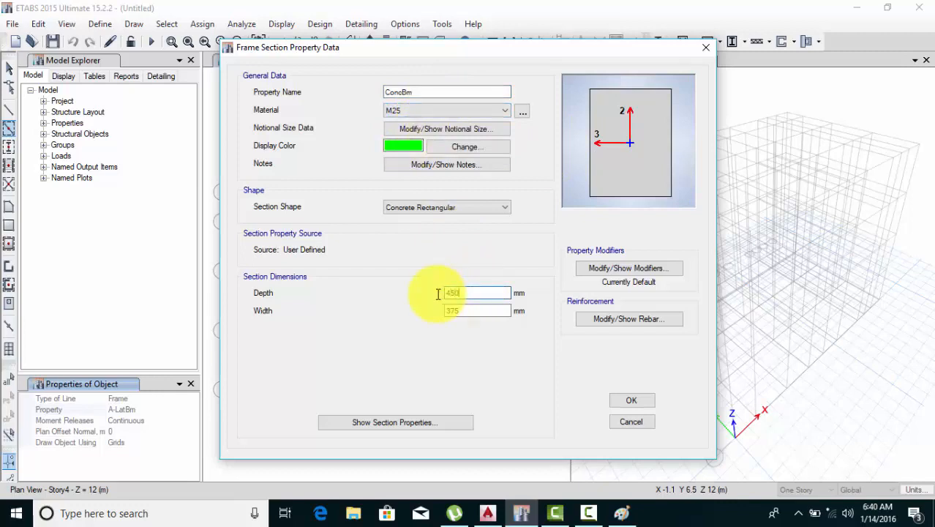
pyautogui.moveTo(485, 313); pyautogui.dragTo(447, 313)
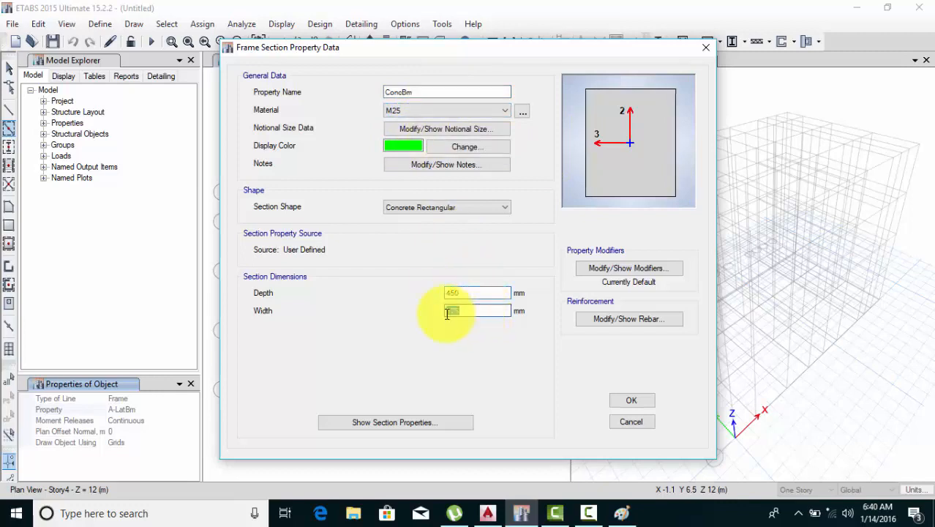
pyautogui.write('450')
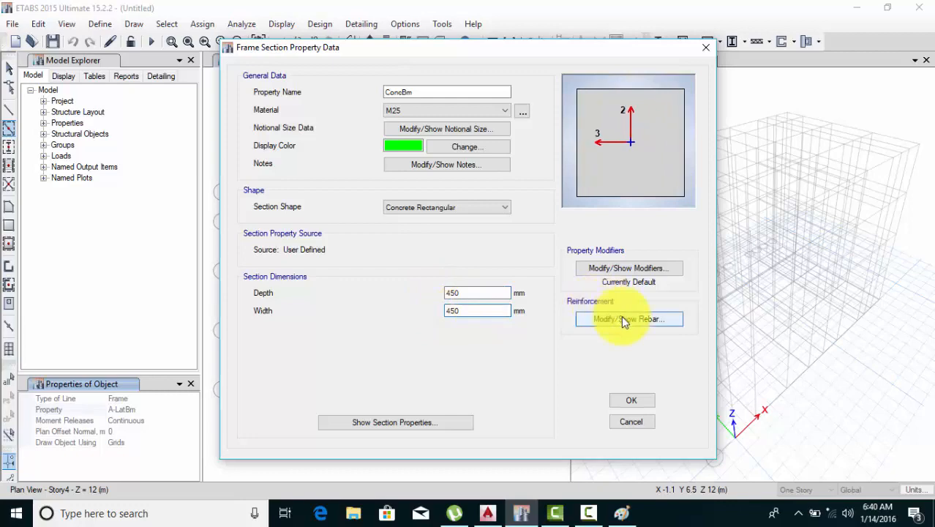
pyautogui.click(621, 317)
pyautogui.click(684, 48)
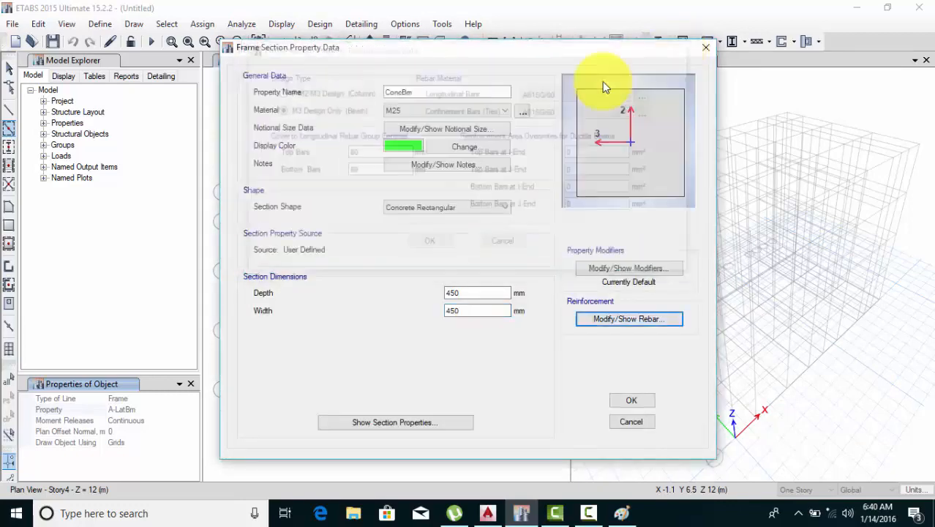
pyautogui.click(424, 92)
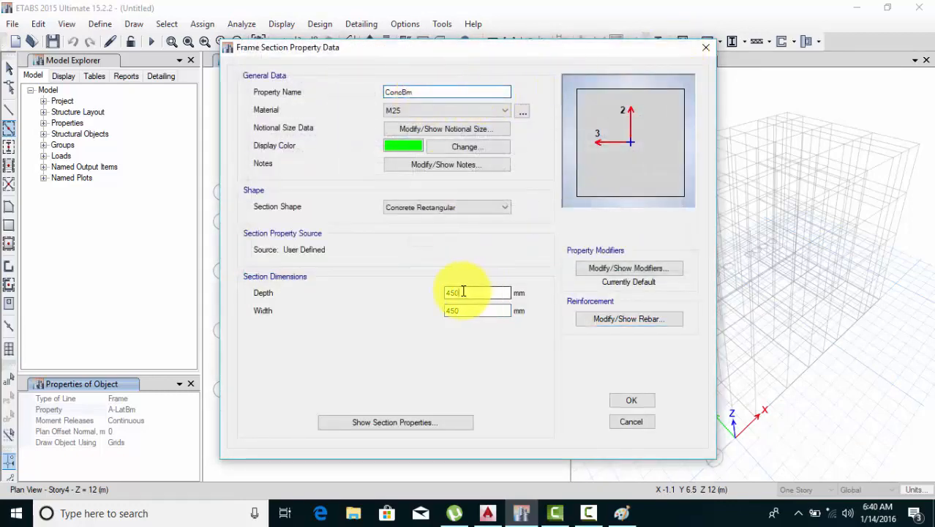
# Set the ConcBm section's depth and width to 300 mm and assign HYSD415 to its longitudinal and confinement bars
pyautogui.moveTo(463, 292); pyautogui.dragTo(435, 292)
pyautogui.press('Tab')
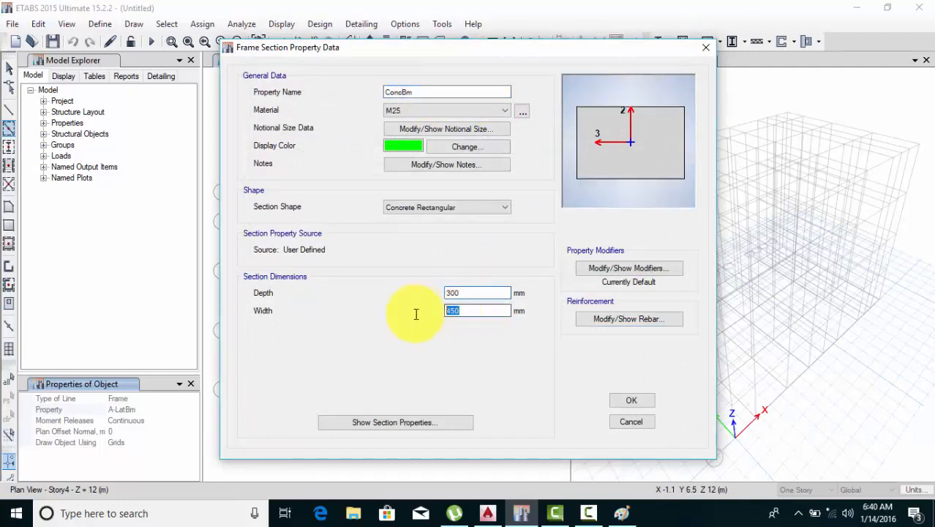
pyautogui.click(590, 320)
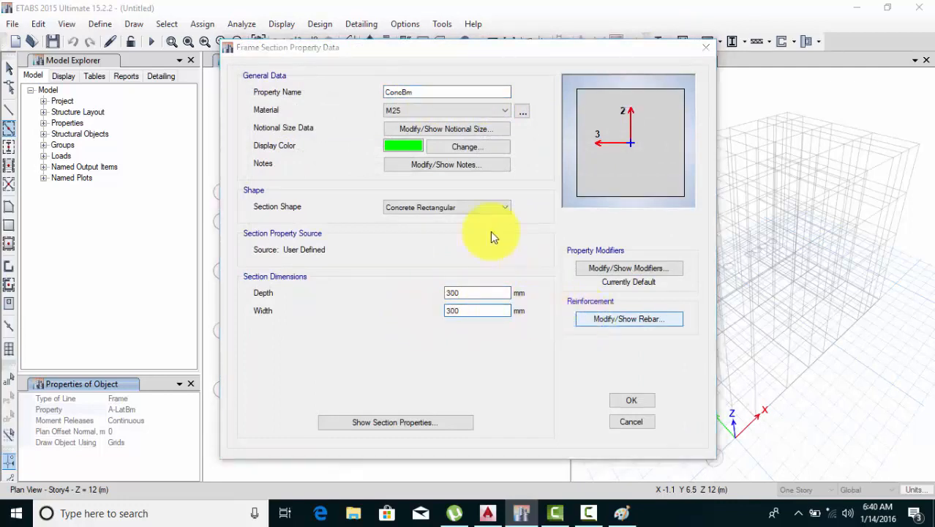
pyautogui.click(580, 94)
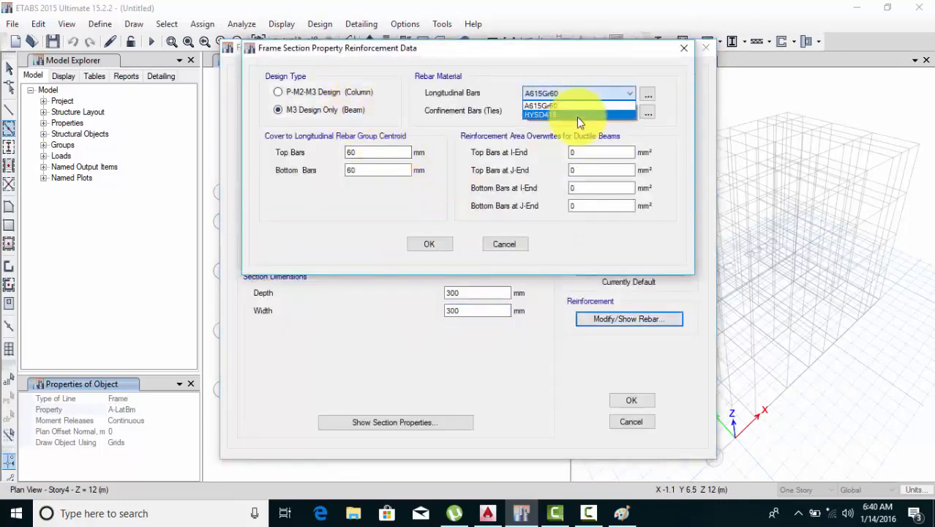
pyautogui.click(577, 114)
pyautogui.click(576, 114)
pyautogui.click(572, 136)
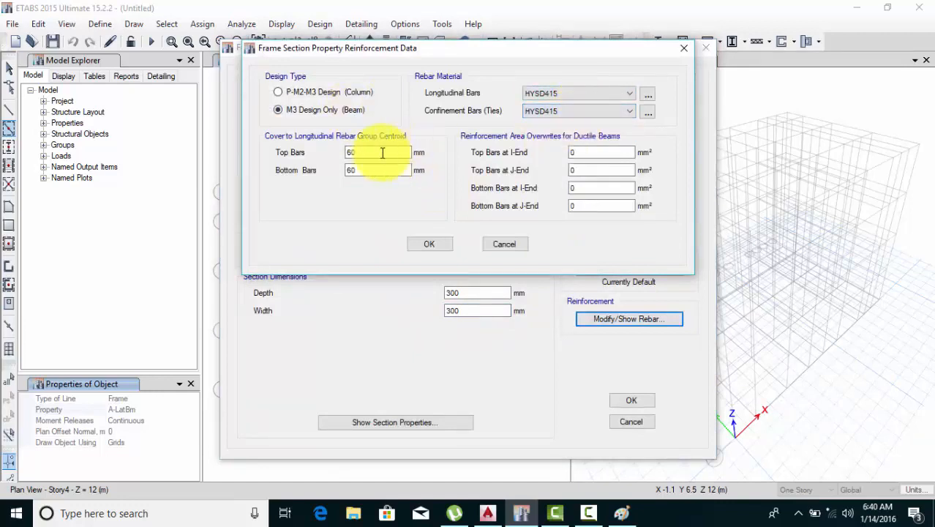
# Set the beam's top bar cover to 25 mm, replace the bottom bar cover as well, and accept the ConcBm section
pyautogui.moveTo(382, 152); pyautogui.dragTo(284, 153)
pyautogui.write('25')
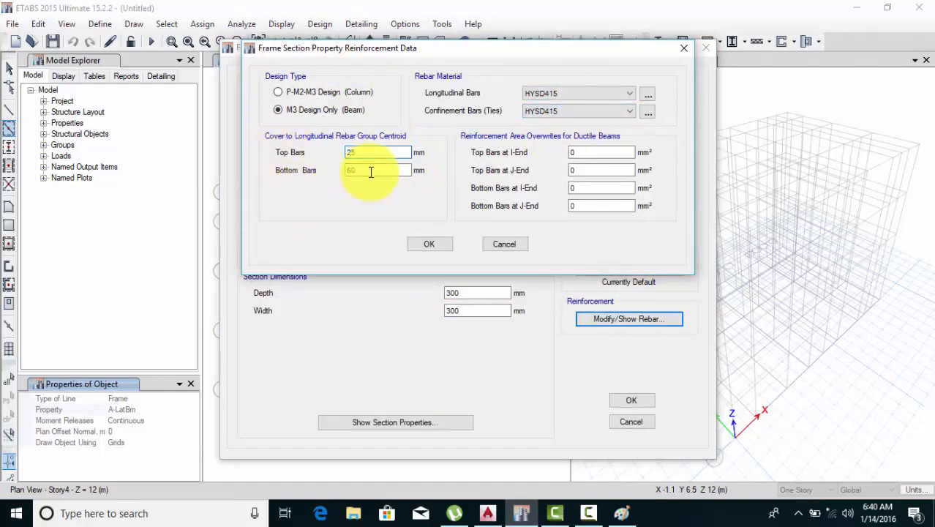
pyautogui.moveTo(372, 171); pyautogui.dragTo(299, 171)
pyautogui.click(431, 245)
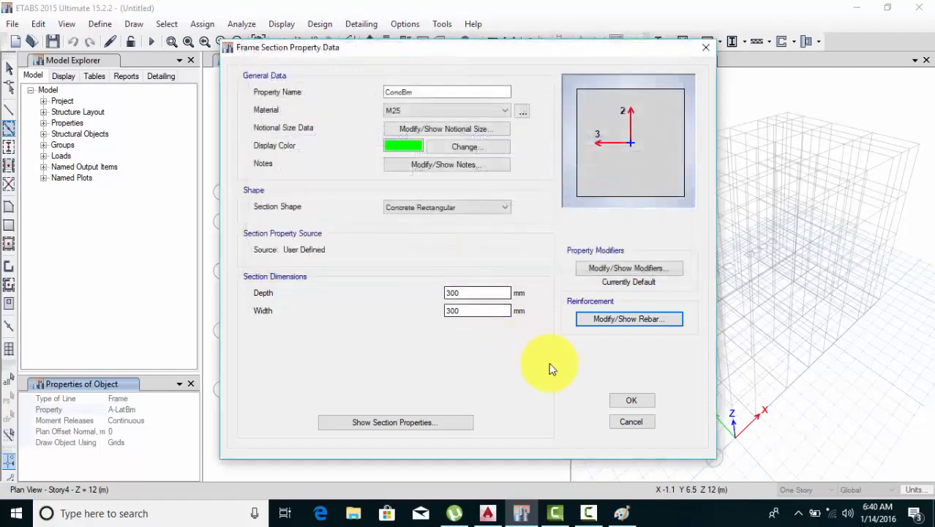
pyautogui.click(621, 401)
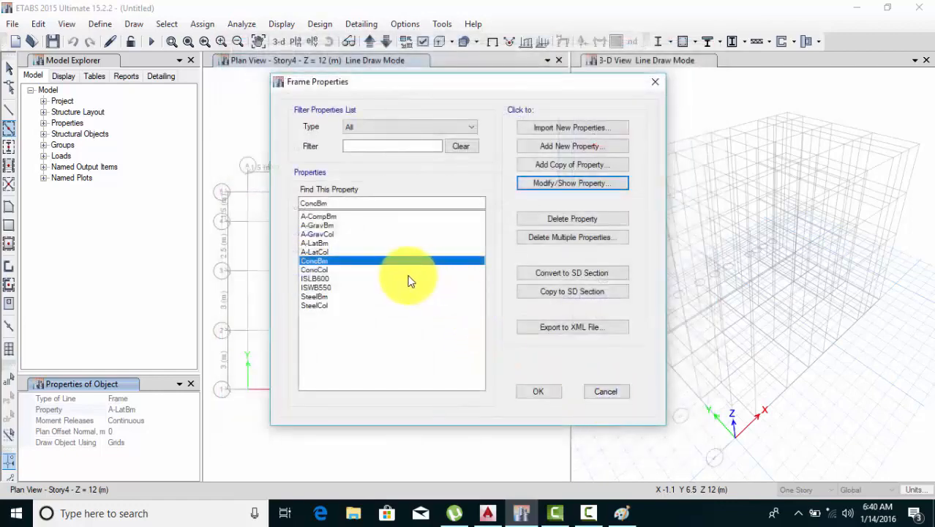
# Modify the ConcCol frame section to use M25 with a depth and width of 450 mm
pyautogui.click(408, 277)
pyautogui.click(407, 270)
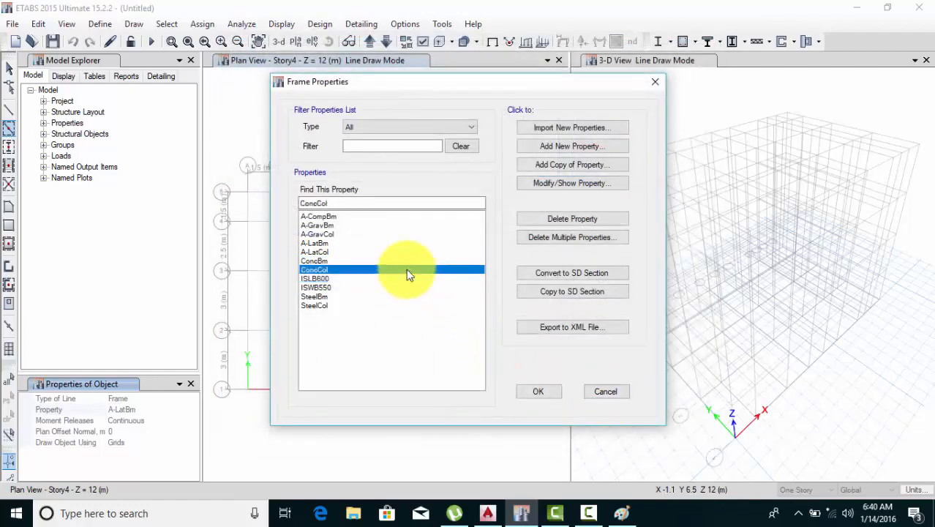
pyautogui.click(529, 183)
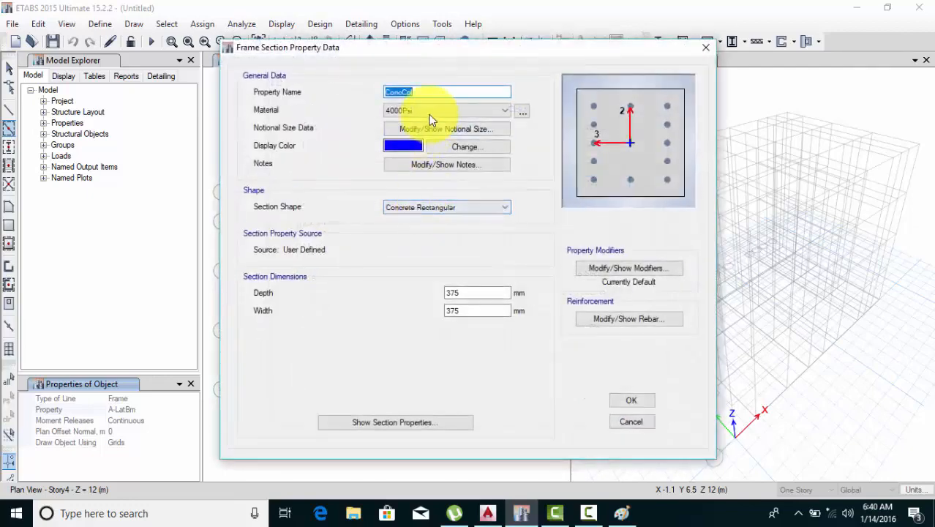
pyautogui.click(430, 111)
pyautogui.click(423, 149)
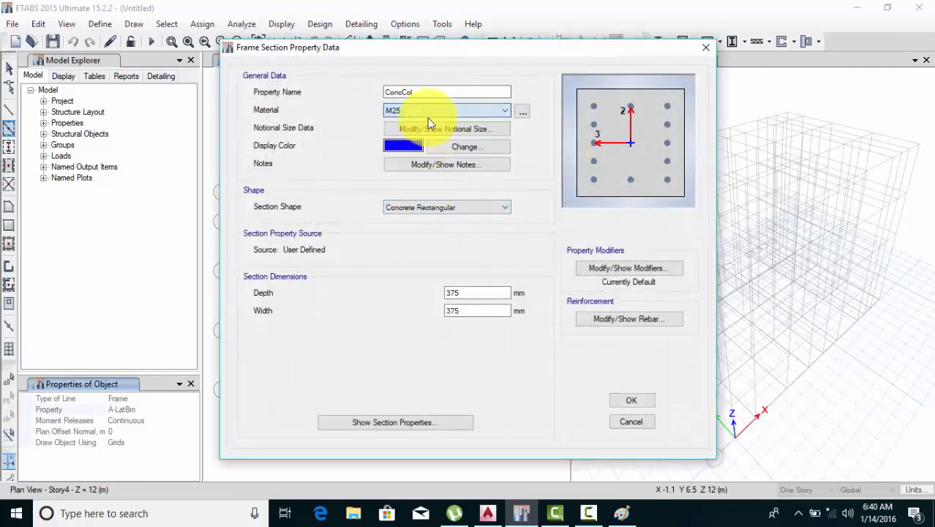
pyautogui.doubleClick(460, 292)
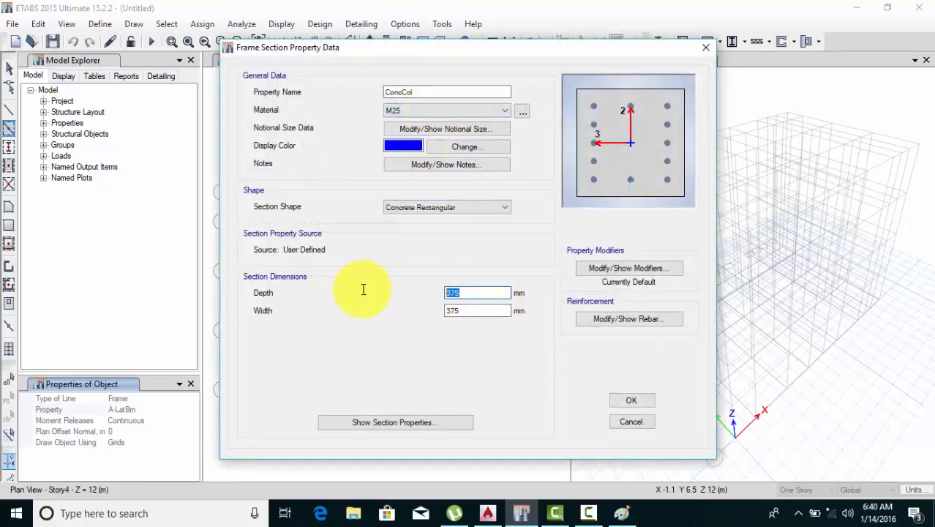
pyautogui.doubleClick(466, 311)
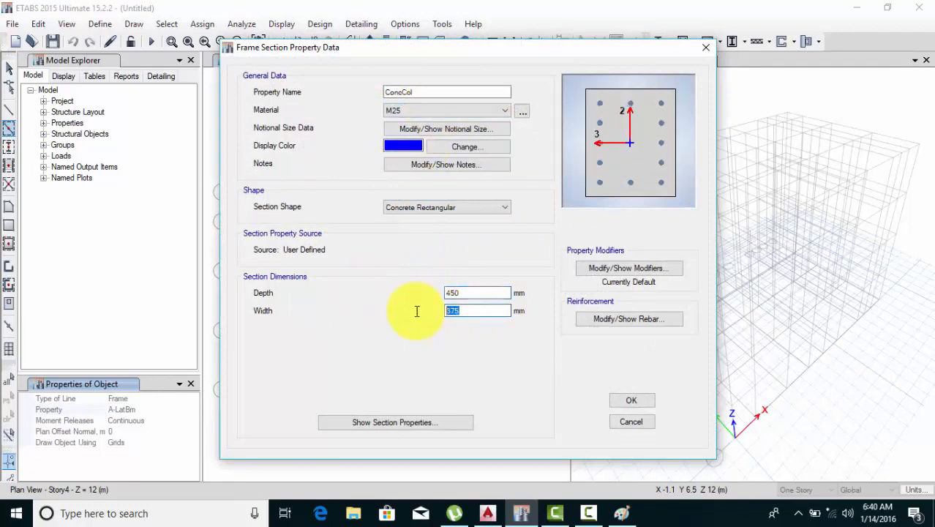
# Assign HYSD415 to the ConcCol longitudinal bars and ties, and accept the section and frame properties
pyautogui.click(628, 319)
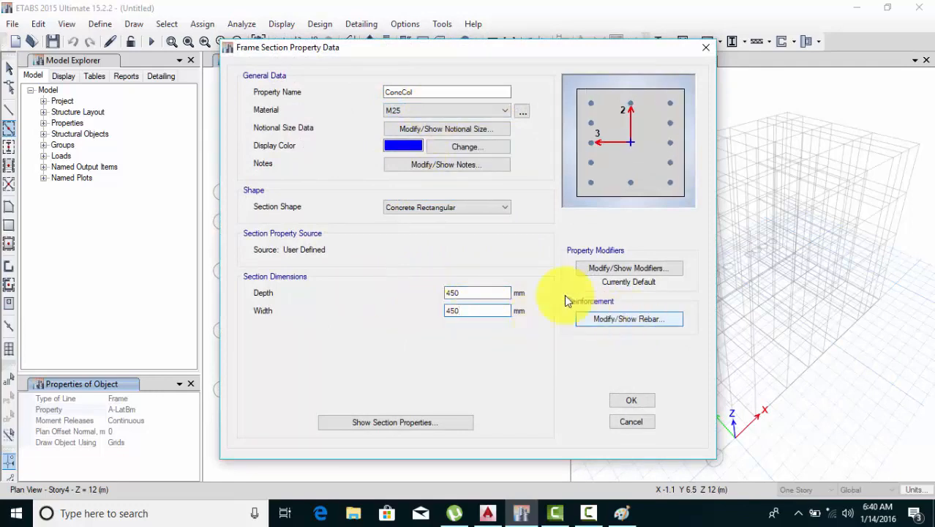
pyautogui.click(576, 121)
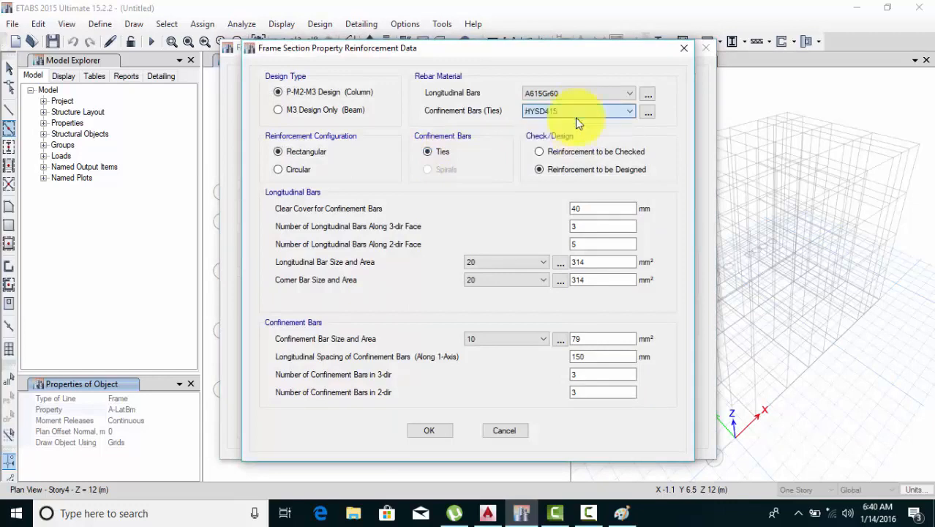
pyautogui.click(578, 88)
pyautogui.click(577, 112)
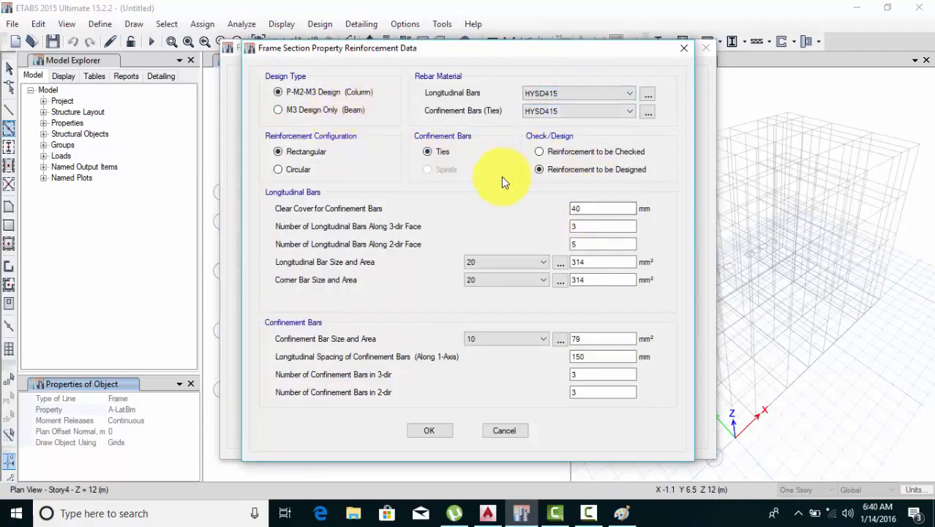
pyautogui.click(428, 433)
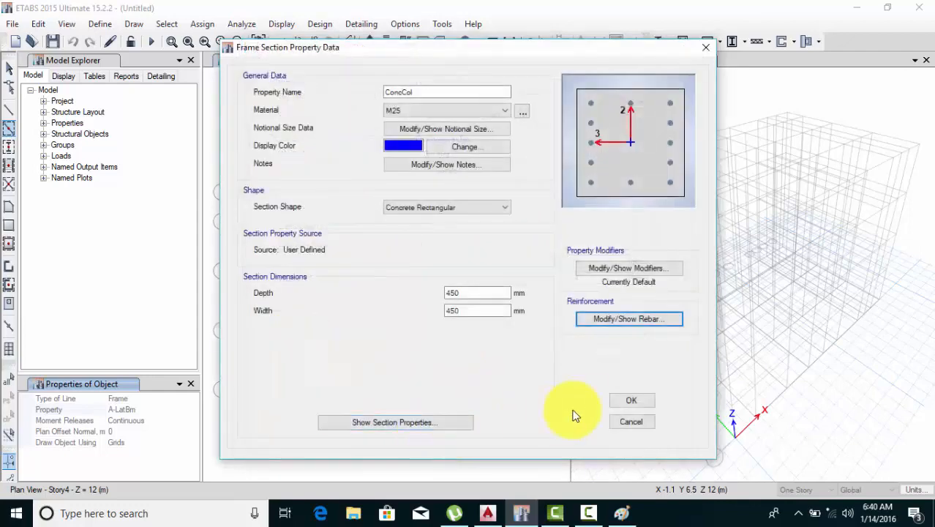
pyautogui.click(634, 400)
pyautogui.click(541, 393)
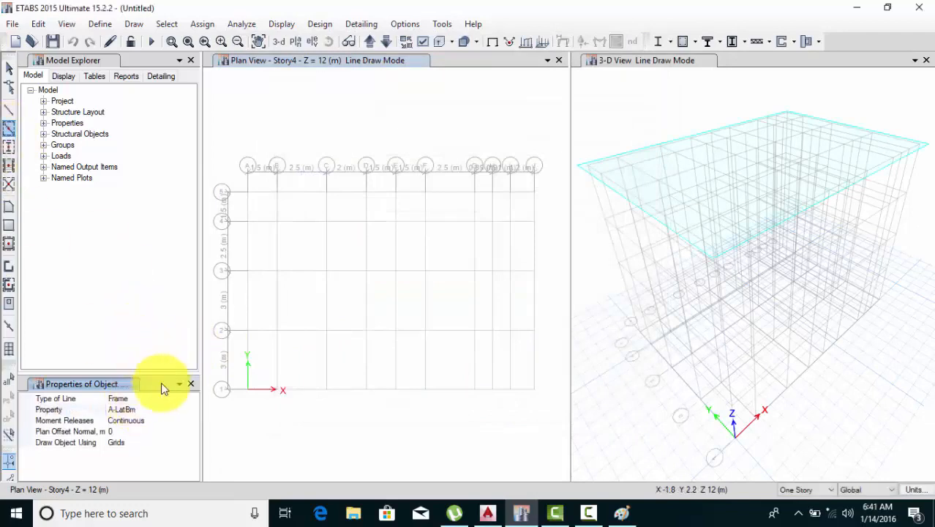
# Set the quick-drawn beams to line type Frame with section property ConcBm
pyautogui.click(193, 399)
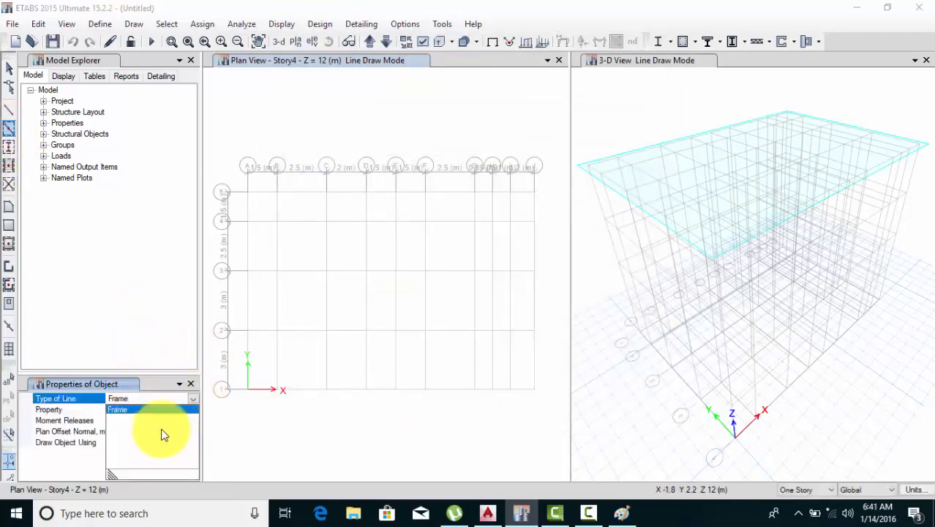
pyautogui.click(161, 407)
pyautogui.click(189, 409)
pyautogui.click(192, 409)
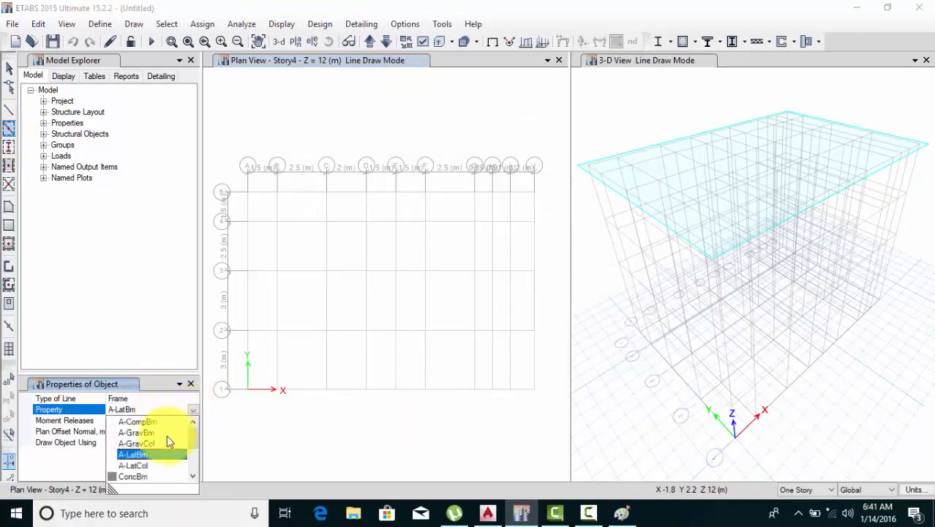
pyautogui.click(8, 131)
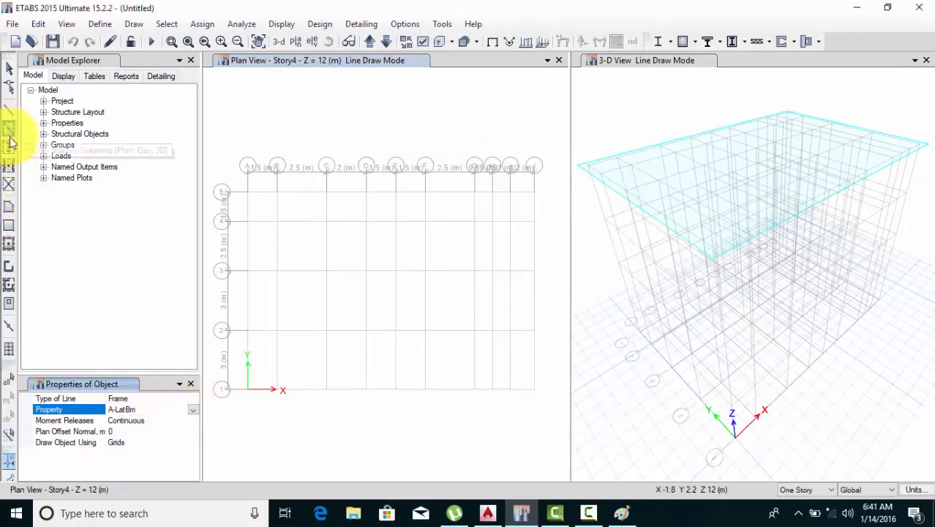
pyautogui.click(193, 409)
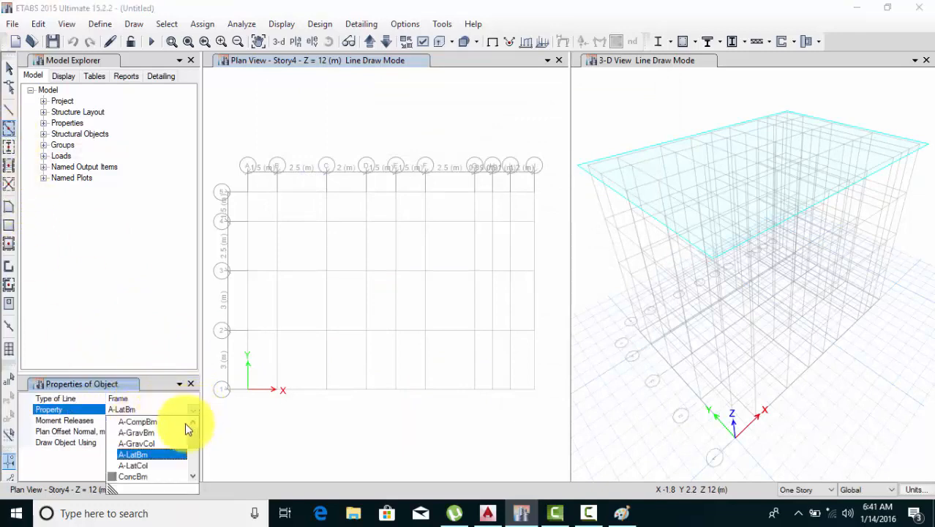
pyautogui.click(139, 475)
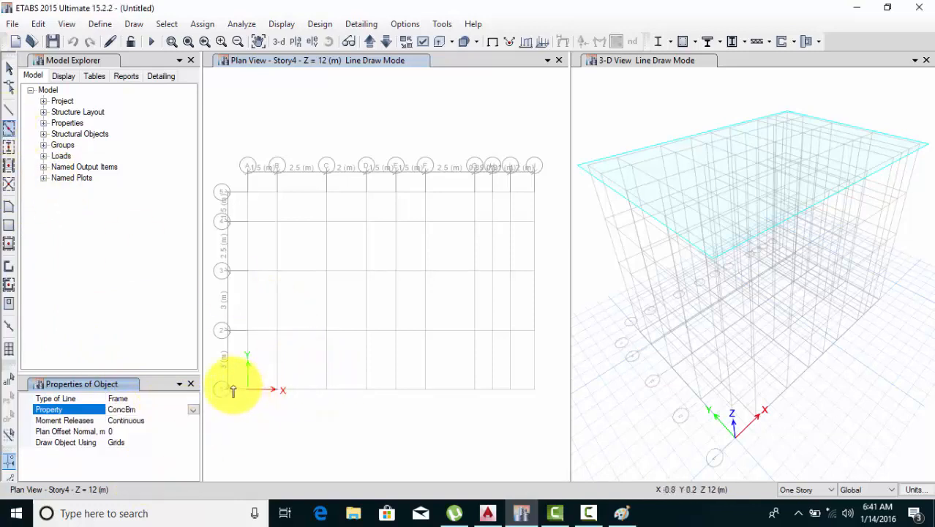
# Review the plan in AutoCAD, and in ETABS draw ConcBm beams along grid 1 from A to G on Similar Stories
pyautogui.click(487, 513)
pyautogui.moveTo(427, 381); pyautogui.dragTo(406, 342, button='middle')
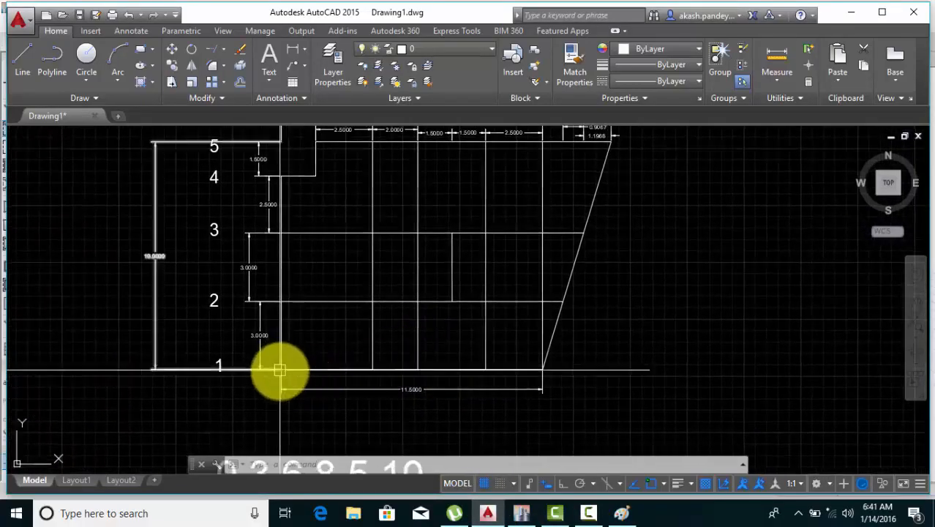
pyautogui.scroll(-2, 284, 376)
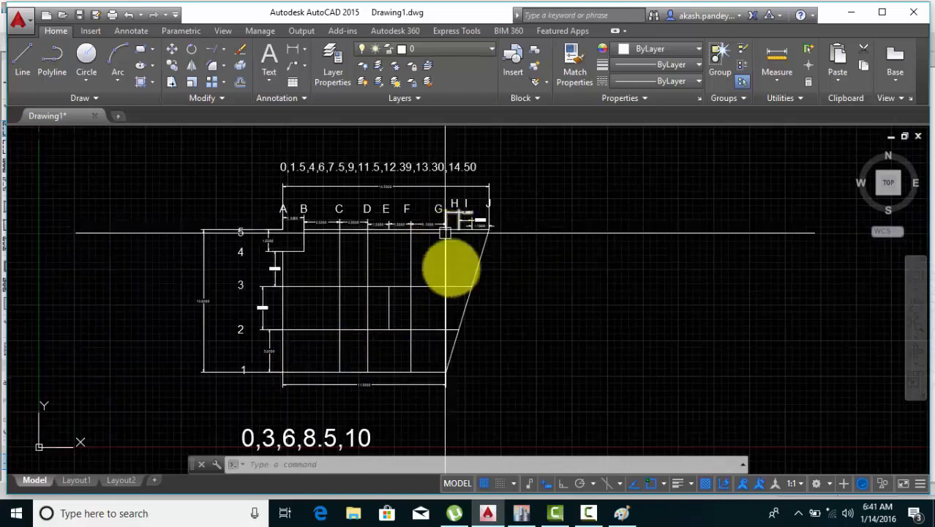
pyautogui.scroll(4, 442, 376)
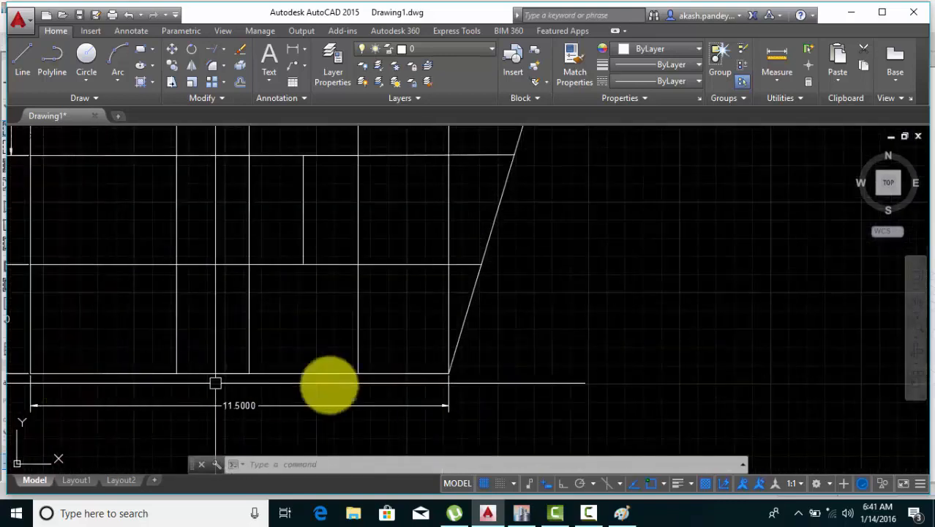
pyautogui.click(521, 511)
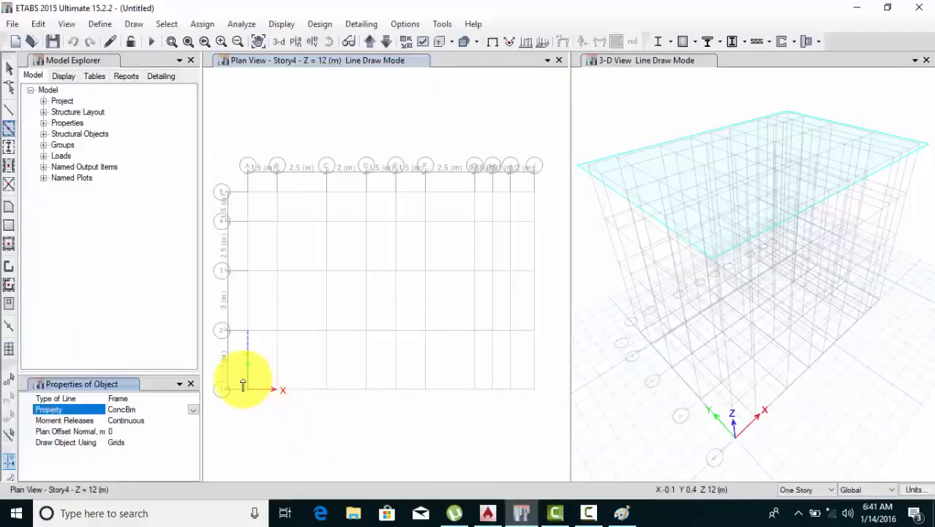
pyautogui.moveTo(236, 380); pyautogui.dragTo(472, 416)
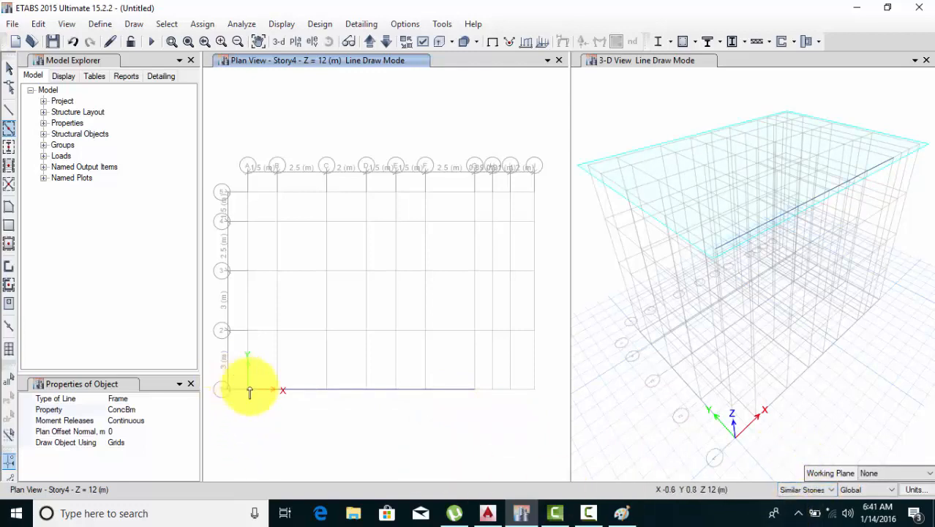
pyautogui.moveTo(236, 373); pyautogui.dragTo(473, 422)
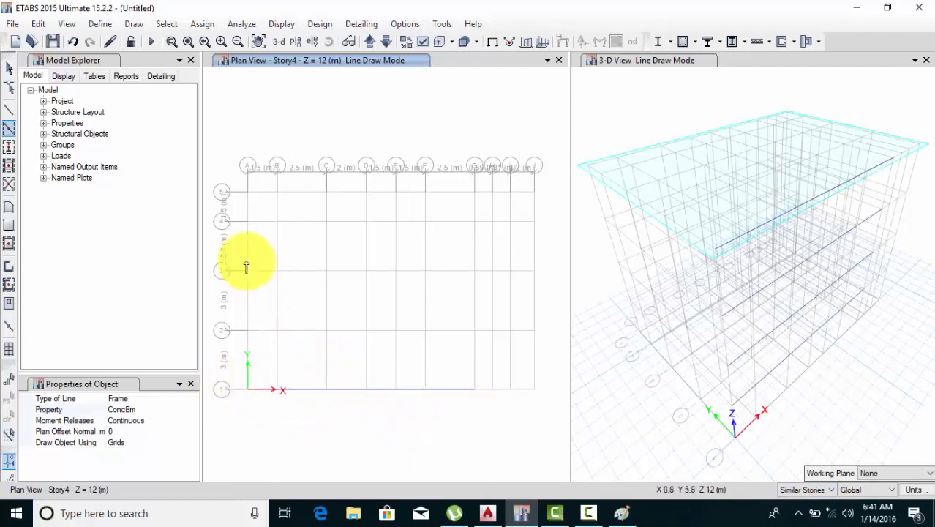
# Draw the remaining perimeter beams from the AutoCAD plan: grid A from 1 to 4, grid 5 from B to J, and the corner notch at B-4
pyautogui.moveTo(236, 206); pyautogui.dragTo(260, 432)
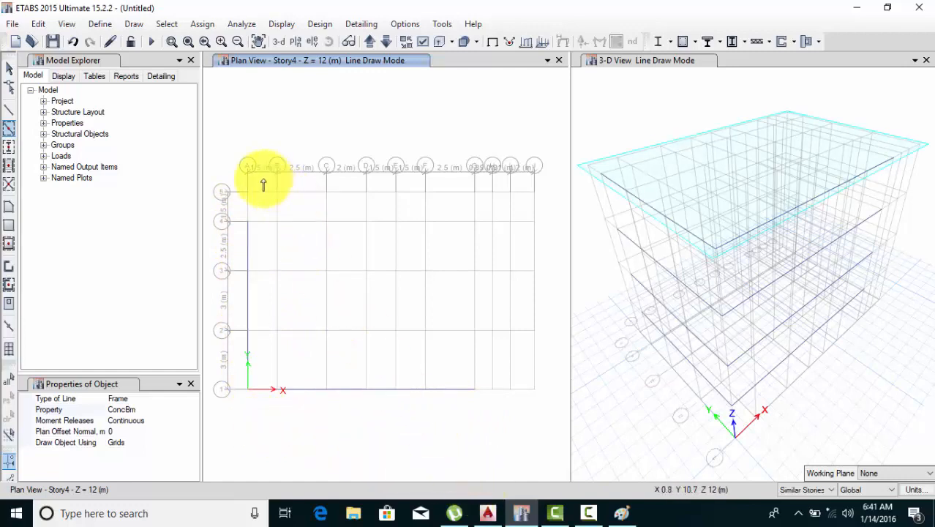
pyautogui.moveTo(264, 178); pyautogui.dragTo(550, 206)
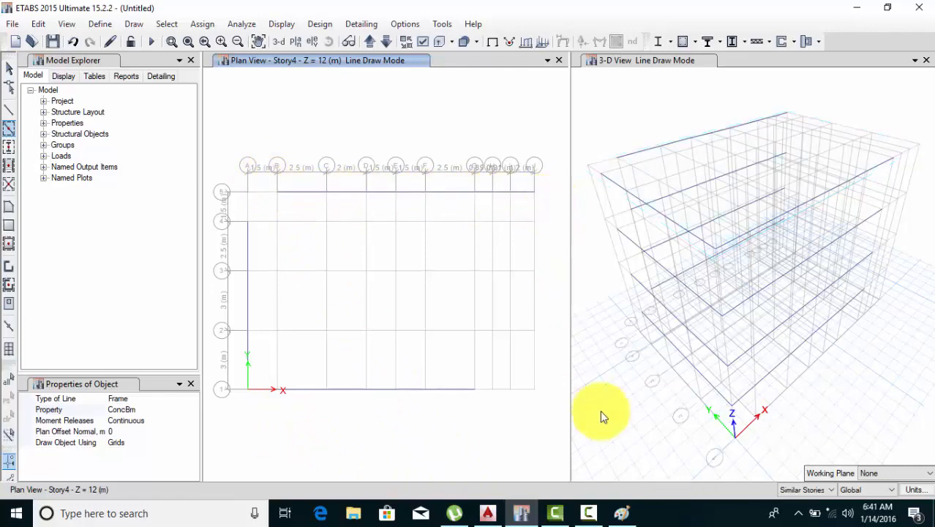
pyautogui.click(488, 514)
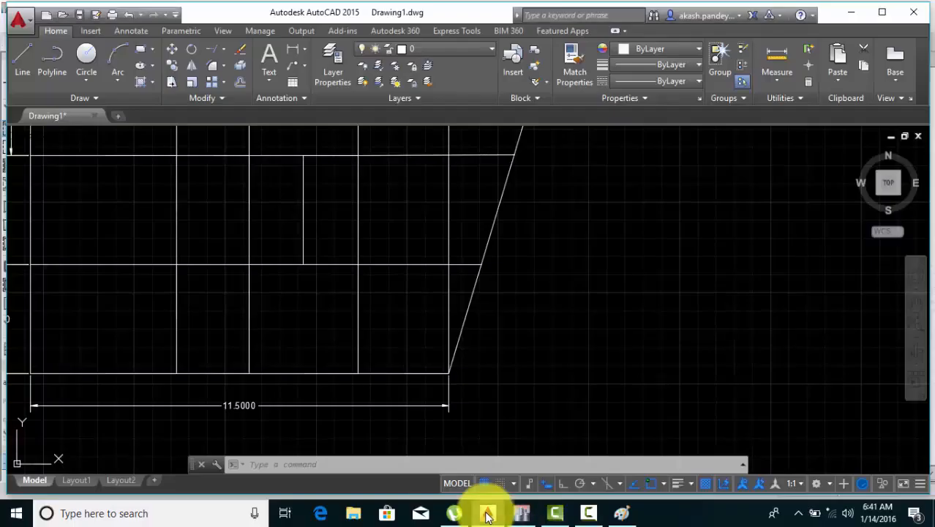
pyautogui.scroll(-3, 361, 303)
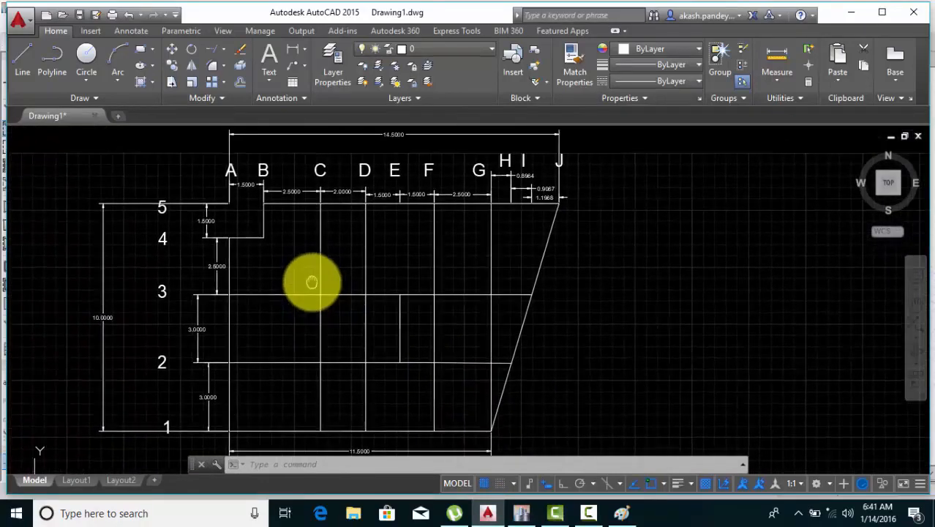
pyautogui.scroll(3, 250, 183)
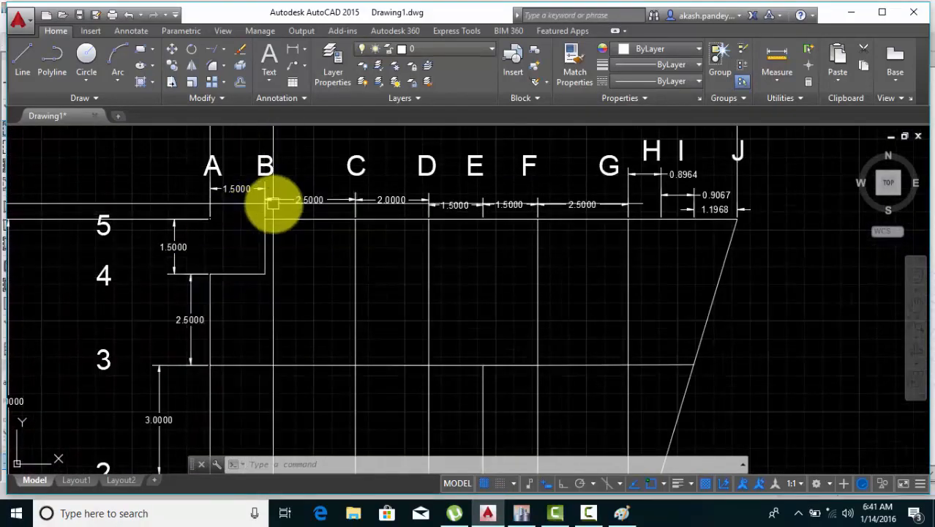
pyautogui.click(521, 512)
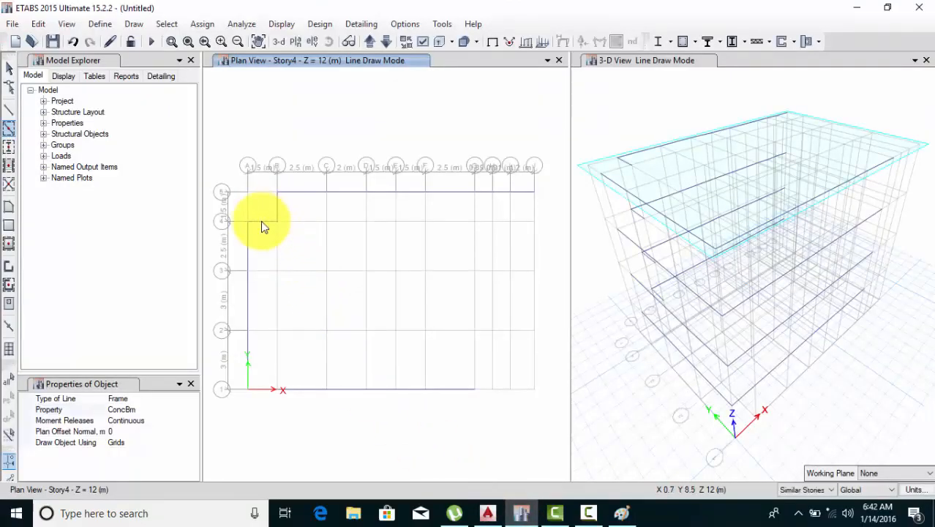
# Check the interior lines in the AutoCAD plan and draw the ETABS beams along grid C from 5 to 1
pyautogui.click(487, 513)
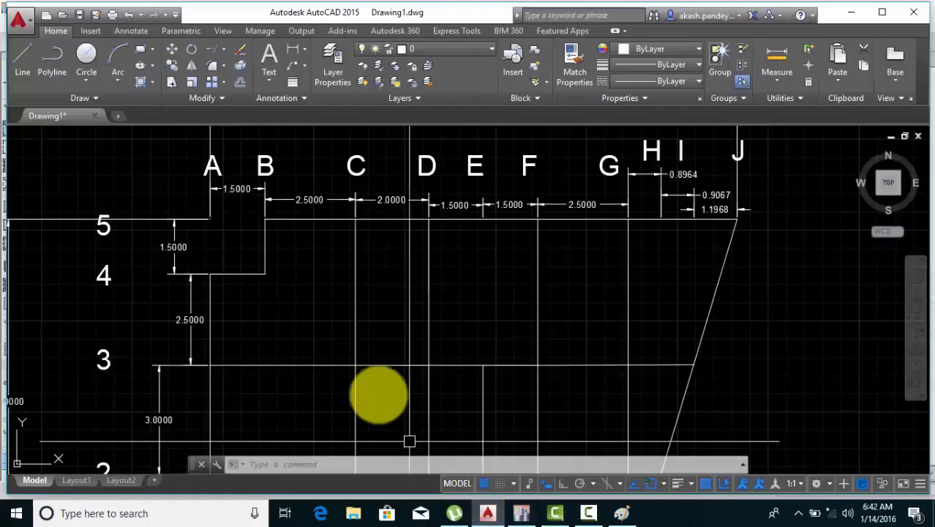
pyautogui.moveTo(360, 323); pyautogui.dragTo(340, 278, button='middle')
pyautogui.scroll(-2, 341, 278)
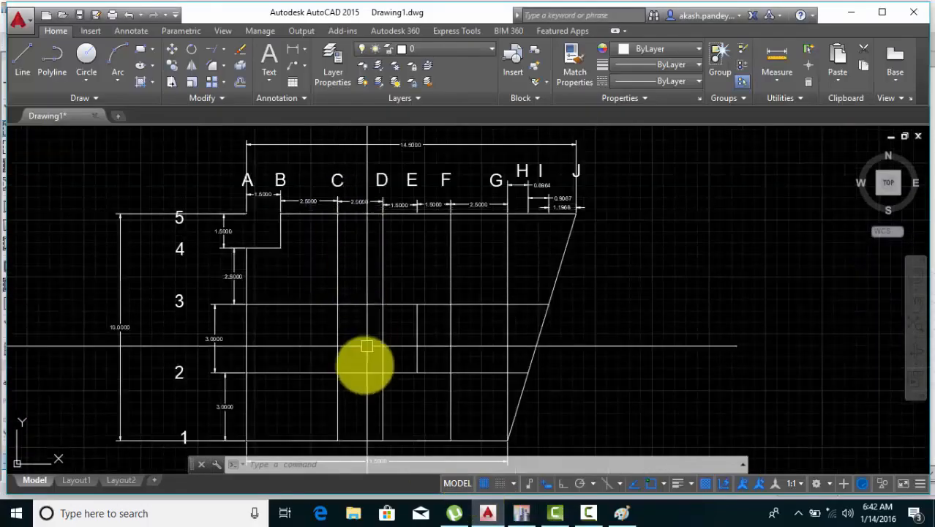
pyautogui.moveTo(318, 324); pyautogui.dragTo(309, 225, button='middle')
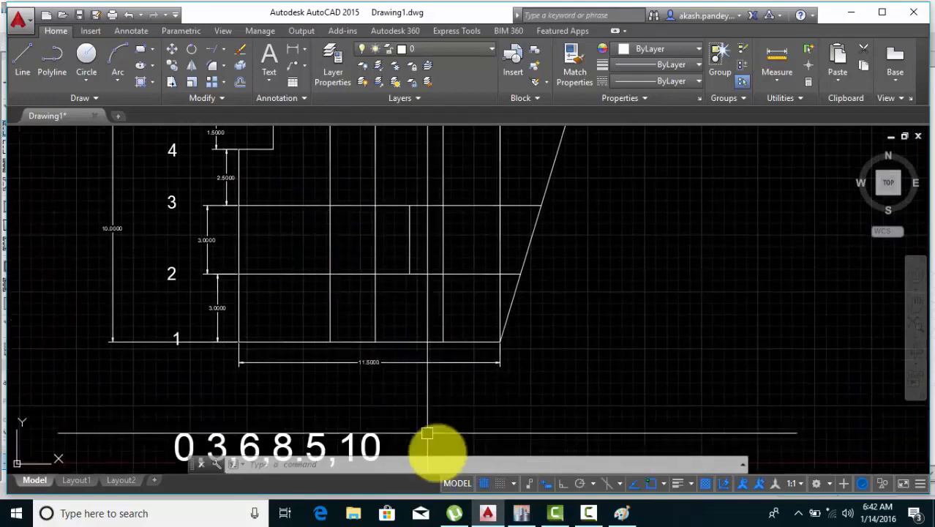
pyautogui.click(521, 513)
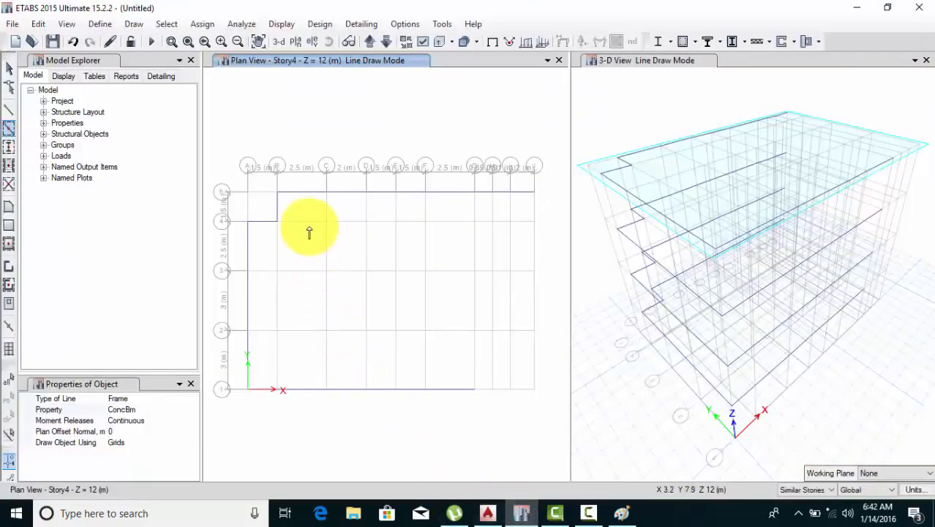
pyautogui.moveTo(317, 178); pyautogui.dragTo(347, 426)
# Compare with the AutoCAD plan and draw the ETABS beams along grid D from 5 to 1
pyautogui.click(488, 514)
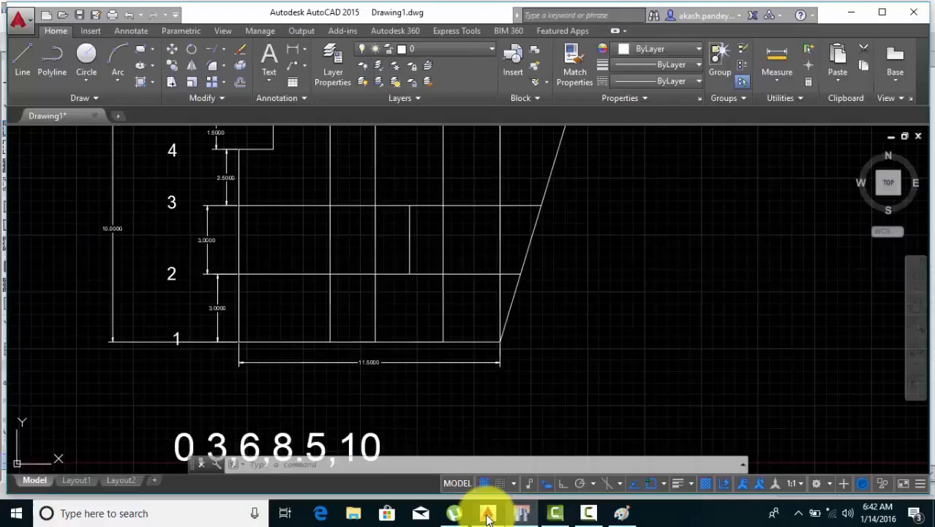
pyautogui.moveTo(332, 248)
pyautogui.mouseDown(button='middle')
pyautogui.moveTo(317, 375)
pyautogui.moveTo(296, 274)
pyautogui.mouseUp(button='middle')
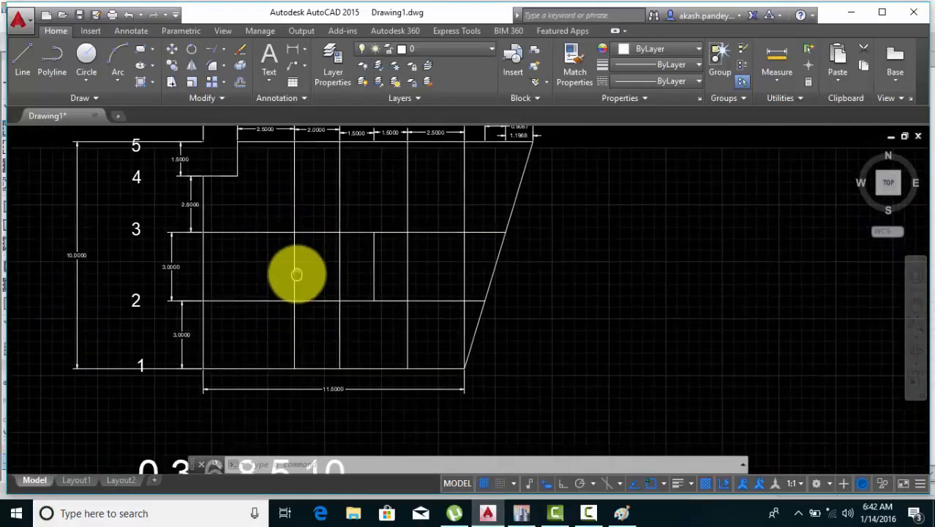
pyautogui.click(521, 513)
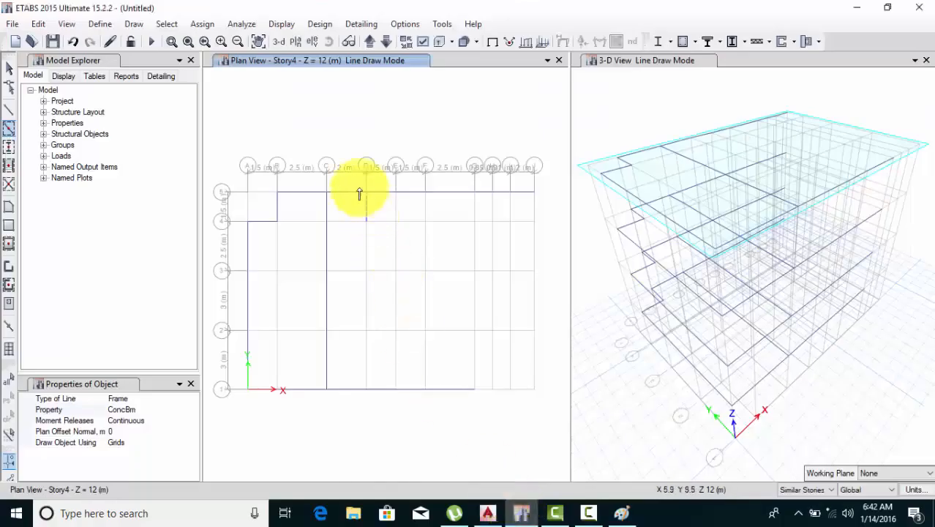
pyautogui.moveTo(359, 194); pyautogui.dragTo(383, 433)
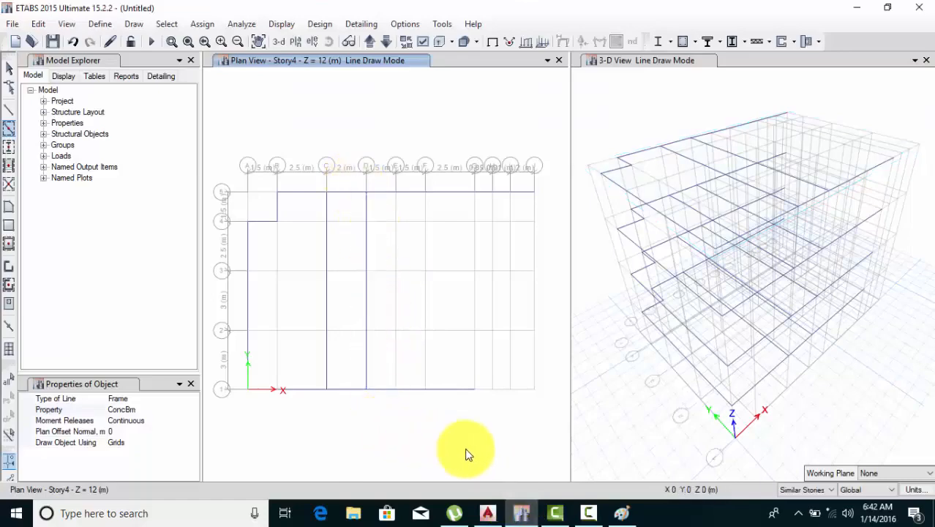
# Consult the AutoCAD plan and draw the short ETABS beam on grid E between grids 2 and 3
pyautogui.click(488, 514)
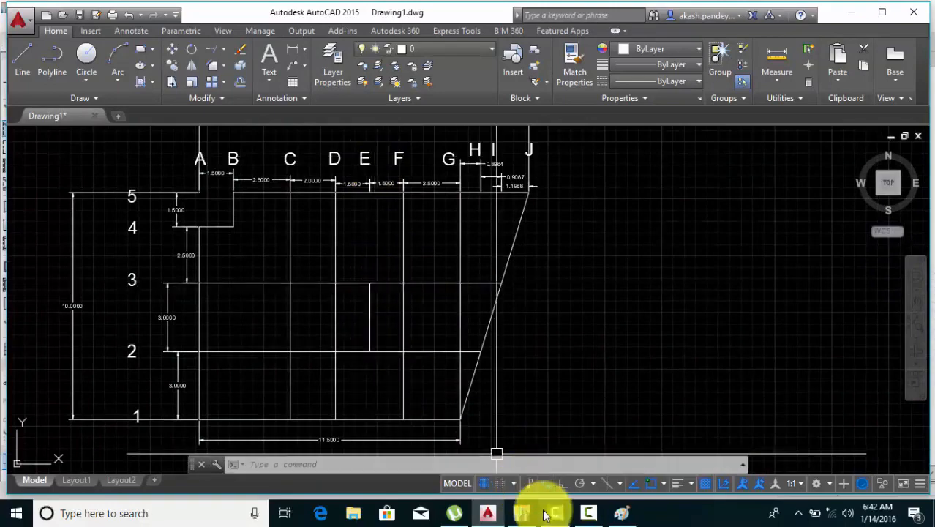
pyautogui.click(521, 512)
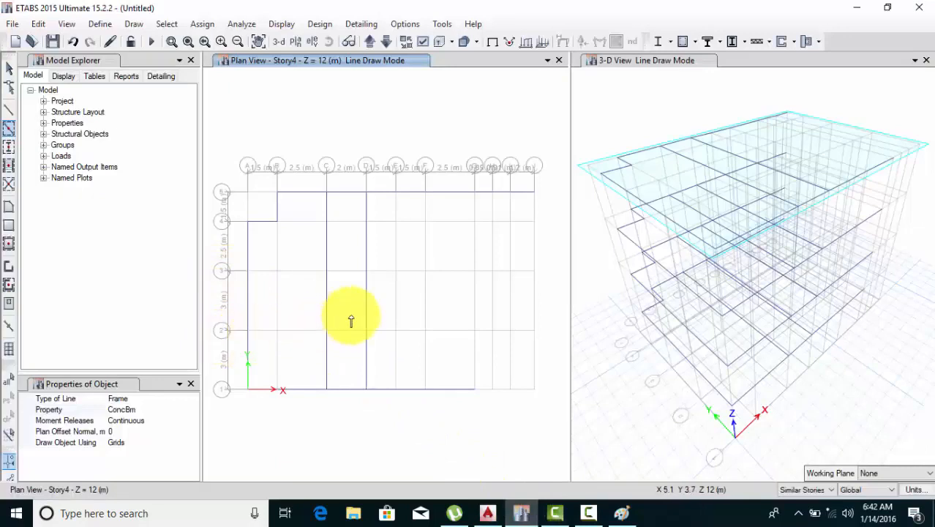
pyautogui.click(394, 304)
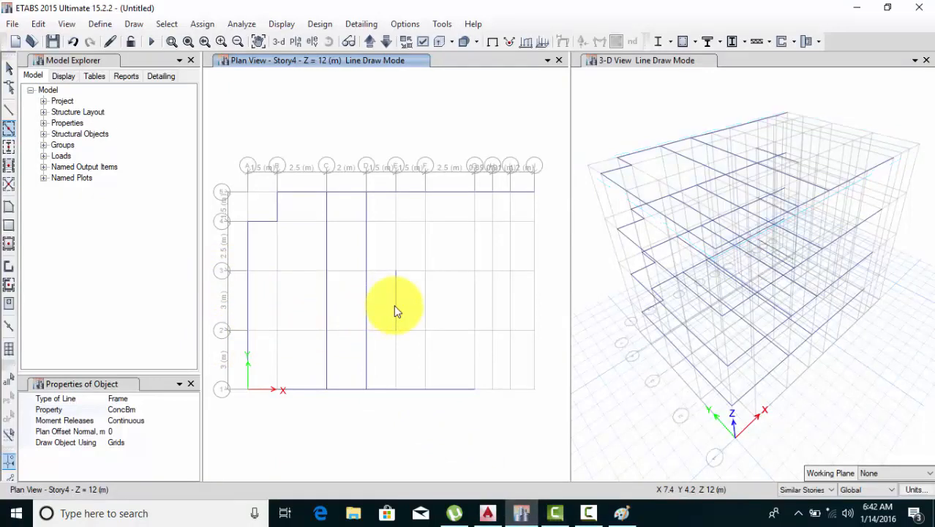
# Check the AutoCAD plan and draw the ETABS beams along grids F and G from 5 to 1
pyautogui.click(488, 514)
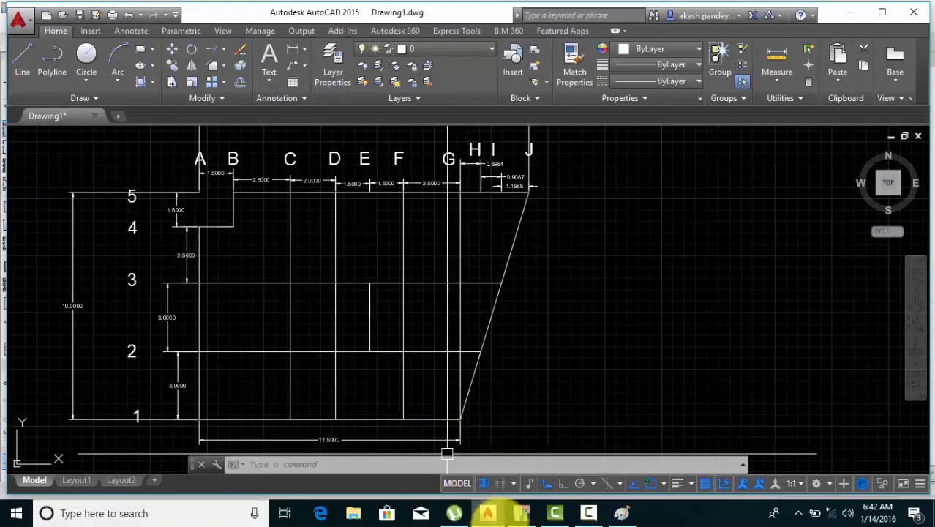
pyautogui.click(517, 515)
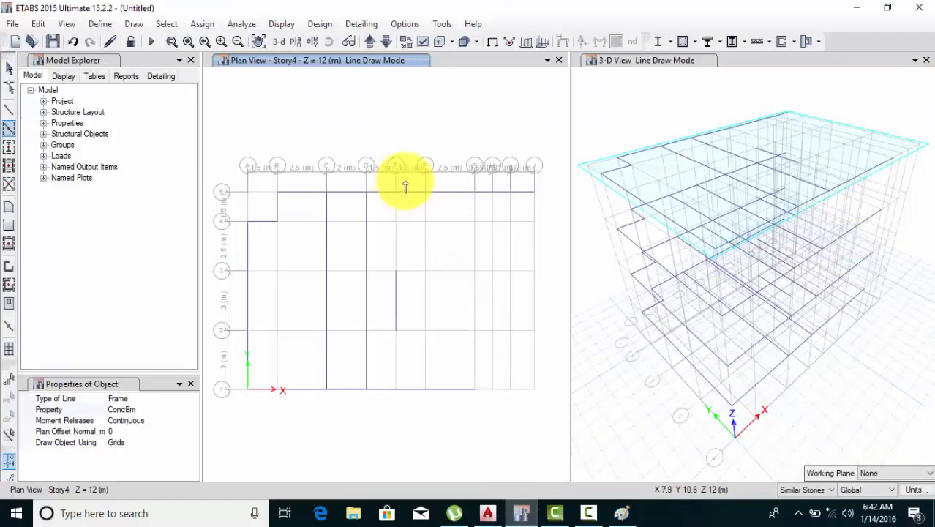
pyautogui.click(425, 191)
pyautogui.doubleClick(425, 388)
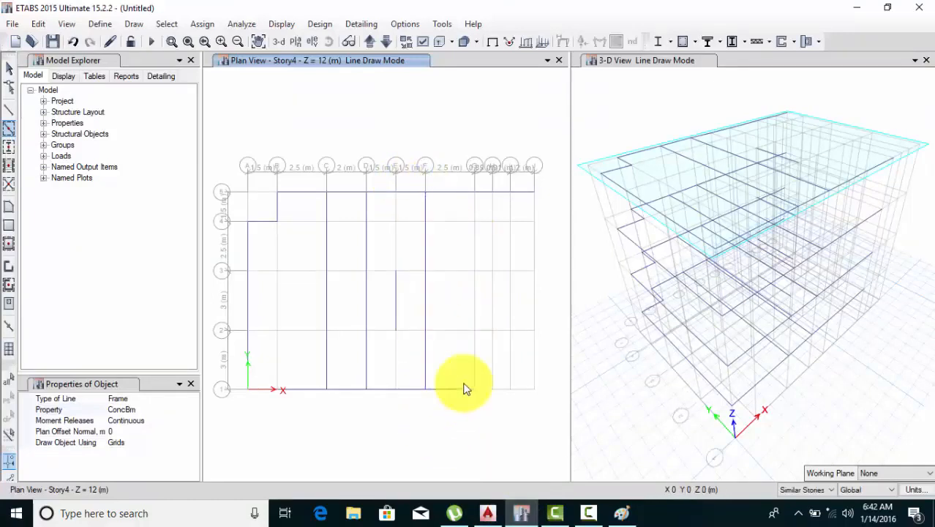
pyautogui.moveTo(467, 179); pyautogui.dragTo(482, 446)
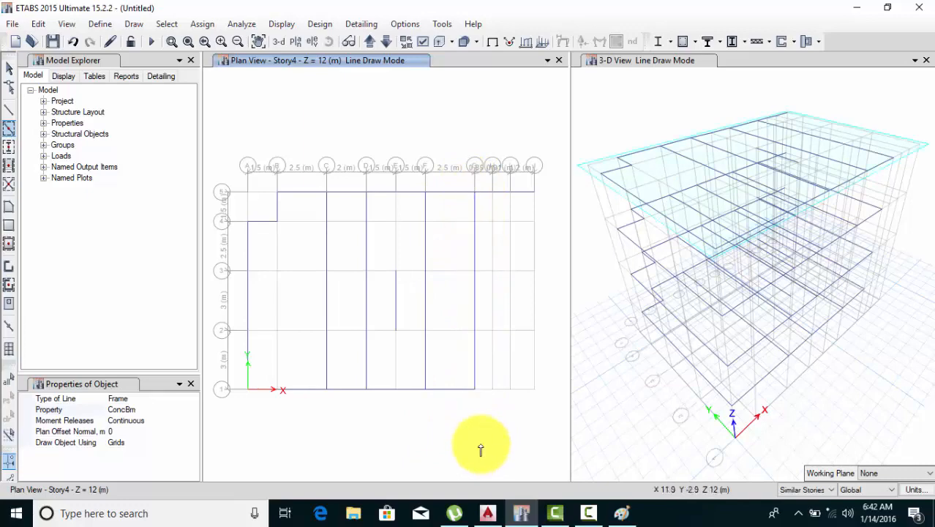
# Check the crosswise lines in the AutoCAD plan and draw the ETABS beams along grids 3 and 2 from A to G
pyautogui.click(488, 512)
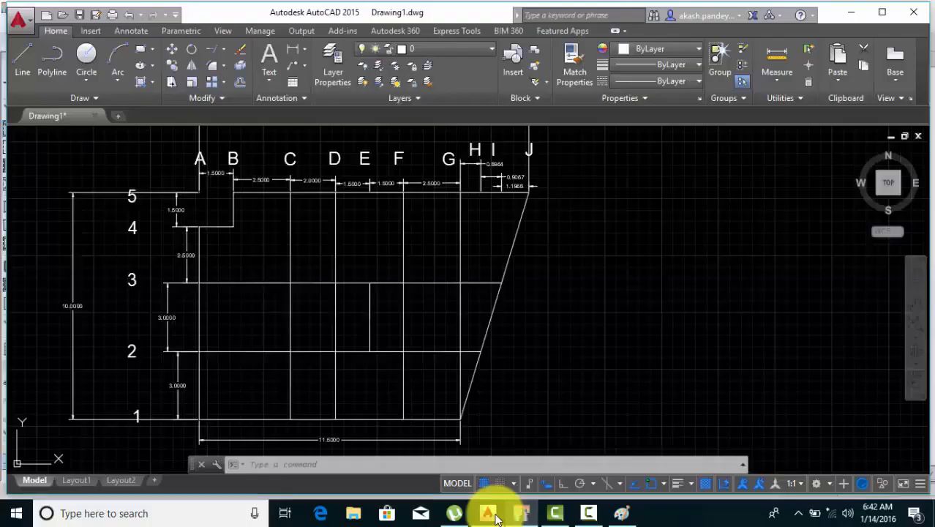
pyautogui.moveTo(281, 357); pyautogui.dragTo(286, 335, button='middle')
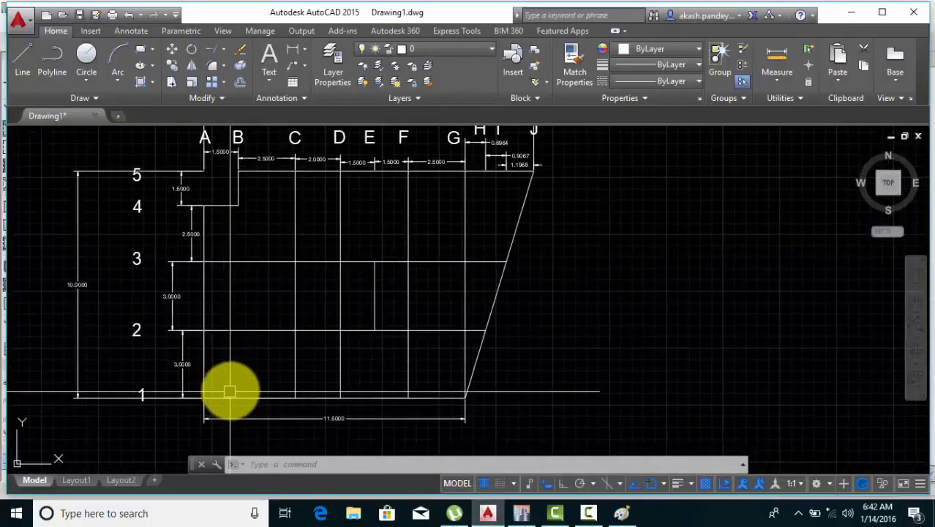
pyautogui.moveTo(226, 305); pyautogui.dragTo(221, 323, button='middle')
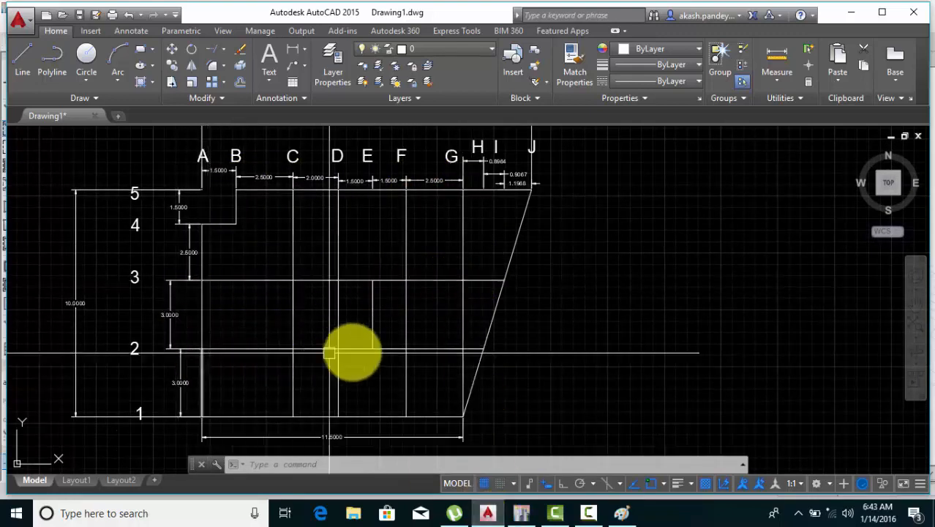
pyautogui.click(524, 512)
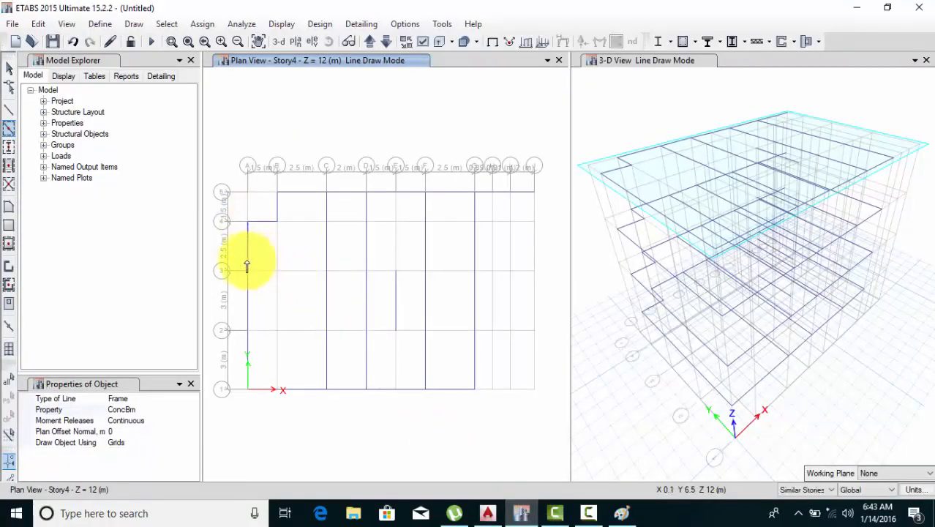
pyautogui.moveTo(238, 260); pyautogui.dragTo(455, 285)
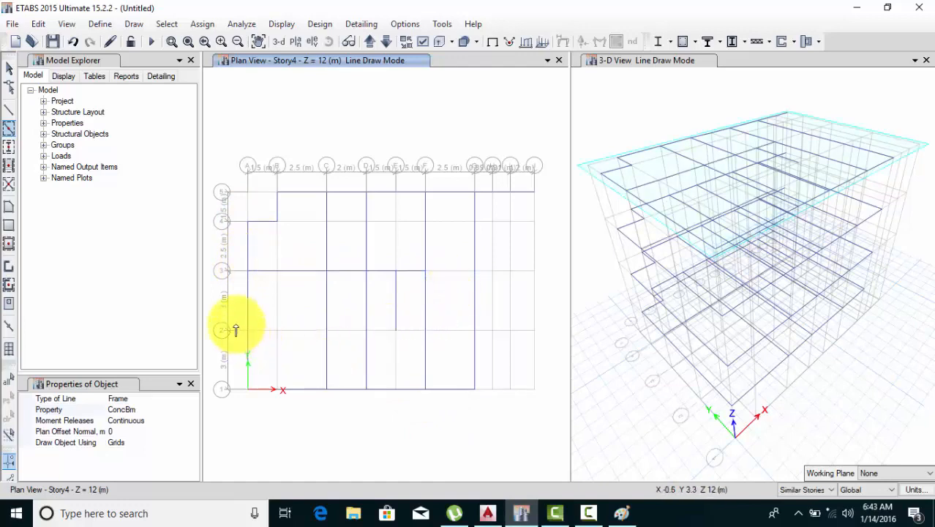
pyautogui.moveTo(235, 325)
pyautogui.mouseDown()
pyautogui.moveTo(343, 348)
pyautogui.moveTo(451, 351)
pyautogui.mouseUp()
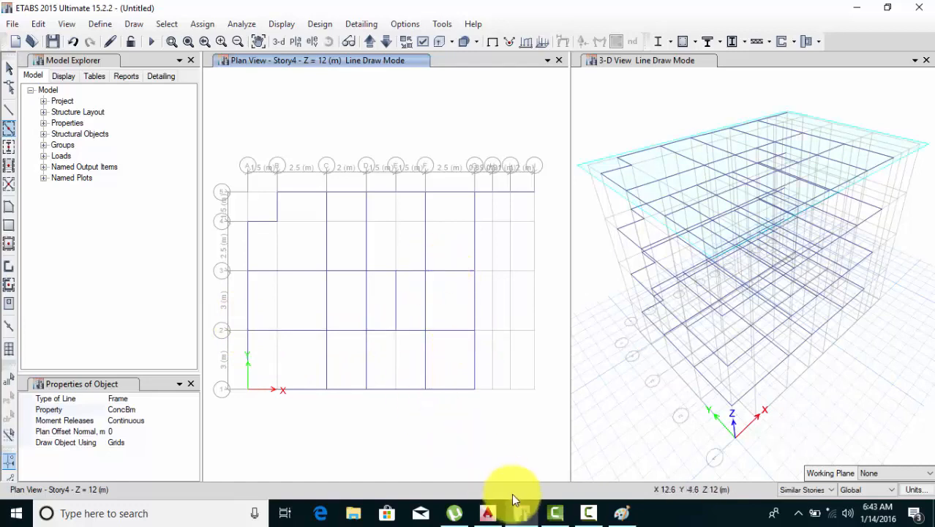
# Check the slanted edge in the AutoCAD plan and draw the ETABS ConcBm beam from grid point G-1 to J-5
pyautogui.click(486, 513)
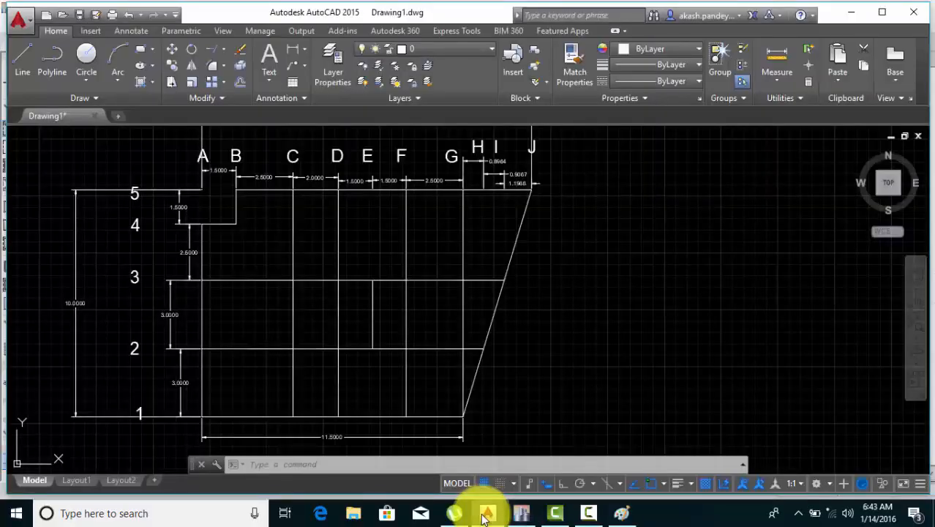
pyautogui.moveTo(472, 371); pyautogui.dragTo(395, 362, button='middle')
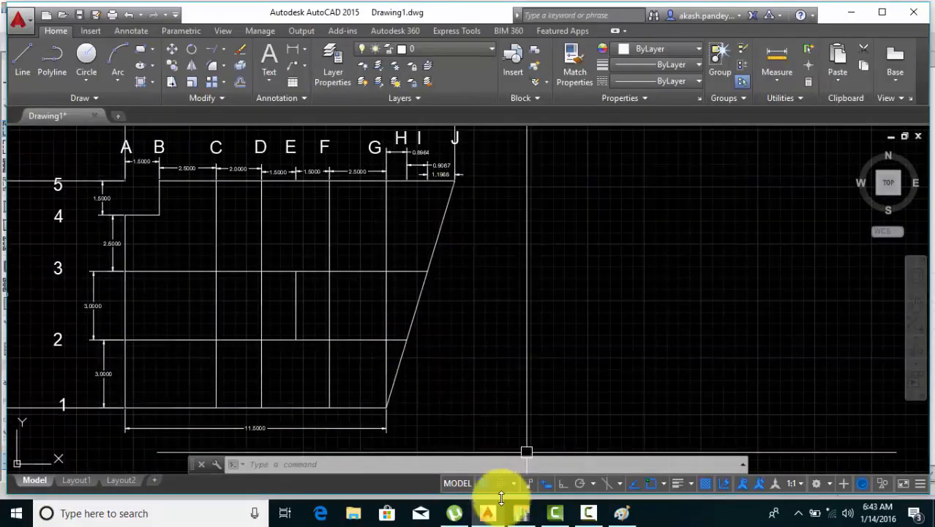
pyautogui.click(521, 513)
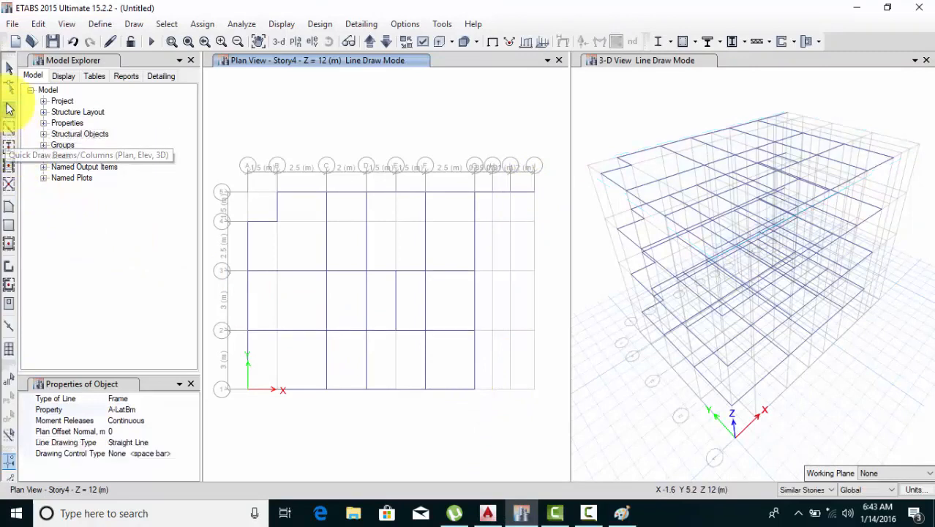
pyautogui.click(179, 410)
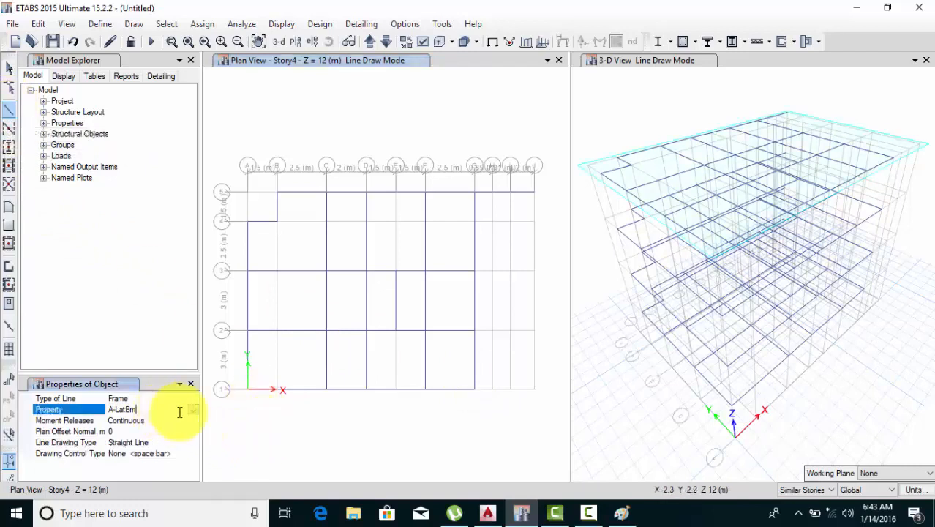
pyautogui.click(193, 409)
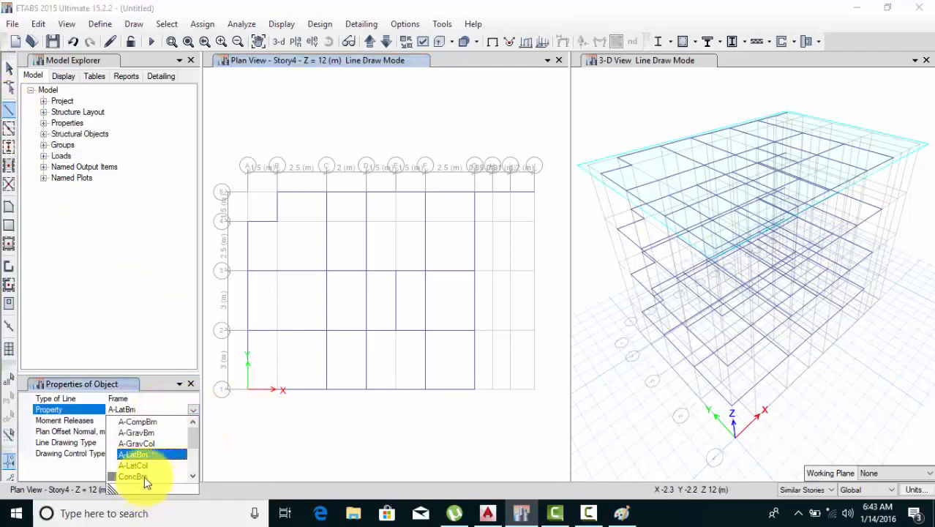
pyautogui.scroll(-2, 146, 481)
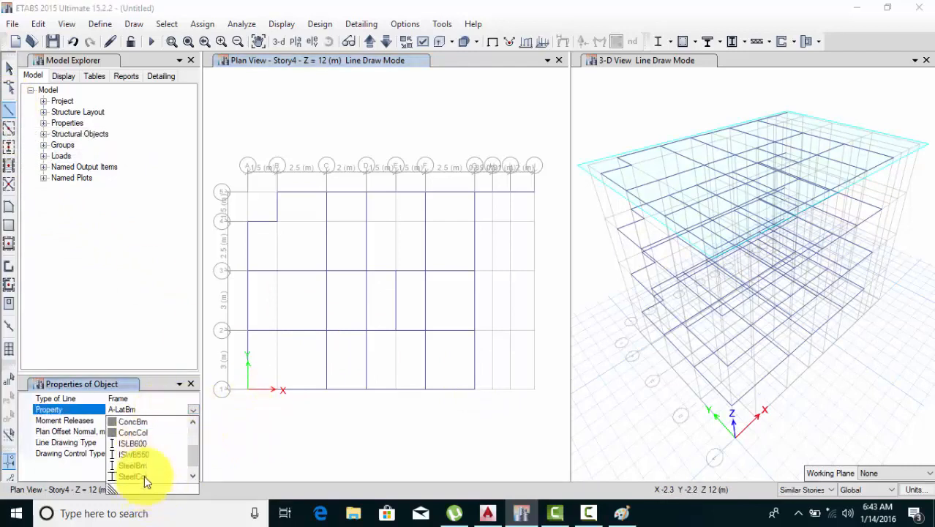
pyautogui.click(150, 422)
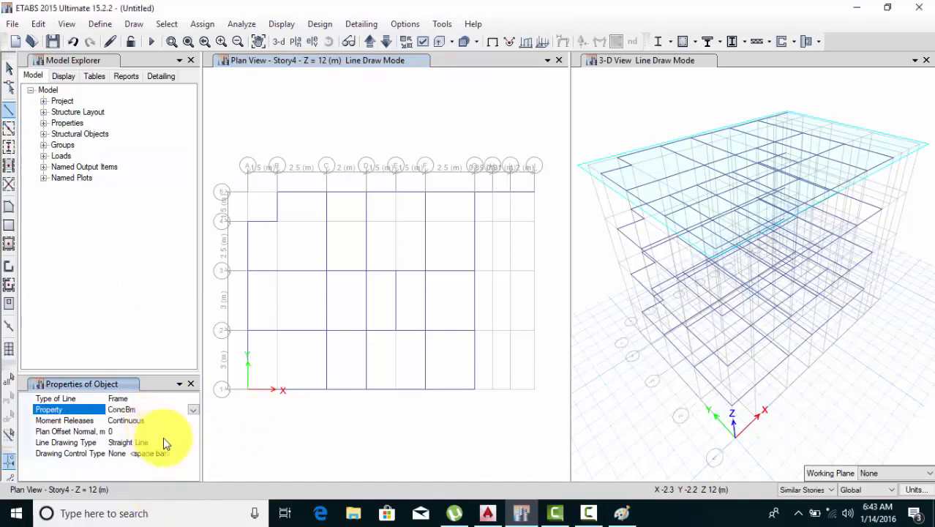
pyautogui.click(474, 392)
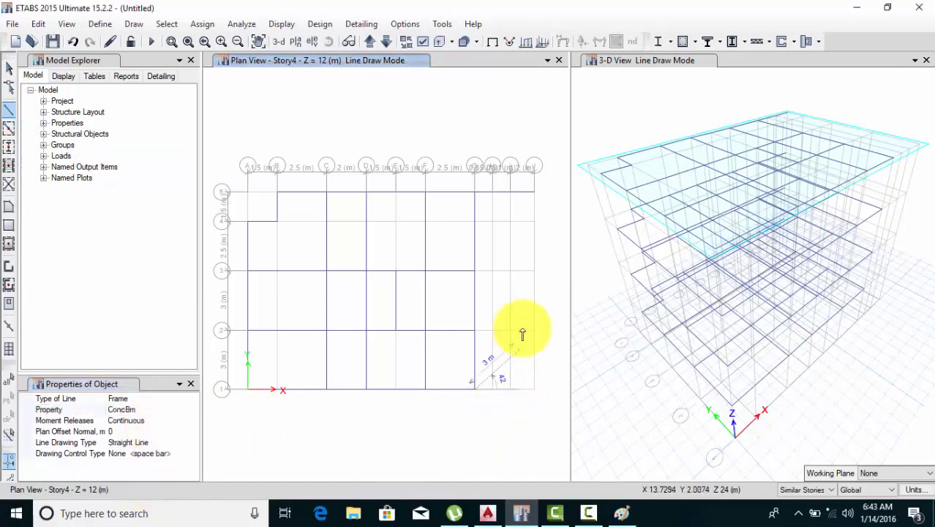
pyautogui.click(534, 192)
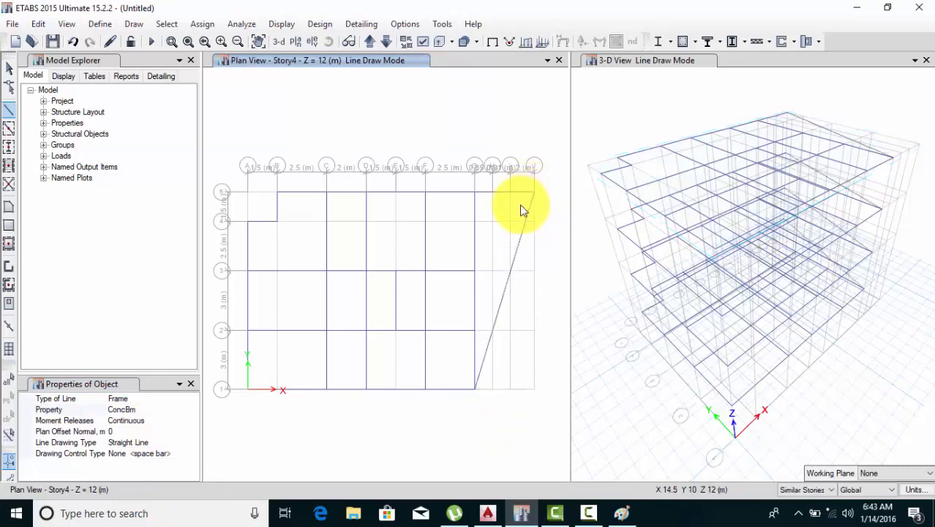
pyautogui.click(9, 67)
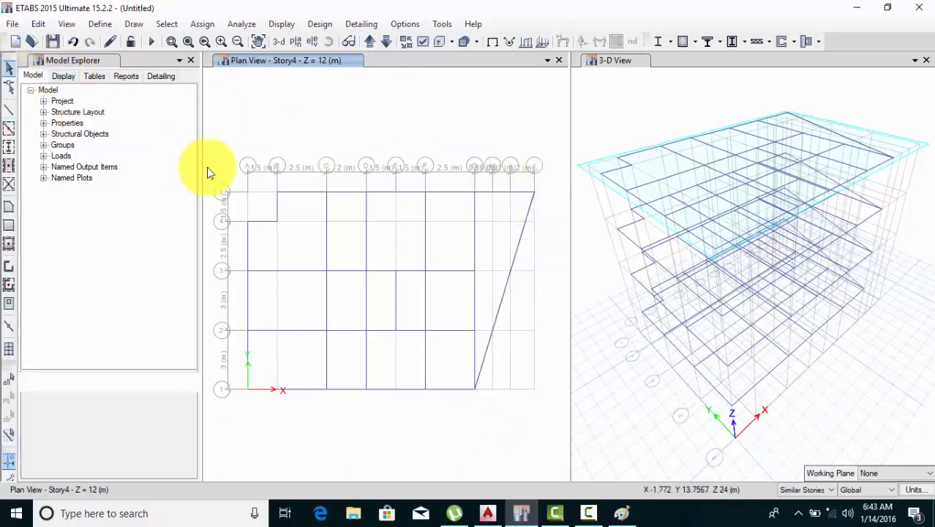
# Extend the beams to the slanted edge by drawing ConcBm beams on grid 3 from G to I and on grid 2 from G to H
pyautogui.click(9, 110)
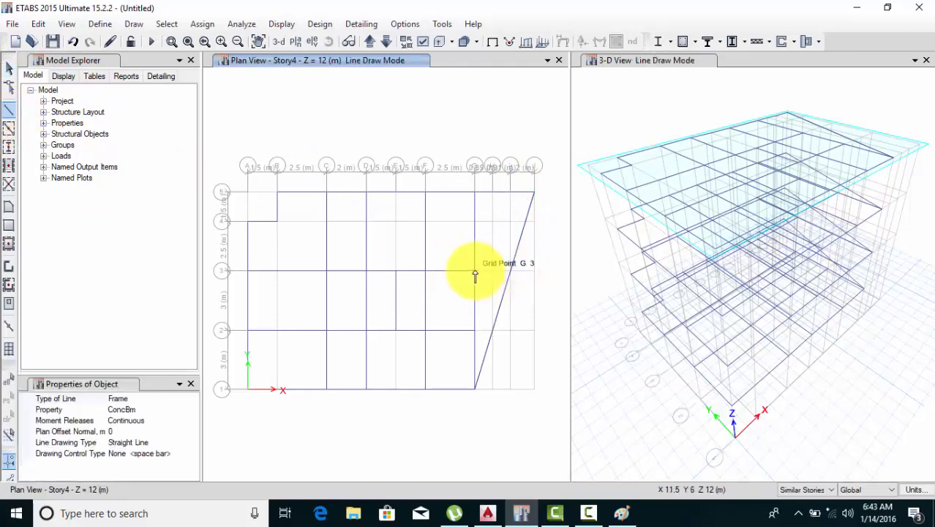
pyautogui.click(475, 270)
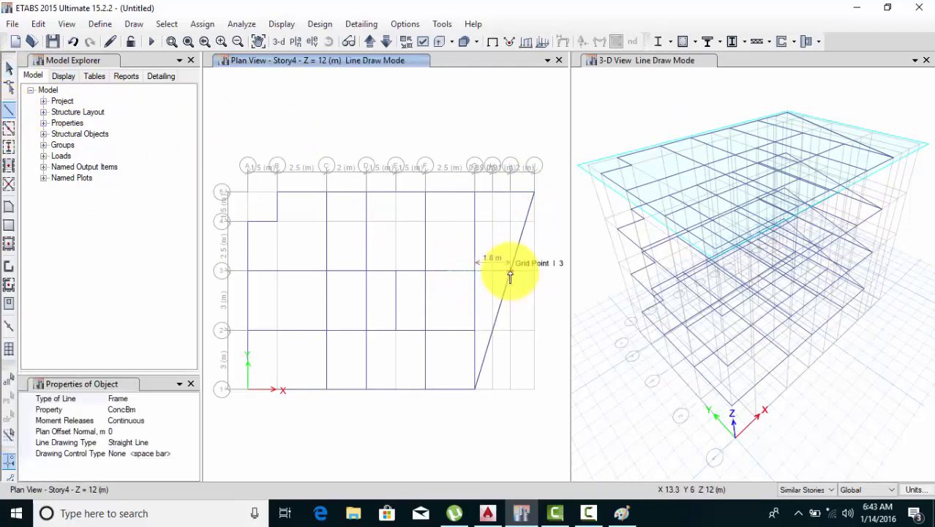
pyautogui.click(510, 273)
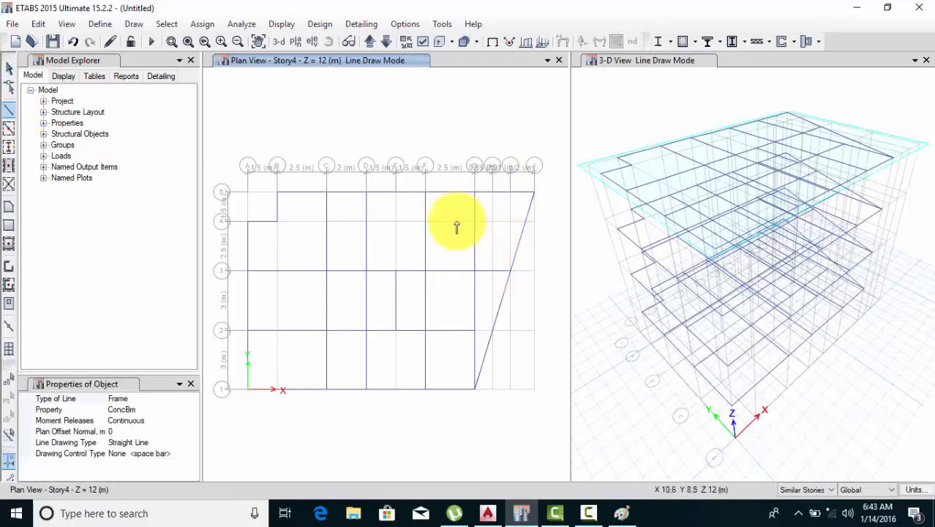
pyautogui.click(493, 330)
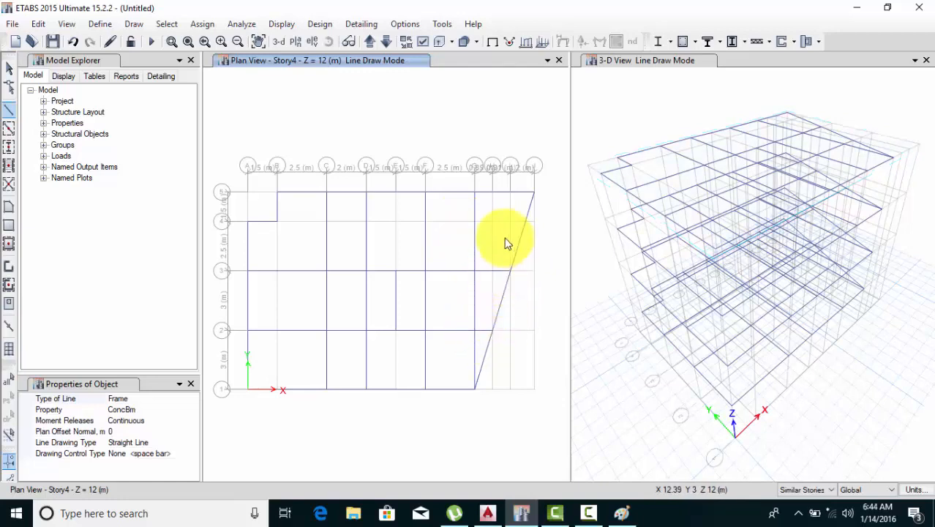
pyautogui.press('Escape')
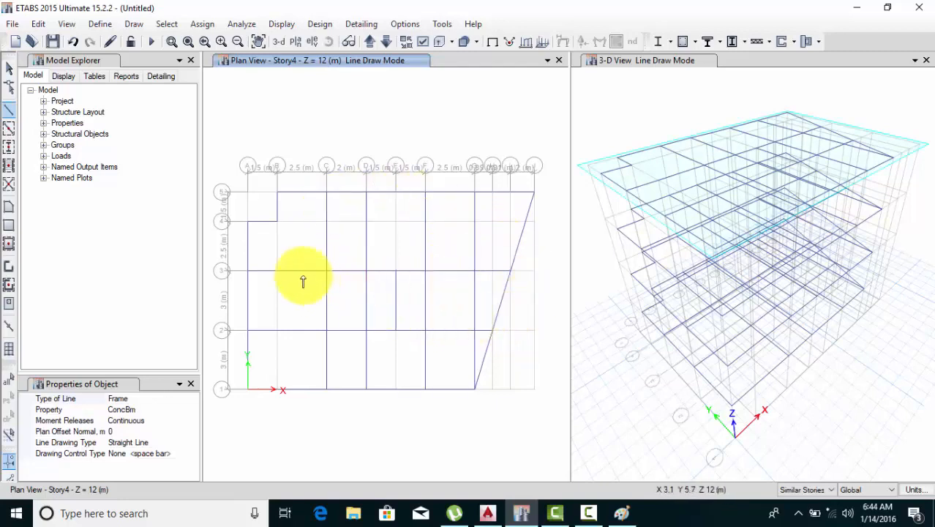
pyautogui.click(8, 70)
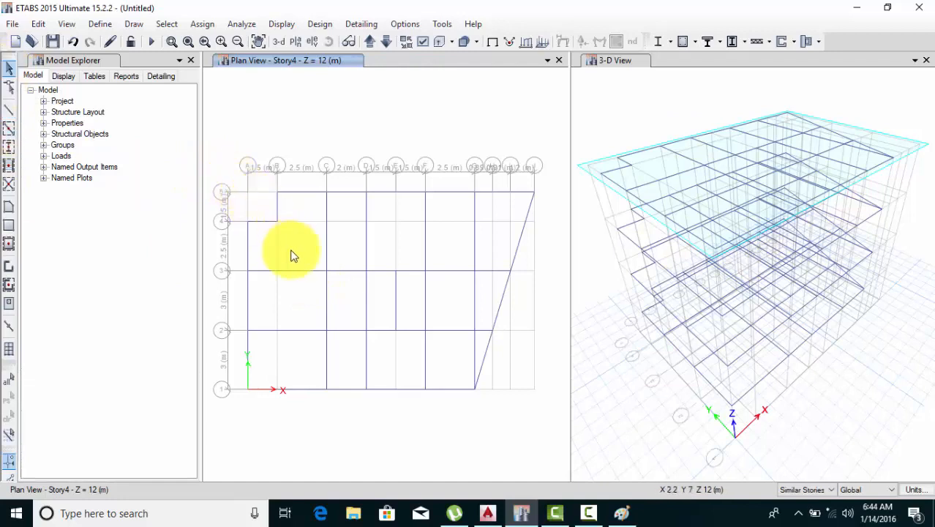
# Place ConcCol columns along grid 5 at grids B, C, D, F and G
pyautogui.click(8, 150)
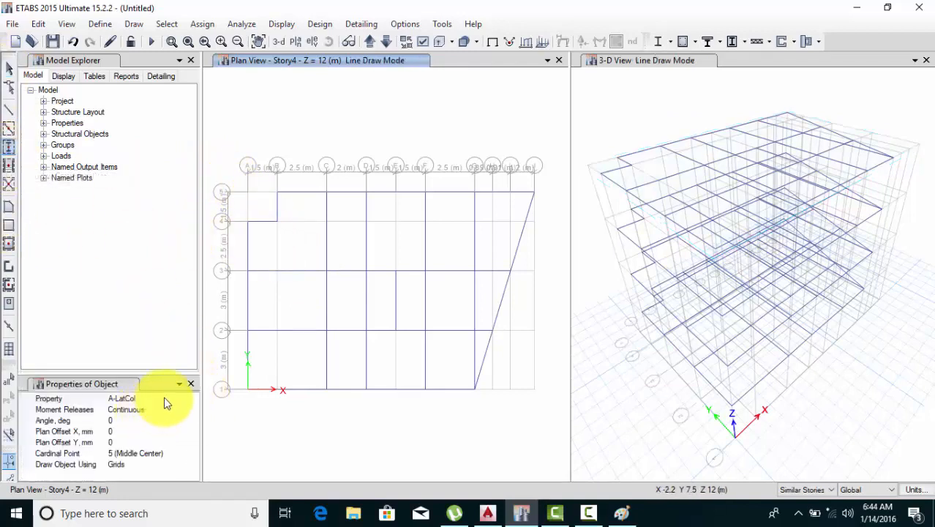
pyautogui.click(193, 398)
pyautogui.click(194, 398)
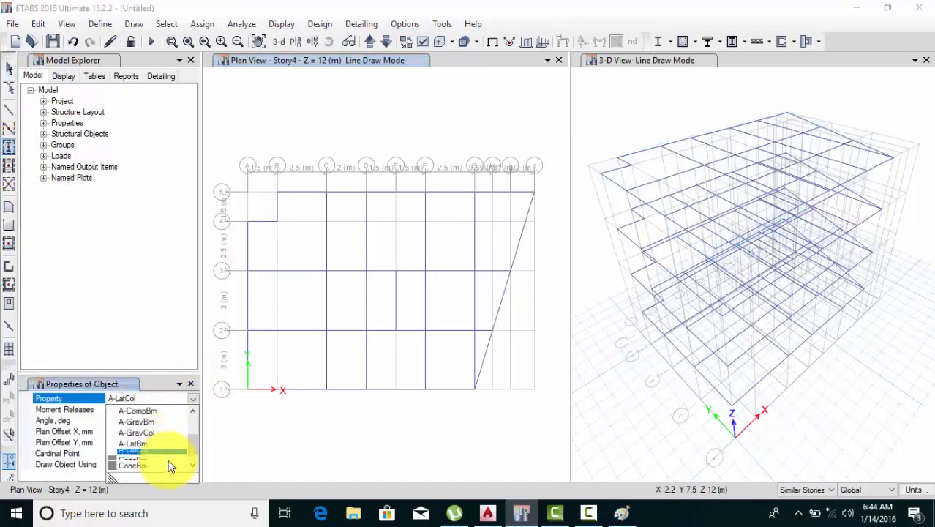
pyautogui.click(155, 422)
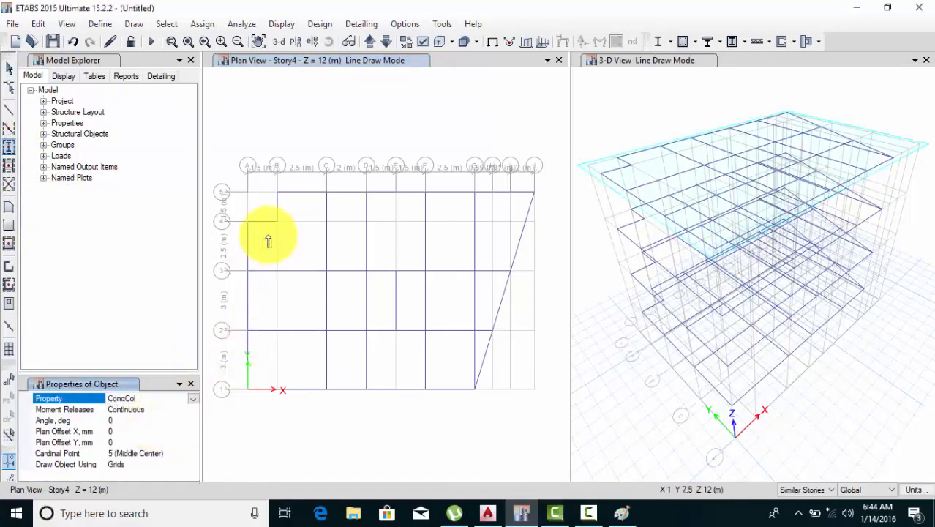
pyautogui.click(277, 192)
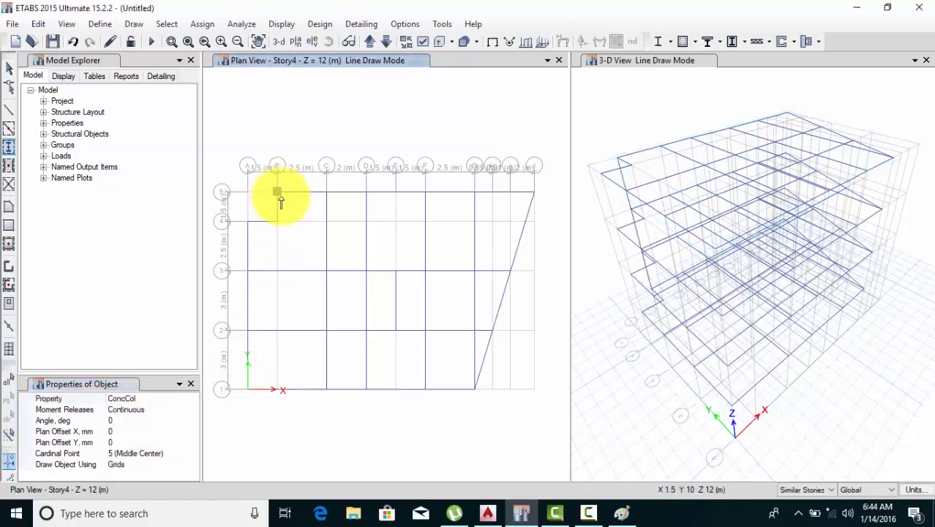
pyautogui.click(326, 193)
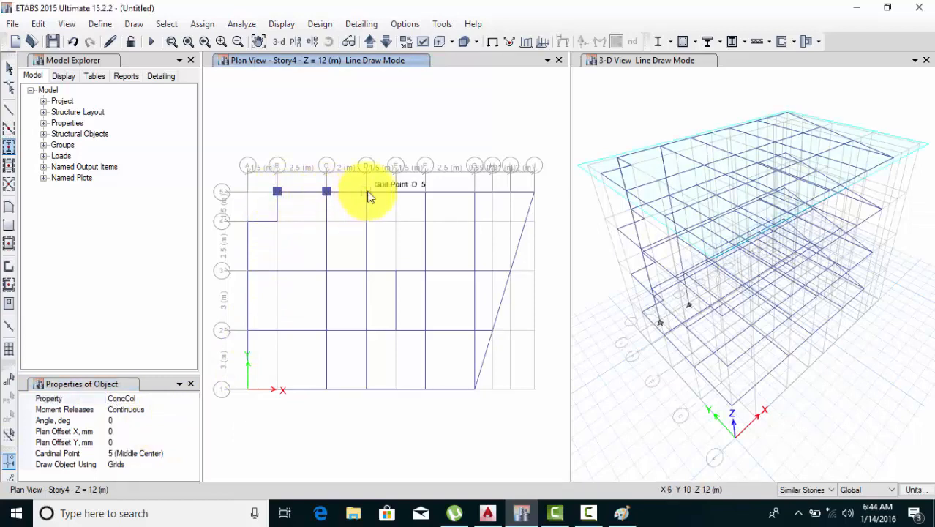
pyautogui.click(366, 193)
pyautogui.click(425, 193)
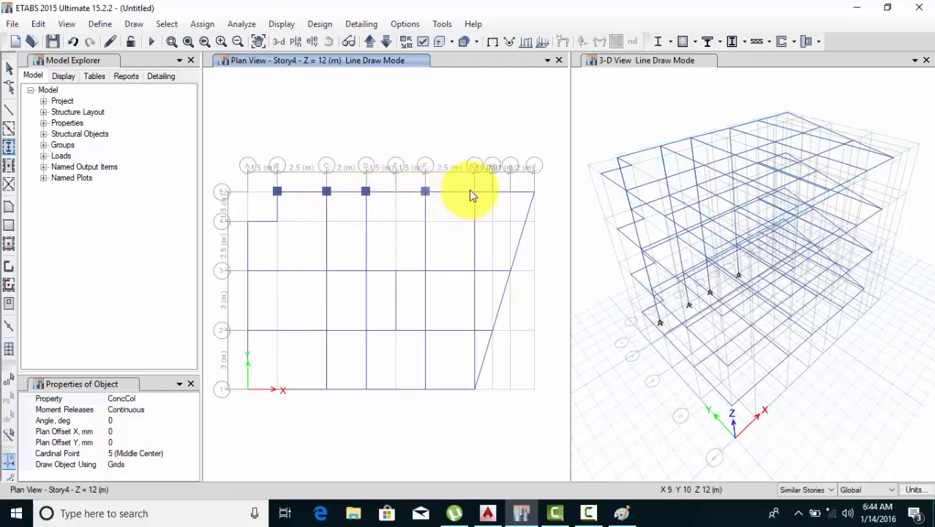
pyautogui.click(474, 192)
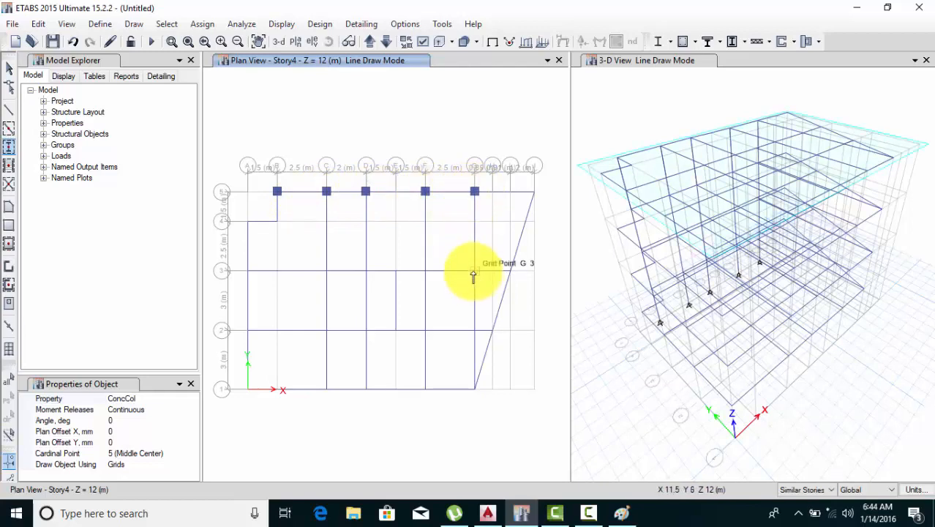
# Place ConcCol columns on grid 3 at G, F and D, and on grid 2 at D and F
pyautogui.click(475, 273)
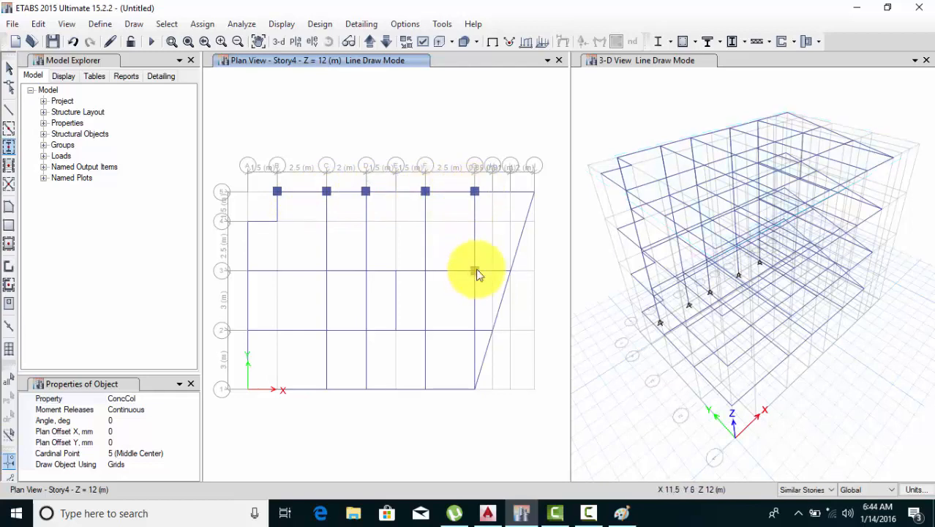
pyautogui.click(425, 270)
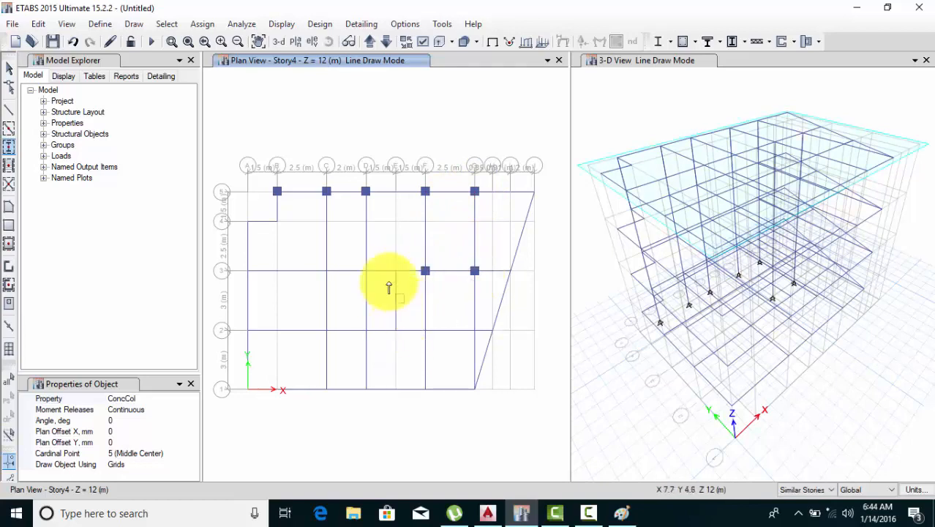
pyautogui.click(366, 272)
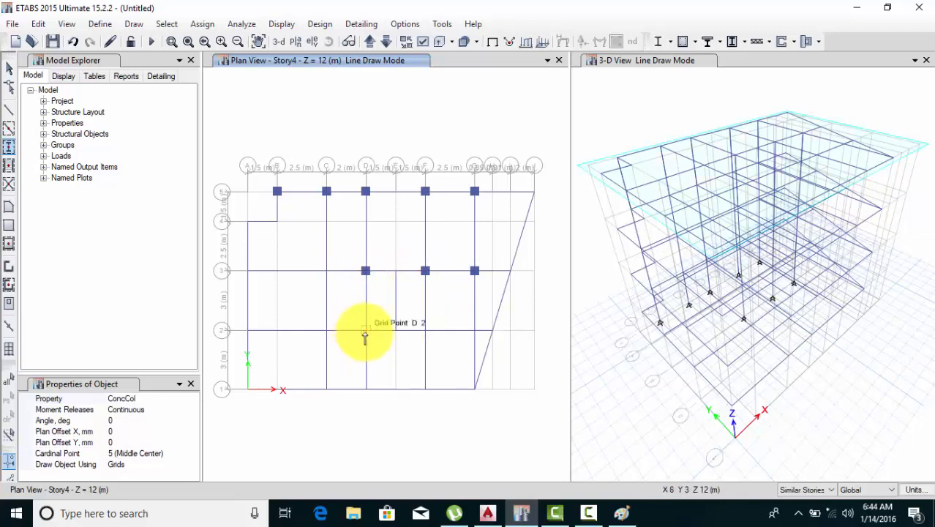
pyautogui.click(366, 331)
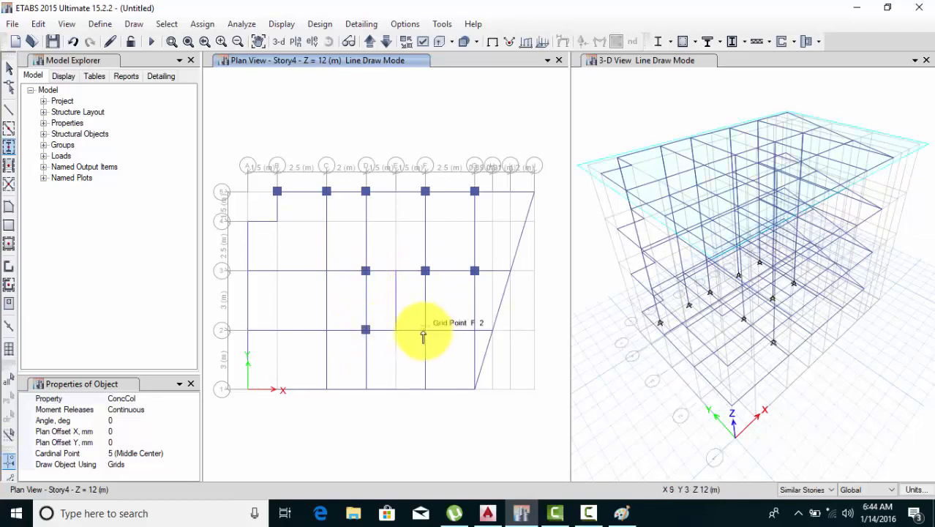
pyautogui.click(424, 330)
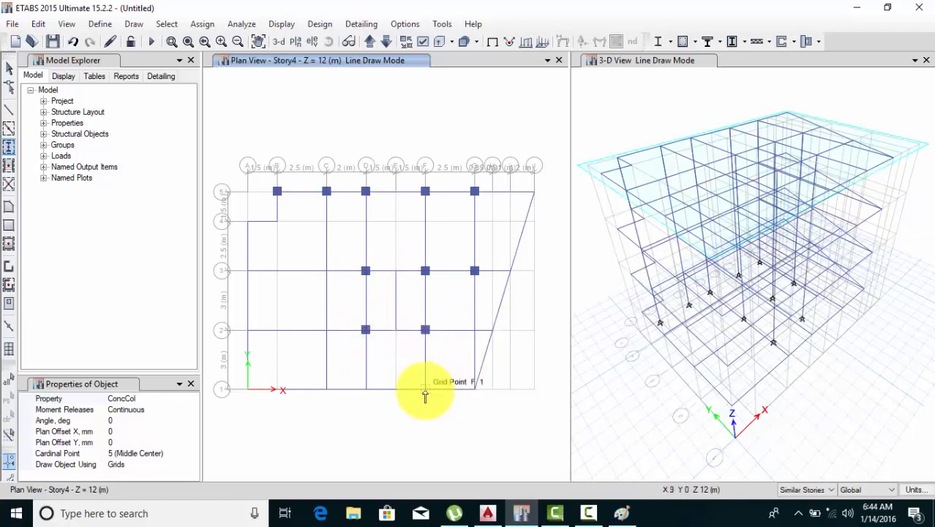
# Place ConcCol columns on grid 1 at F, D and C, and on grid C at 2 and 3
pyautogui.click(426, 389)
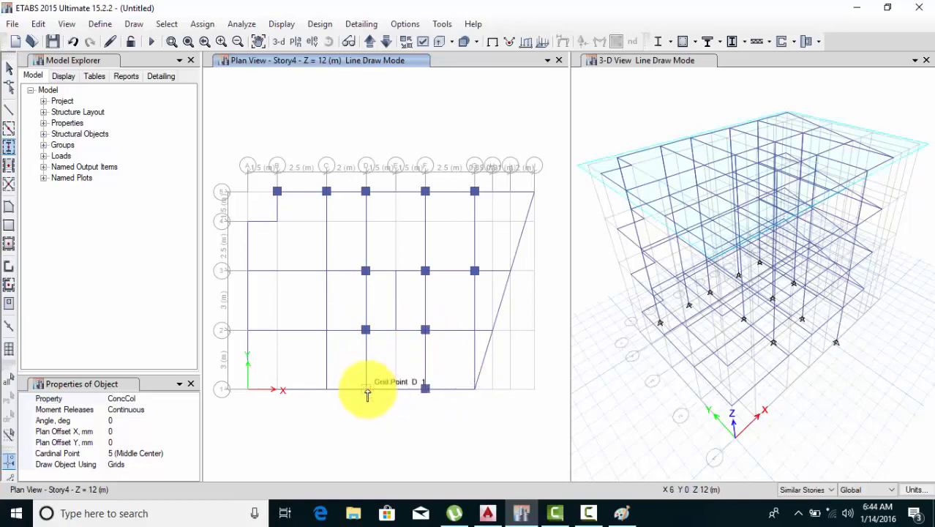
pyautogui.click(366, 388)
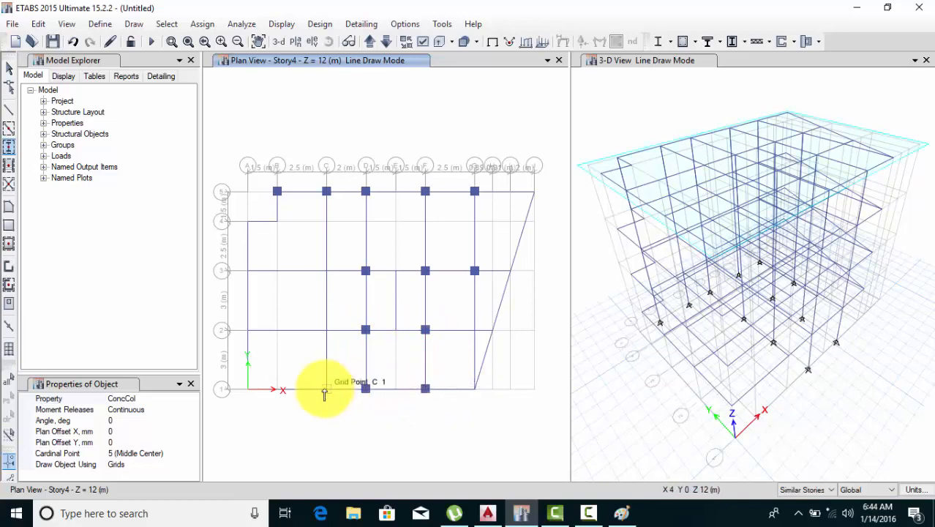
pyautogui.click(326, 330)
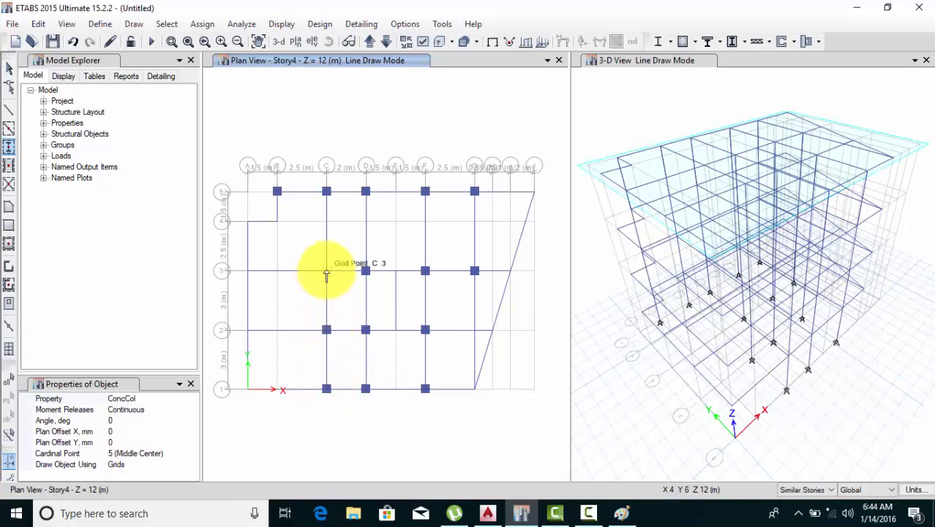
pyautogui.click(326, 272)
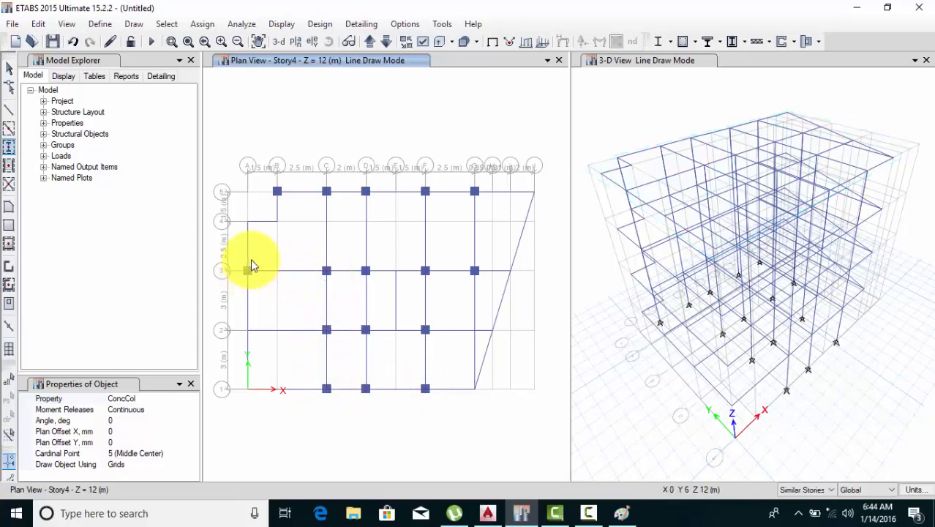
# Place ConcCol columns along grid A at grids 3, 4, 2 and 1
pyautogui.click(250, 268)
pyautogui.click(247, 223)
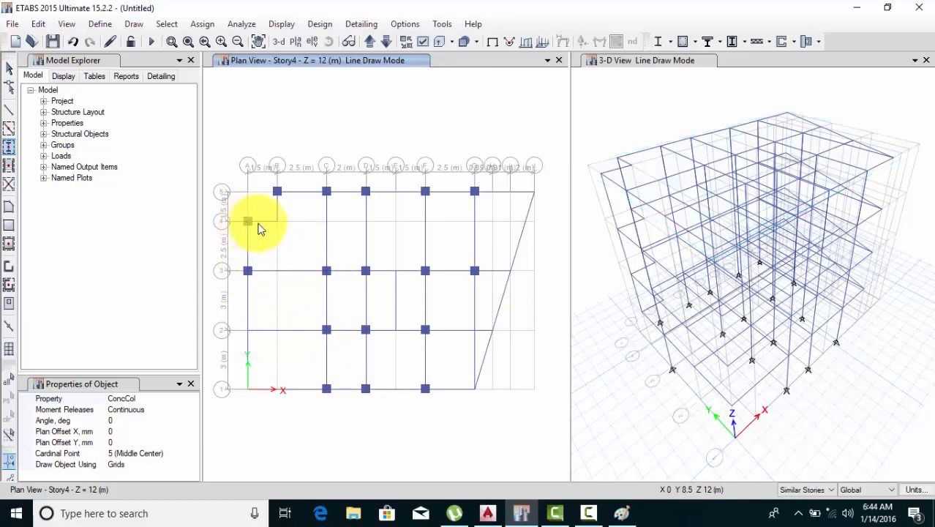
pyautogui.click(248, 331)
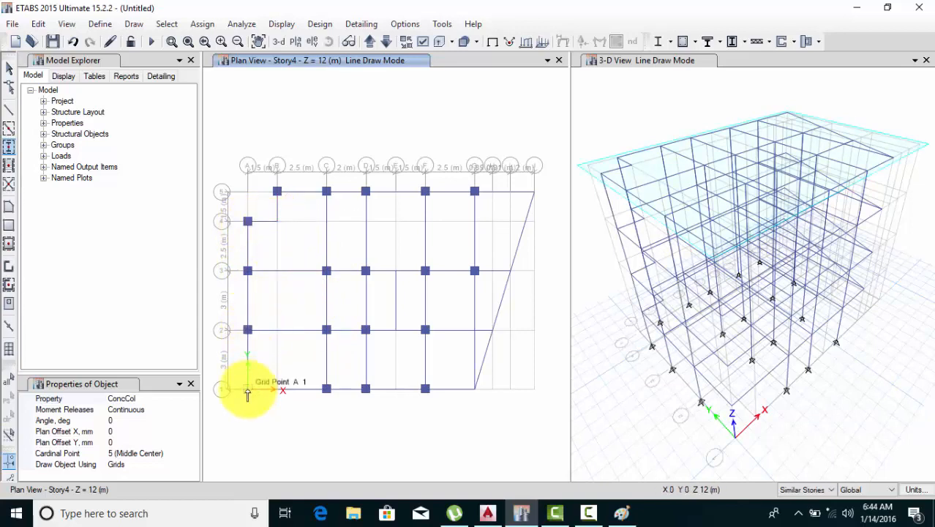
pyautogui.click(247, 390)
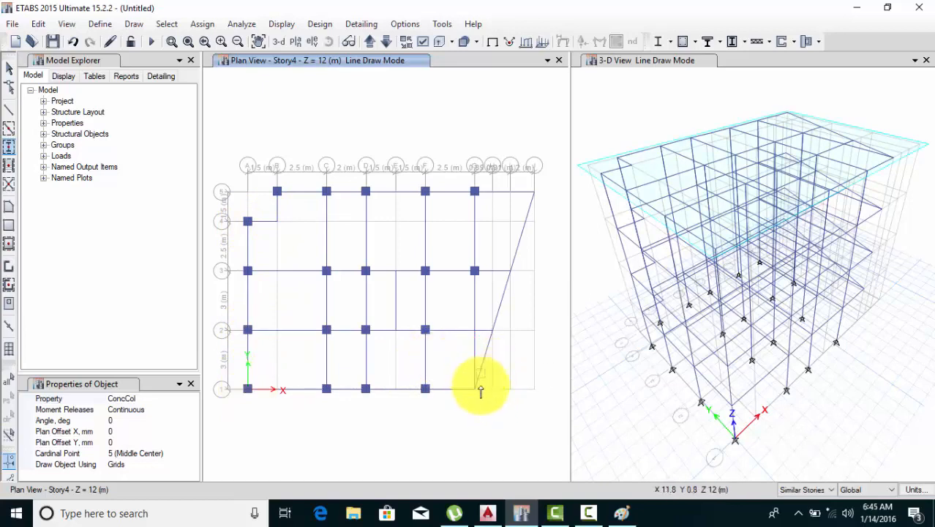
# Measure the inclined edge beam's angle with a trial ConcBm line started from its grid 1 end
pyautogui.scroll(5, 479, 392)
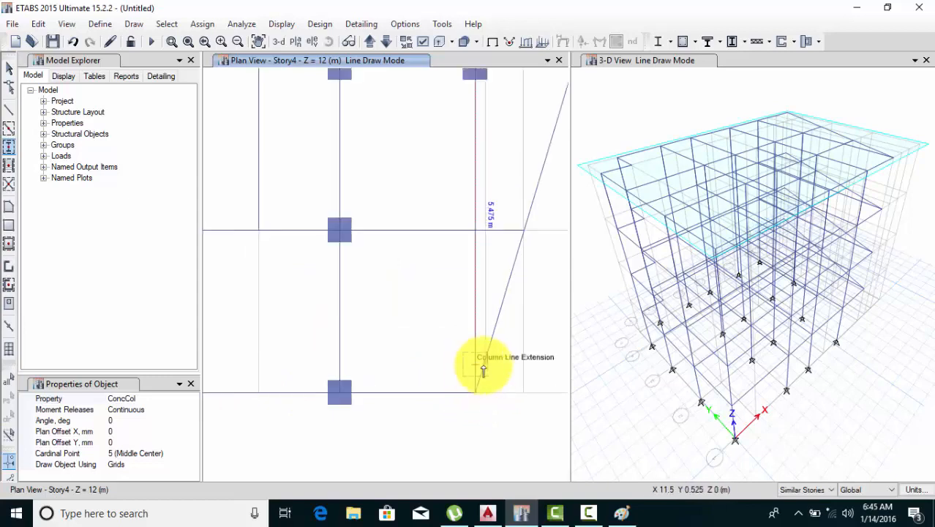
pyautogui.scroll(-3, 483, 369)
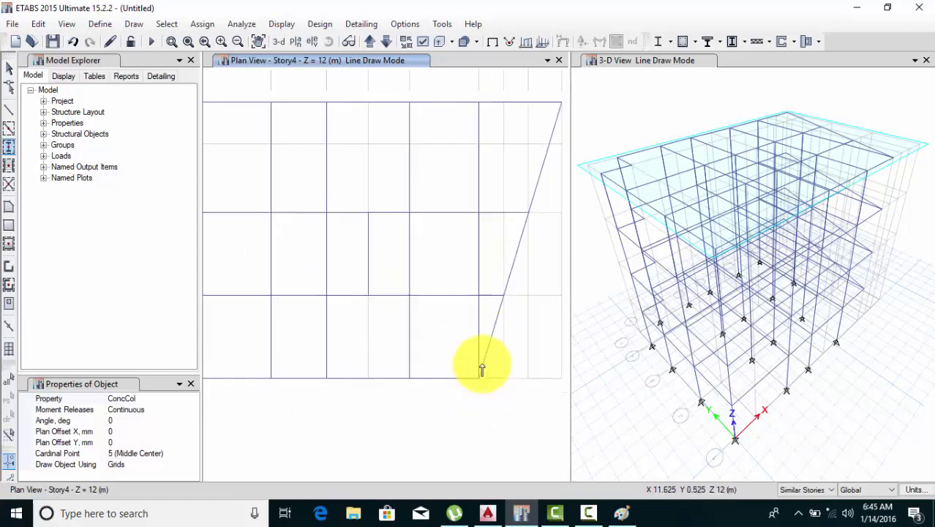
pyautogui.scroll(-2, 481, 367)
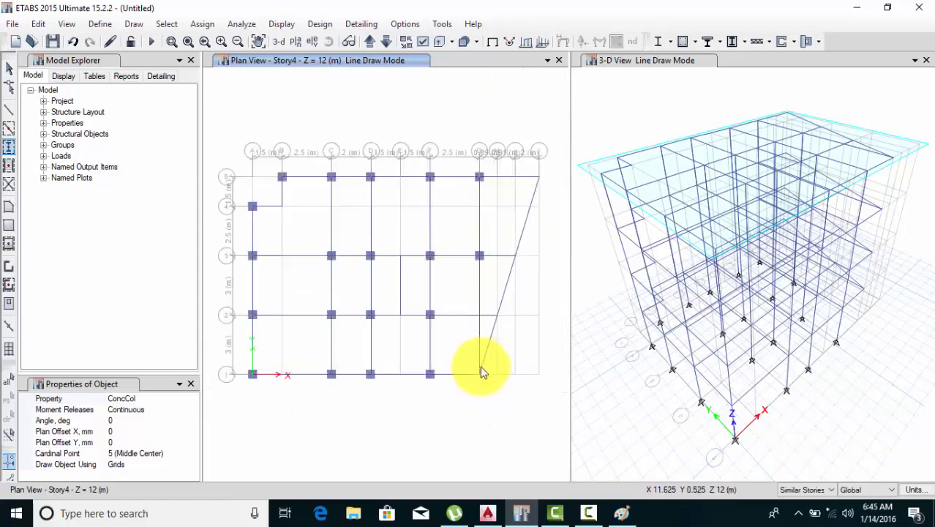
pyautogui.click(8, 111)
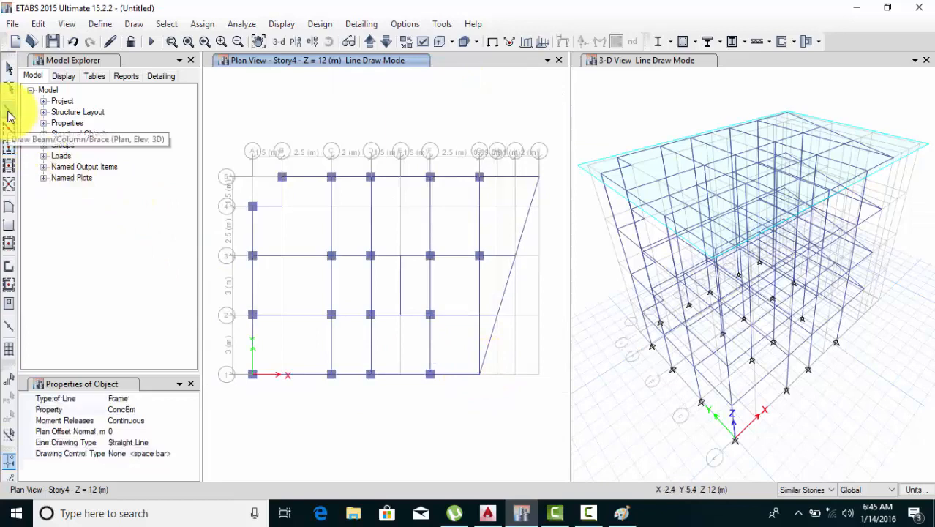
pyautogui.click(479, 375)
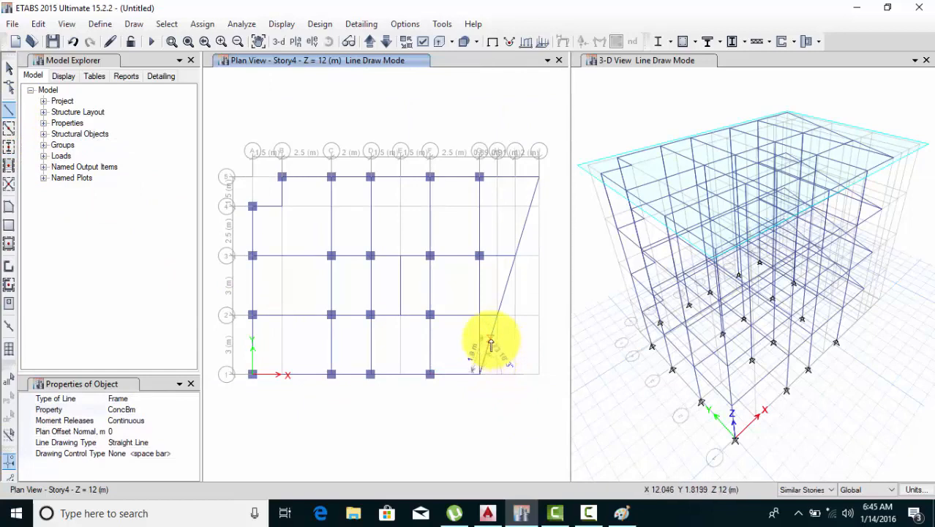
pyautogui.scroll(3, 490, 344)
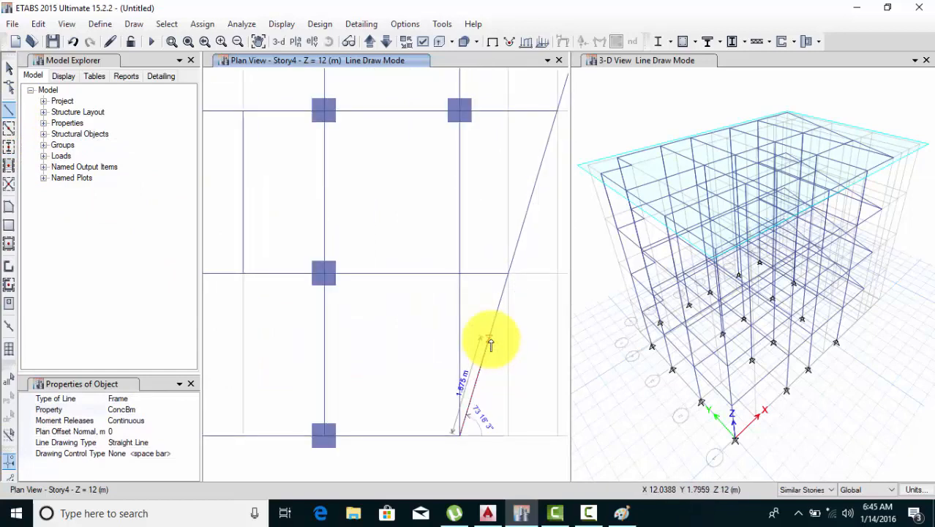
pyautogui.scroll(-5, 482, 342)
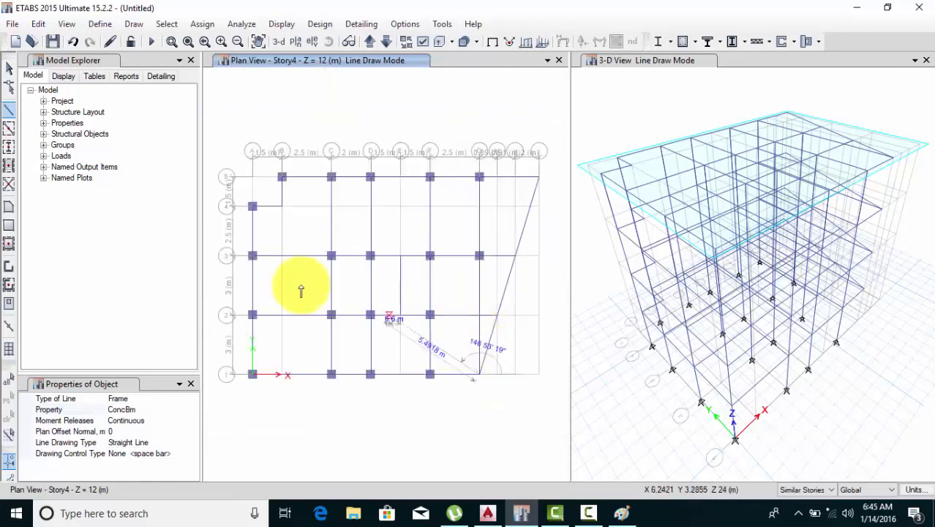
# Place ConcCol columns rotated 73 degrees along the inclined edge beam at grids 1, 2, 3 and 5
pyautogui.click(9, 146)
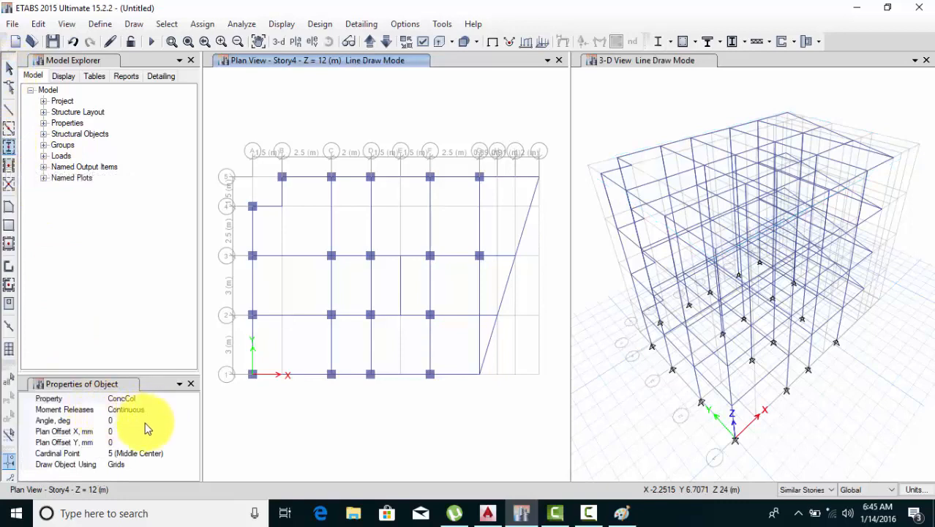
pyautogui.click(128, 424)
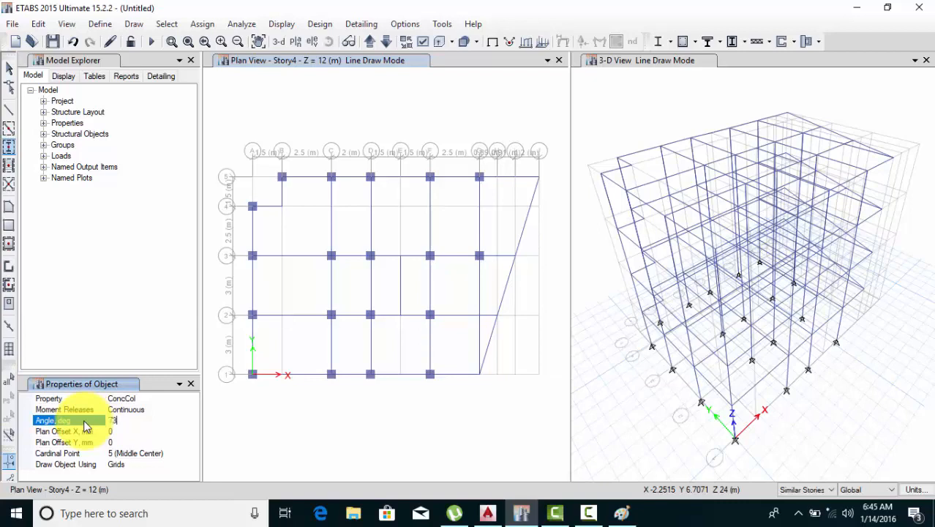
pyautogui.click(479, 375)
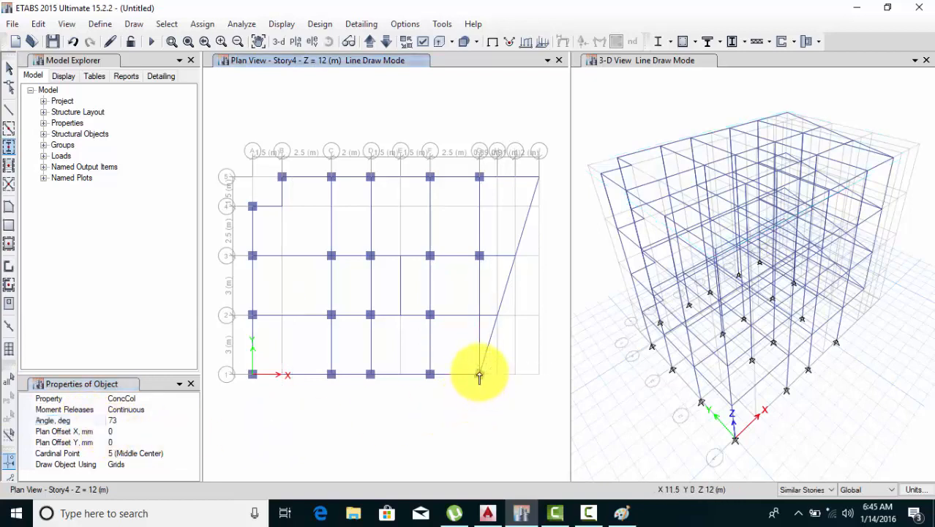
pyautogui.click(497, 317)
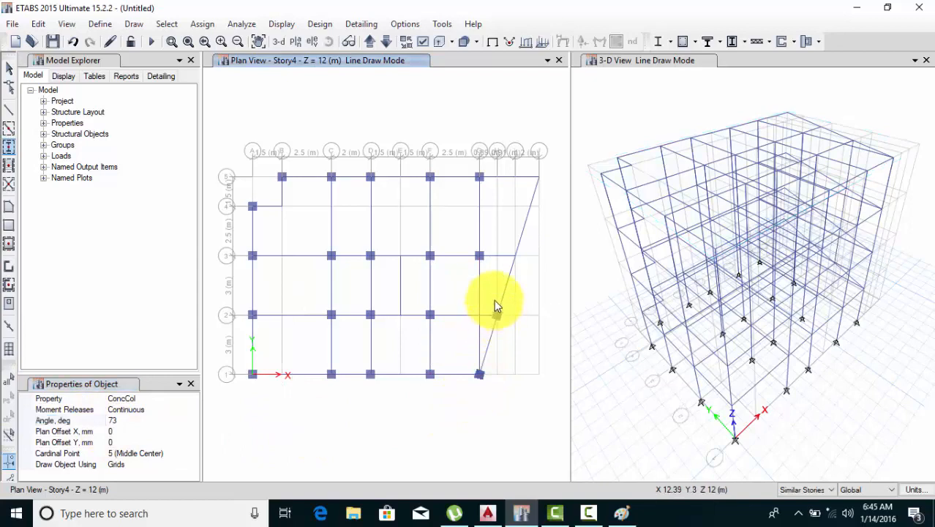
pyautogui.click(515, 256)
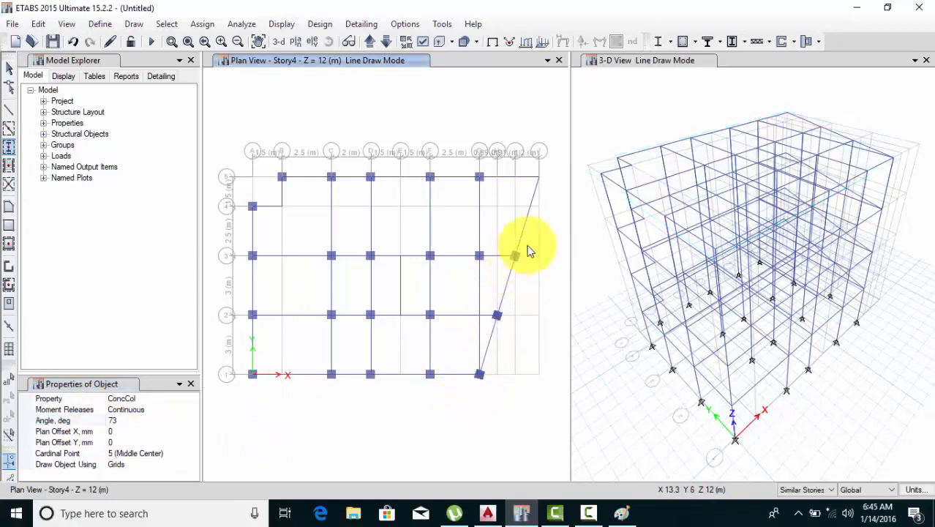
pyautogui.click(538, 178)
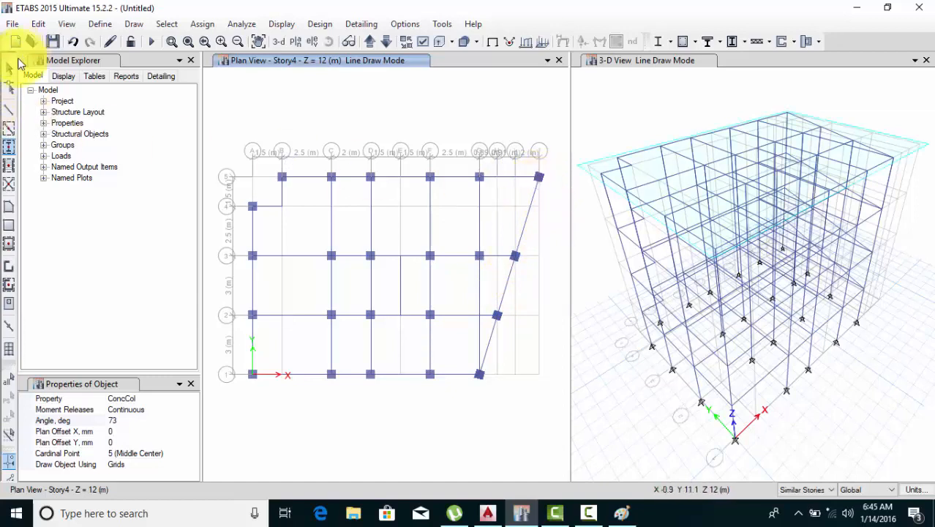
pyautogui.click(8, 68)
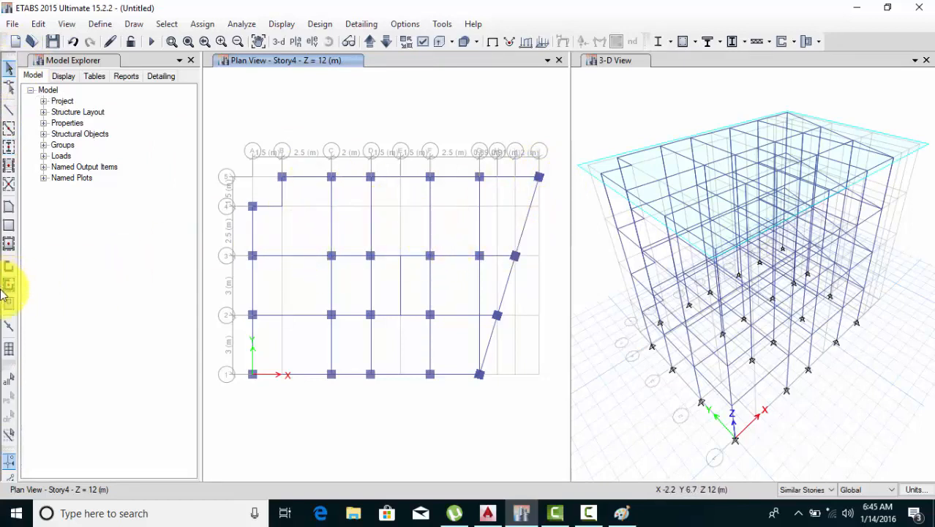
# Draw a Slab1 floor over the notched corner panel between grids A and C, from grid 3 to grid 5
pyautogui.click(9, 244)
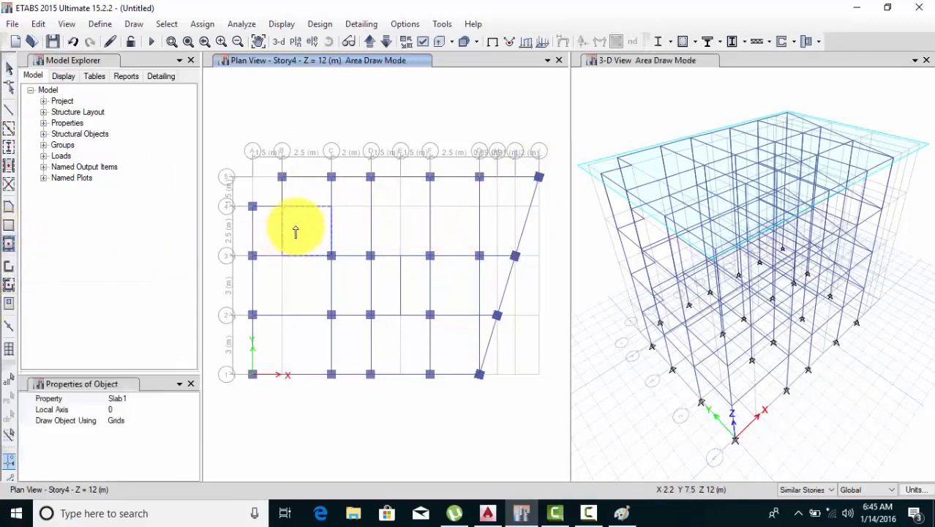
pyautogui.click(9, 210)
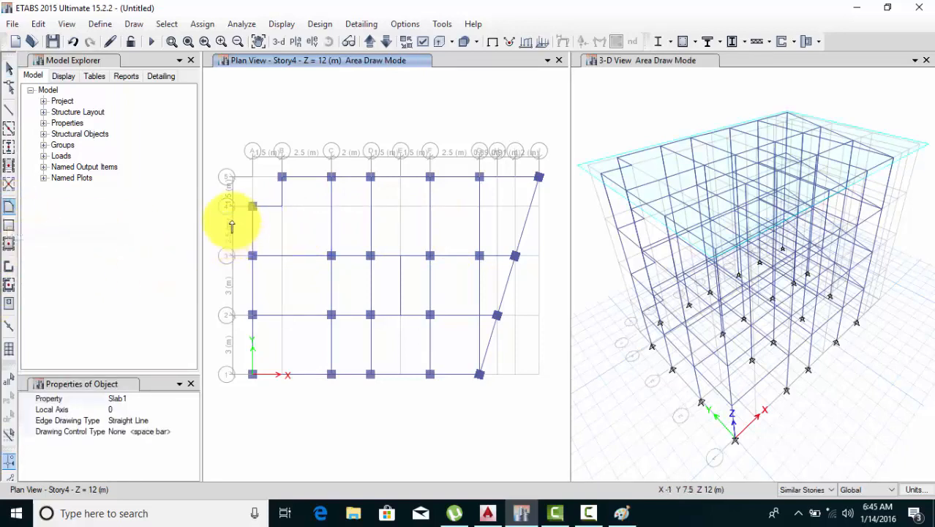
pyautogui.click(283, 178)
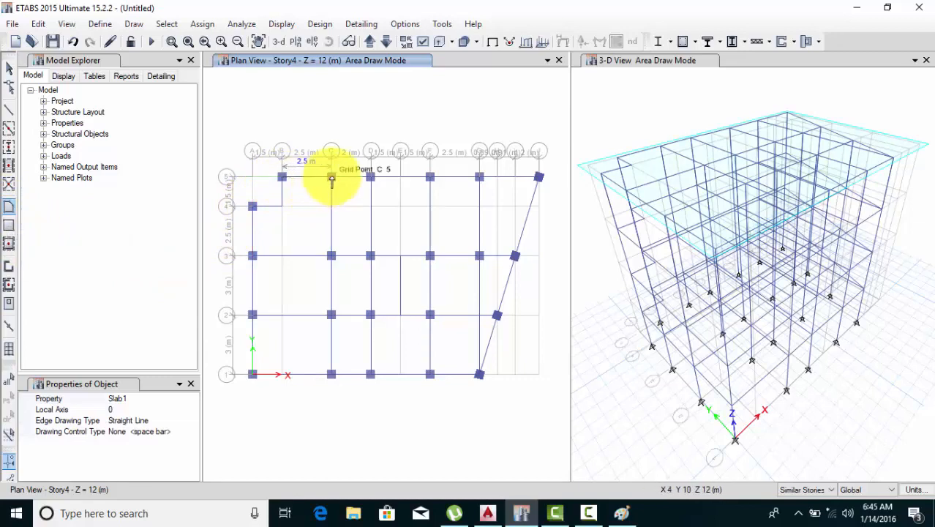
pyautogui.click(332, 178)
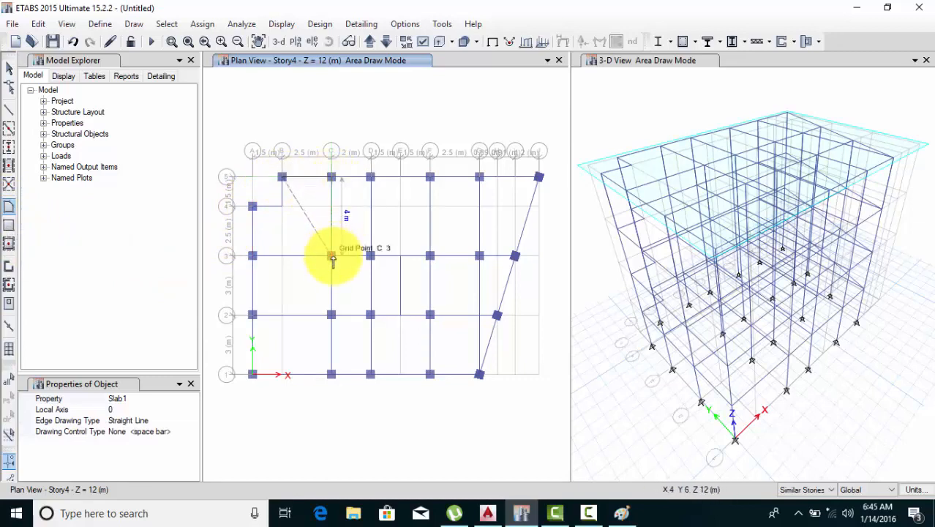
pyautogui.click(332, 256)
pyautogui.click(253, 255)
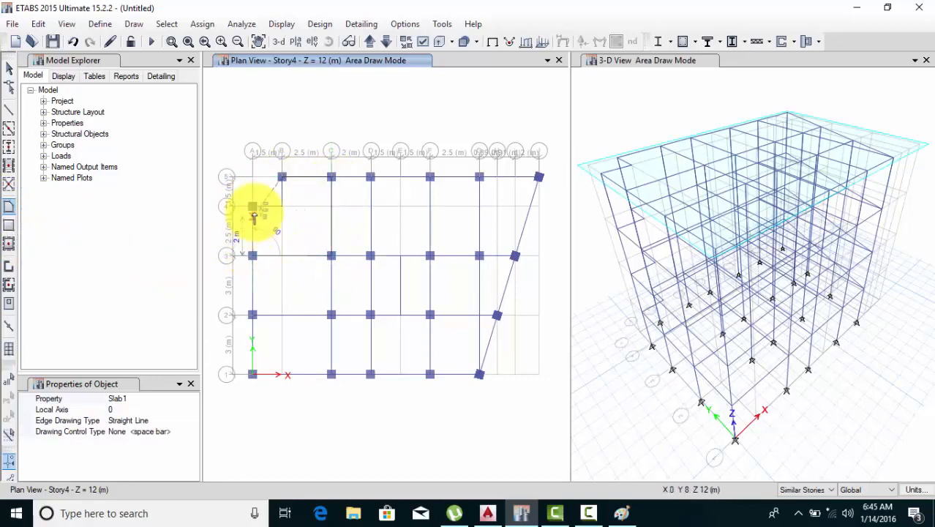
pyautogui.click(252, 207)
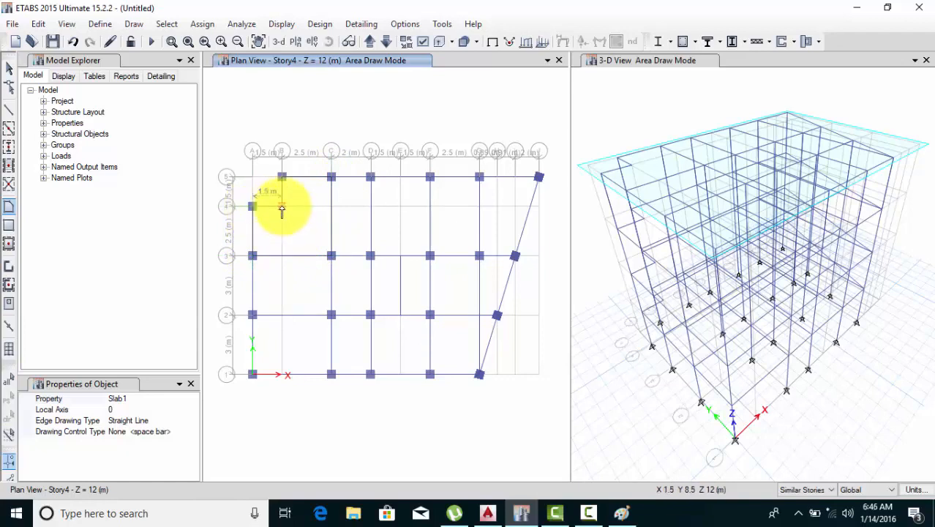
pyautogui.click(281, 207)
pyautogui.doubleClick(281, 177)
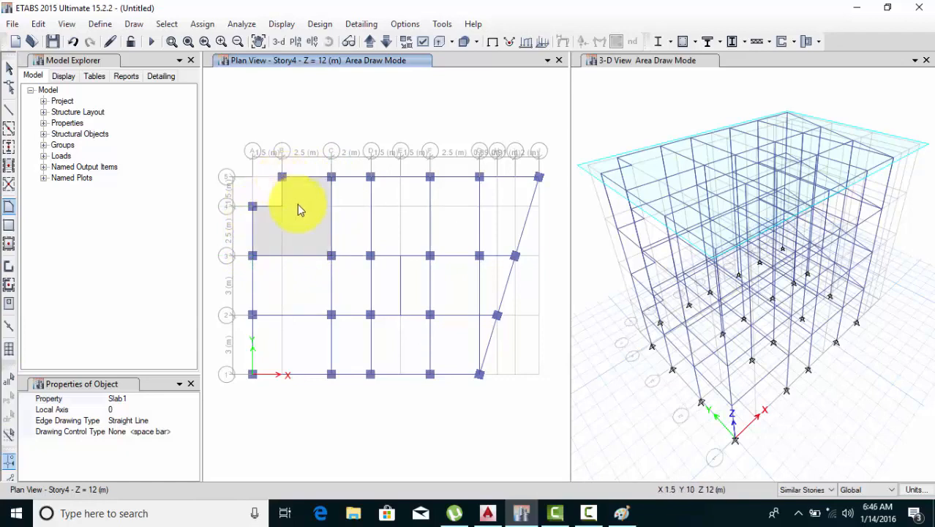
# Draw a Slab1 floor panel between grids C and D, from grid 3 to grid 5
pyautogui.moveTo(312, 231); pyautogui.dragTo(283, 266, button='middle')
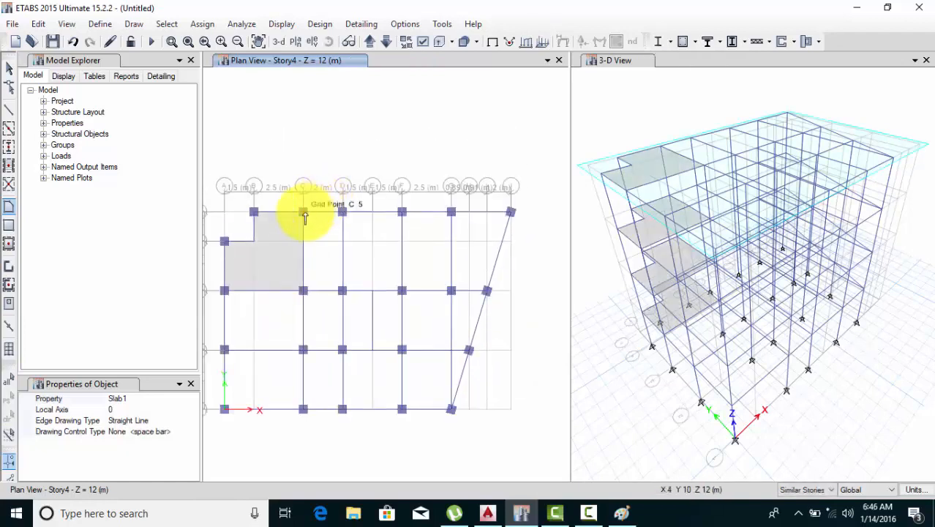
pyautogui.click(303, 214)
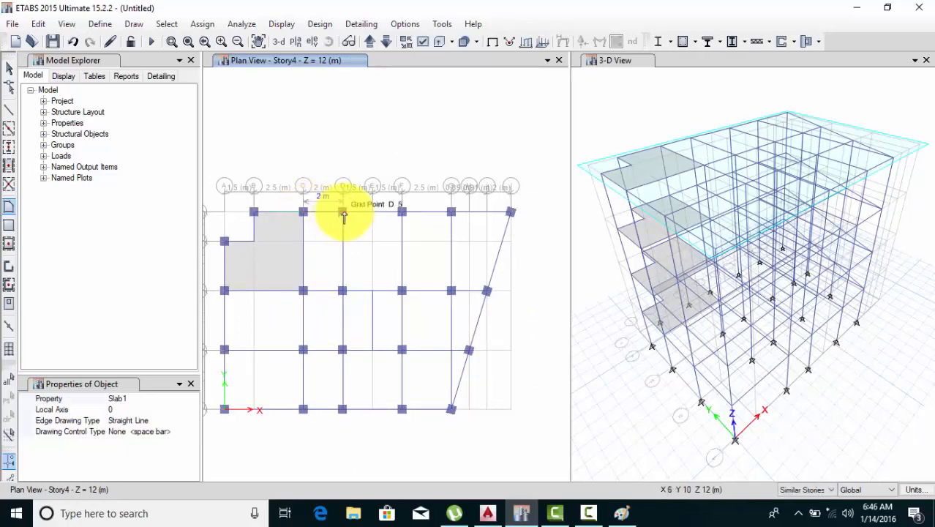
pyautogui.click(342, 214)
pyautogui.click(342, 290)
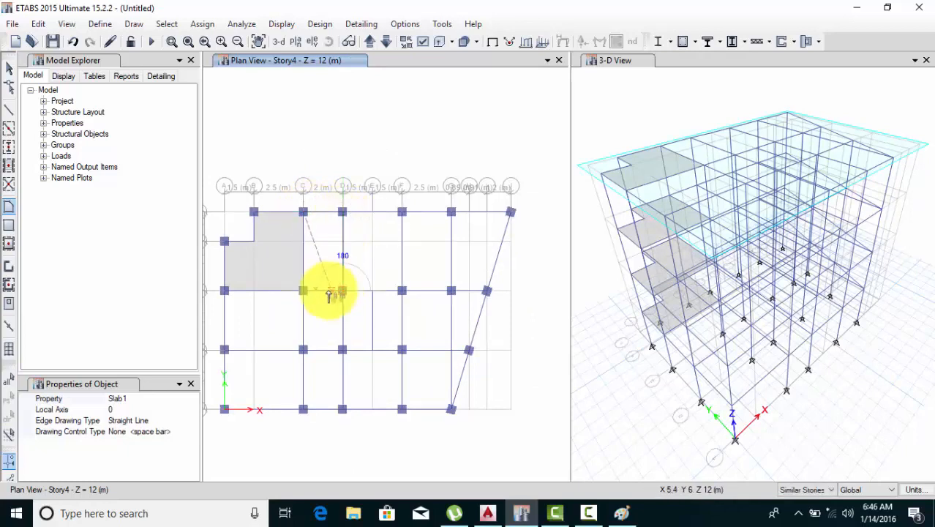
pyautogui.click(303, 292)
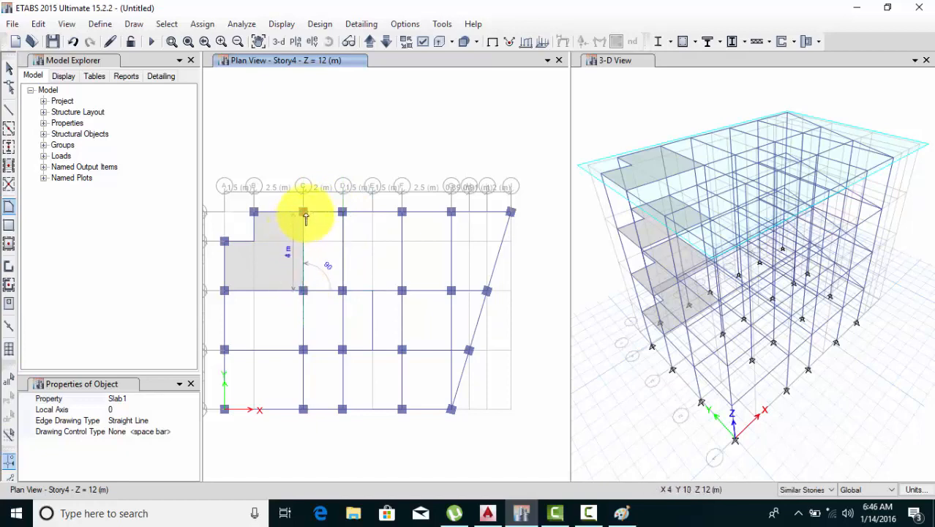
pyautogui.click(303, 214)
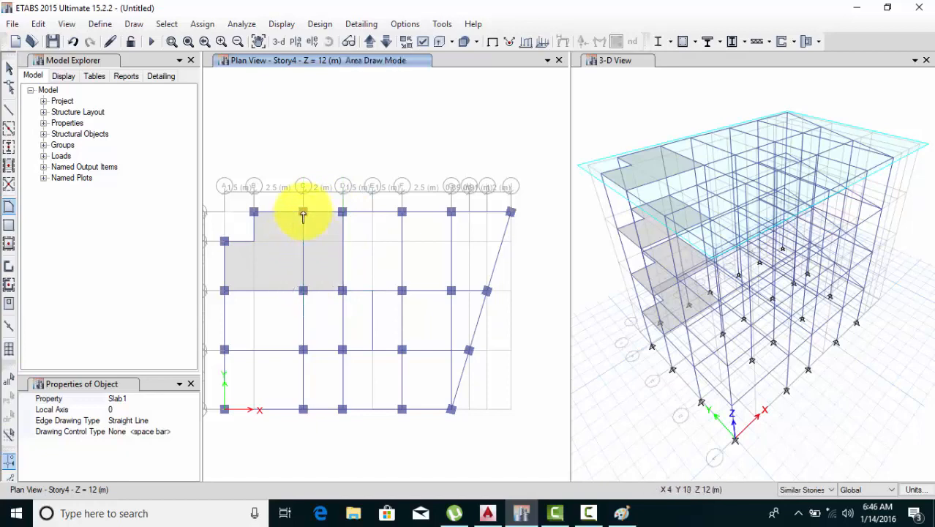
# Draw a Slab1 floor panel between grids D and F, from grid 3 to grid 5
pyautogui.click(342, 214)
pyautogui.click(402, 212)
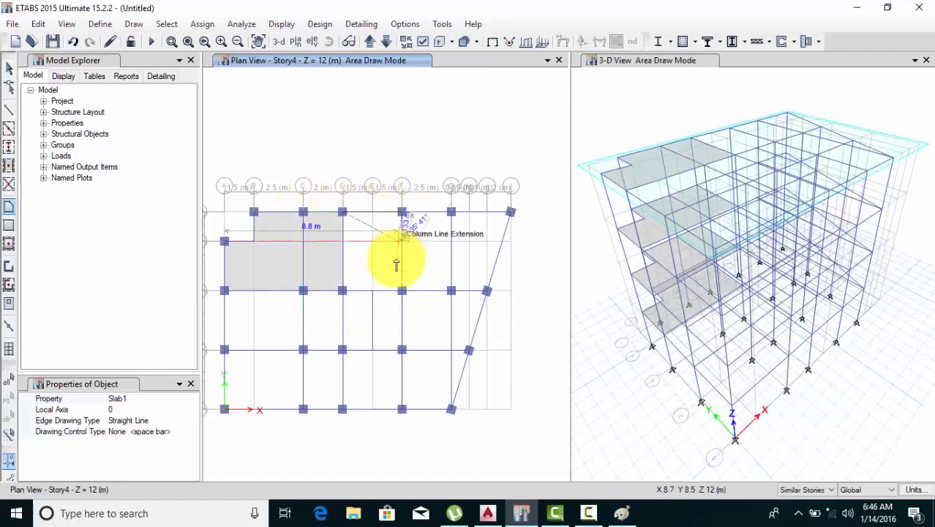
pyautogui.click(402, 291)
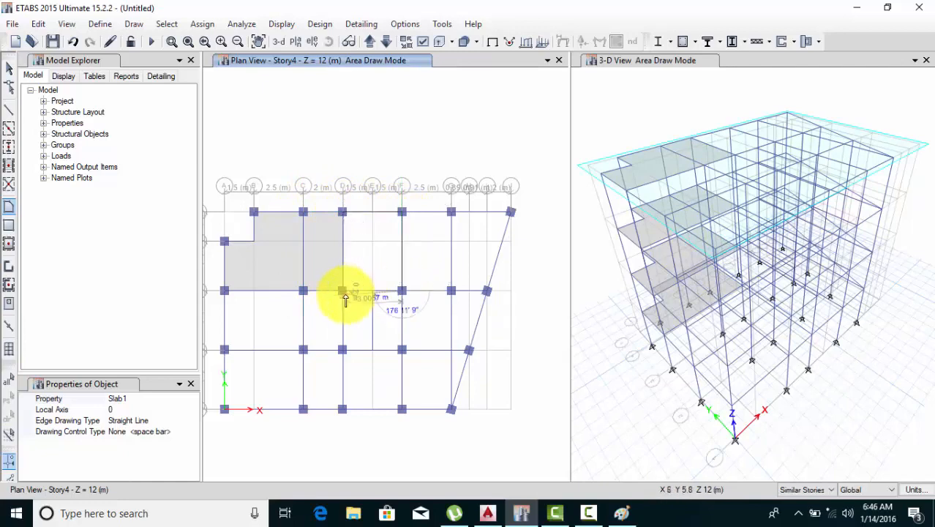
pyautogui.click(342, 291)
pyautogui.click(343, 212)
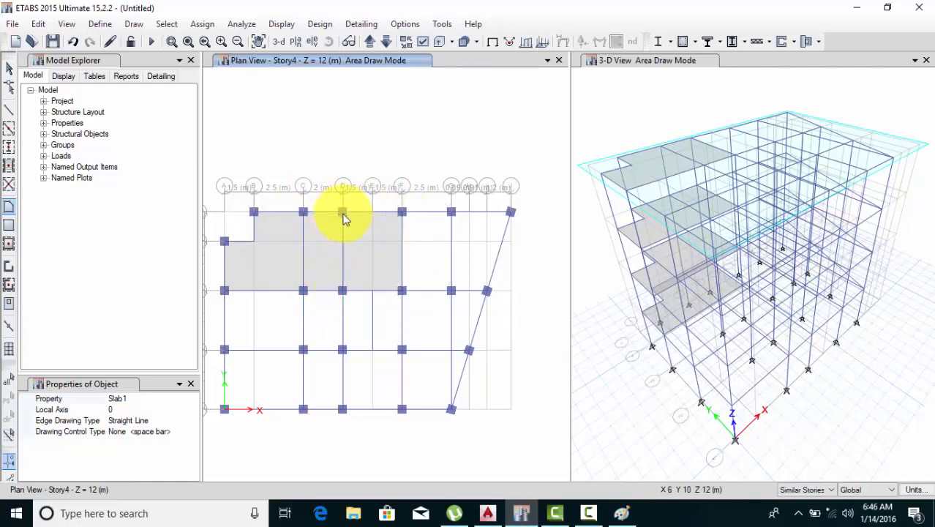
# Draw a Slab1 floor panel between grids F and G, from grid 3 to grid 5
pyautogui.moveTo(410, 233); pyautogui.dragTo(333, 237, button='middle')
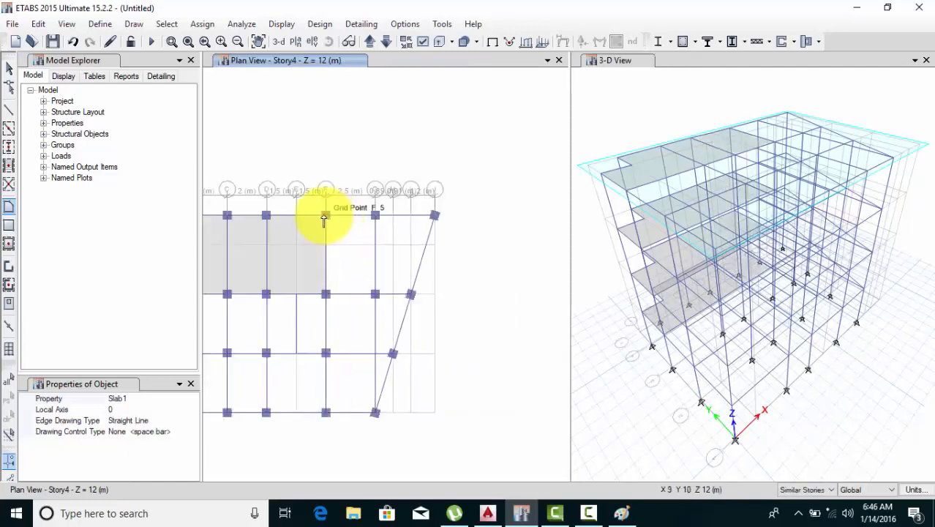
pyautogui.click(325, 216)
pyautogui.click(375, 216)
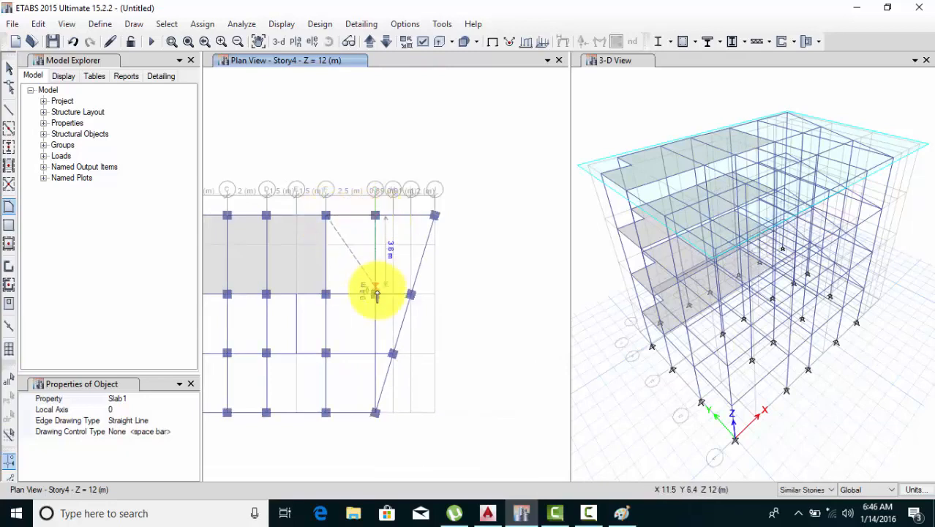
pyautogui.click(375, 293)
pyautogui.click(327, 294)
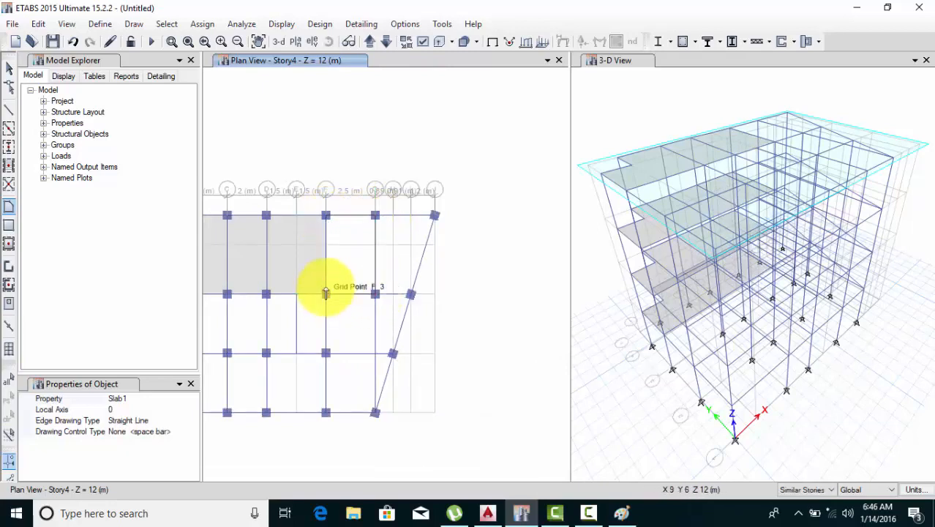
pyautogui.click(327, 215)
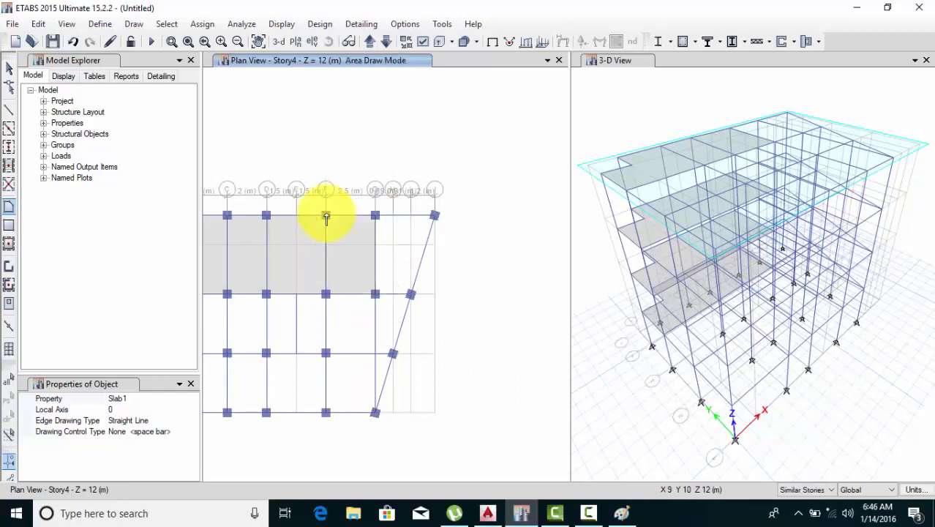
# Draw a Slab1 floor panel between grid G and the slanted edge, from grid 3 to grid 5
pyautogui.click(389, 219)
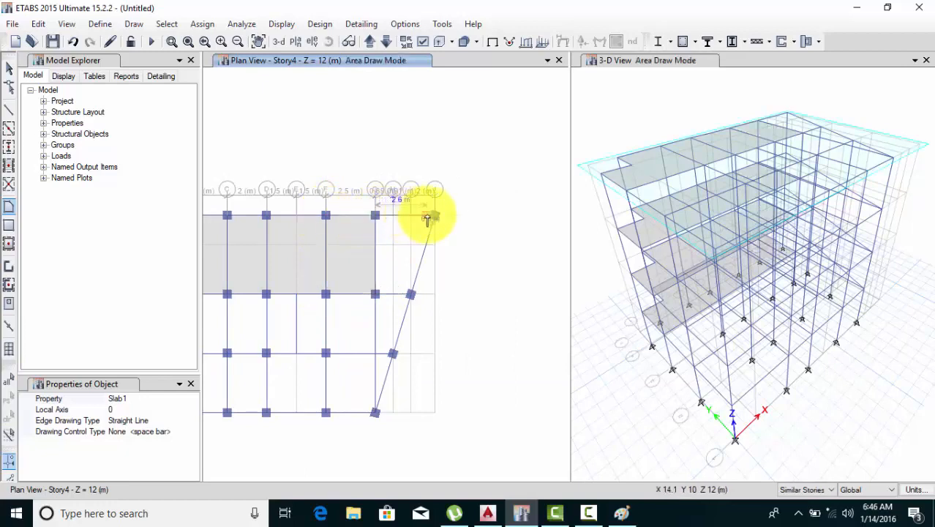
pyautogui.click(434, 216)
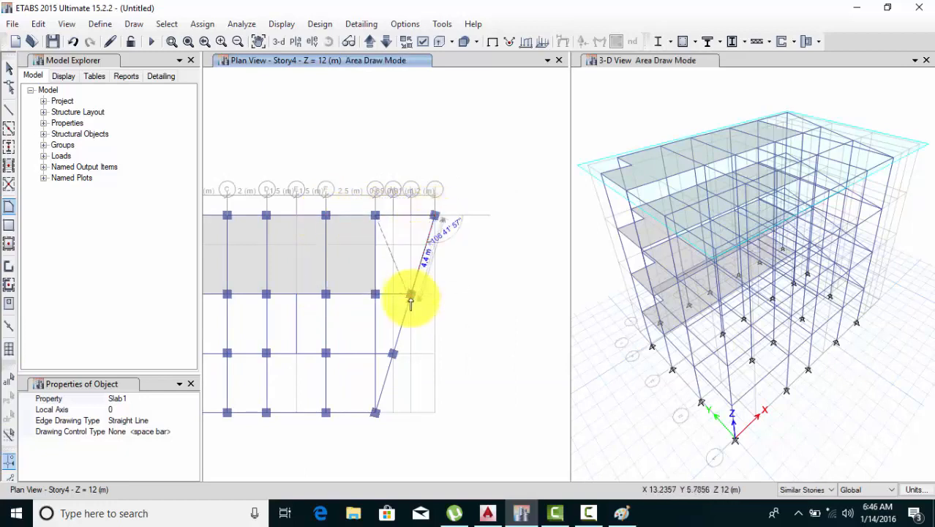
pyautogui.click(411, 293)
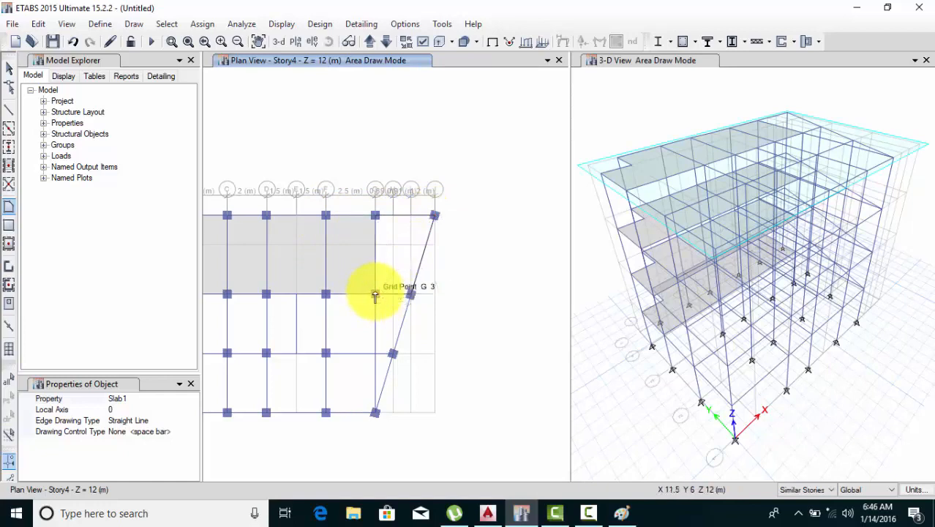
pyautogui.click(374, 294)
pyautogui.click(375, 216)
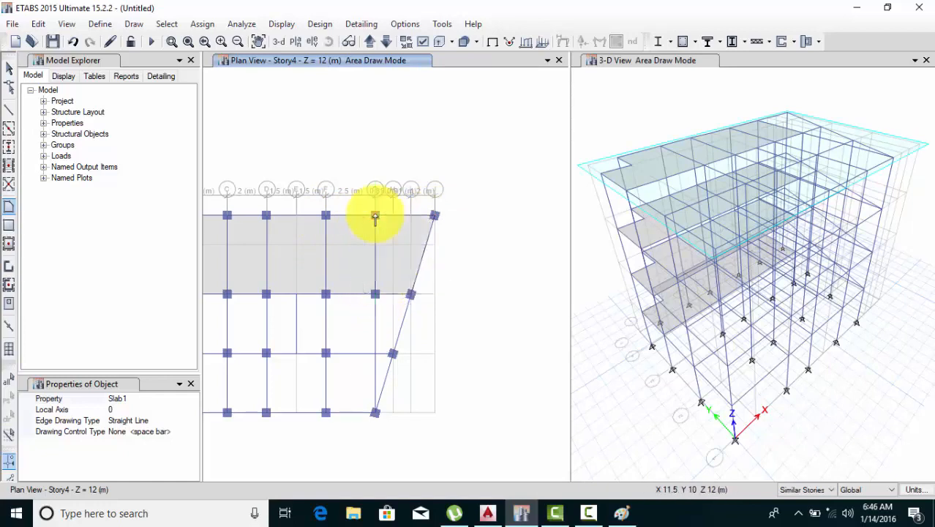
# Draw a Slab1 floor panel between grid F and the slanted edge, from grid 2 to grid 3
pyautogui.moveTo(397, 303); pyautogui.dragTo(406, 256, button='middle')
pyautogui.click(419, 248)
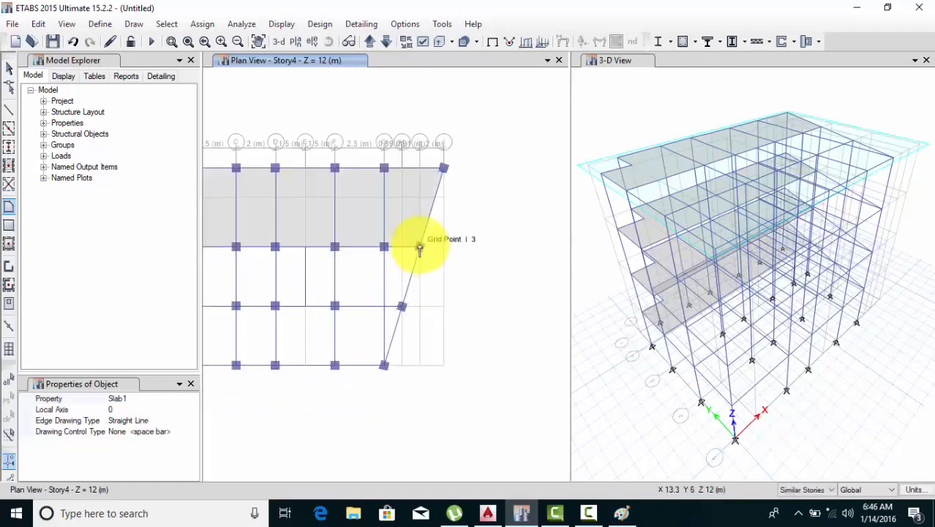
pyautogui.click(402, 308)
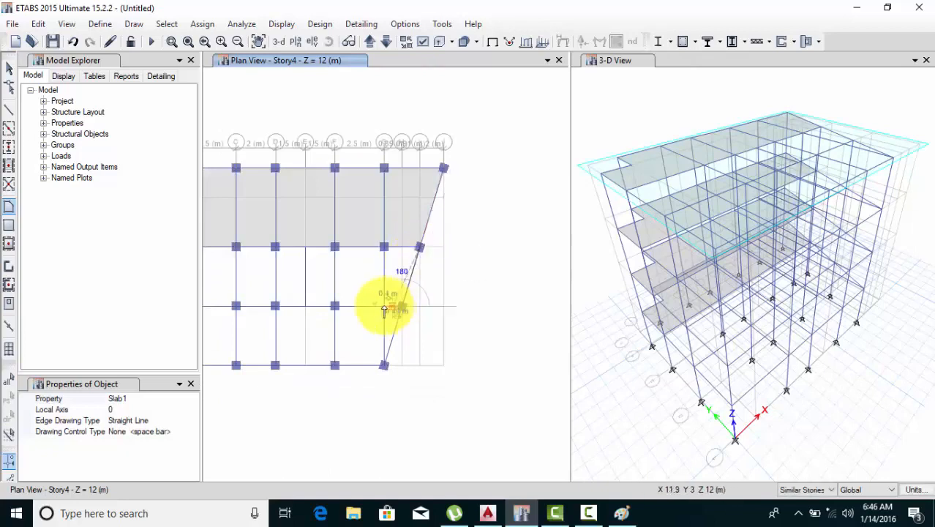
pyautogui.click(335, 308)
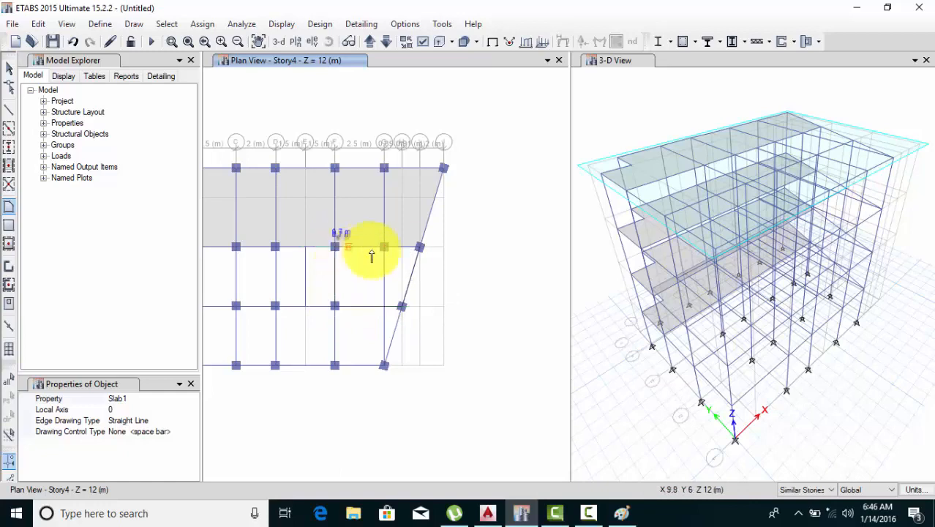
pyautogui.click(419, 247)
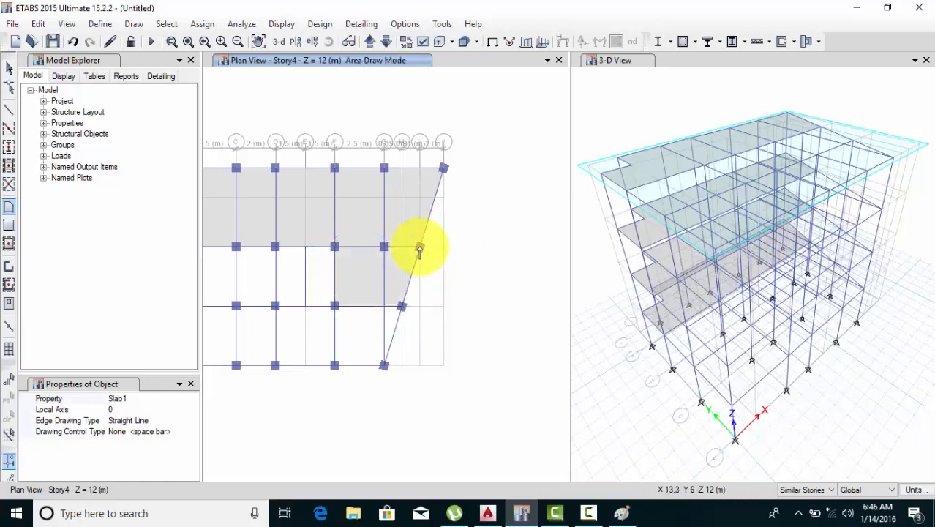
# Draw a Slab1 floor panel between grid F and the slanted edge, from grid 1 to grid 2
pyautogui.moveTo(404, 326); pyautogui.dragTo(452, 281, button='middle')
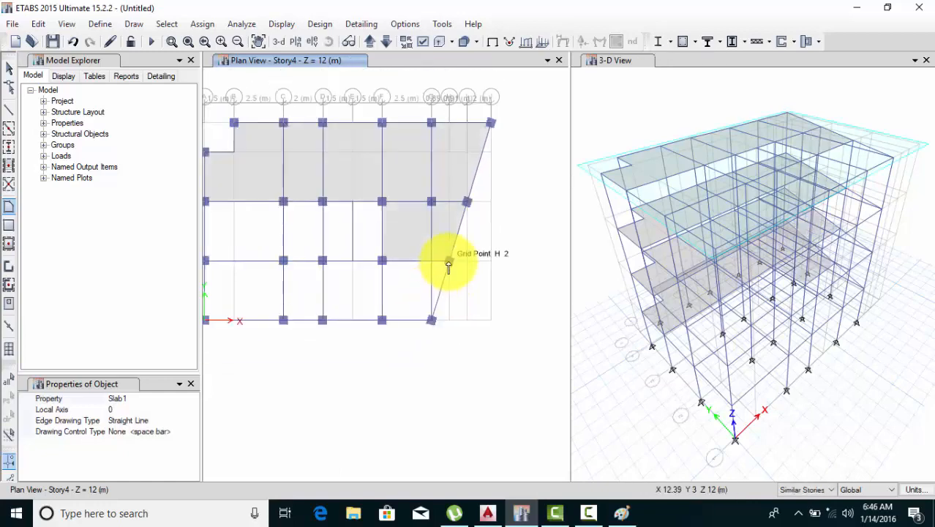
pyautogui.click(448, 262)
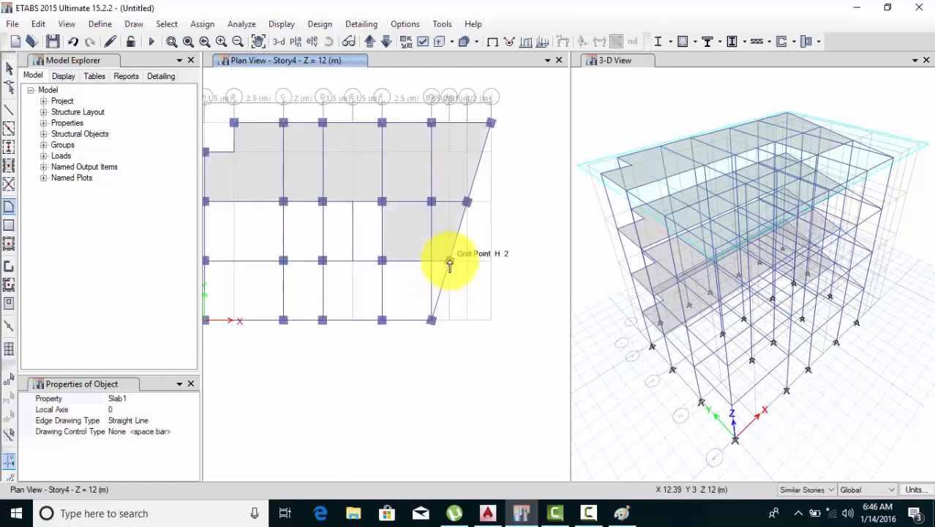
pyautogui.click(432, 320)
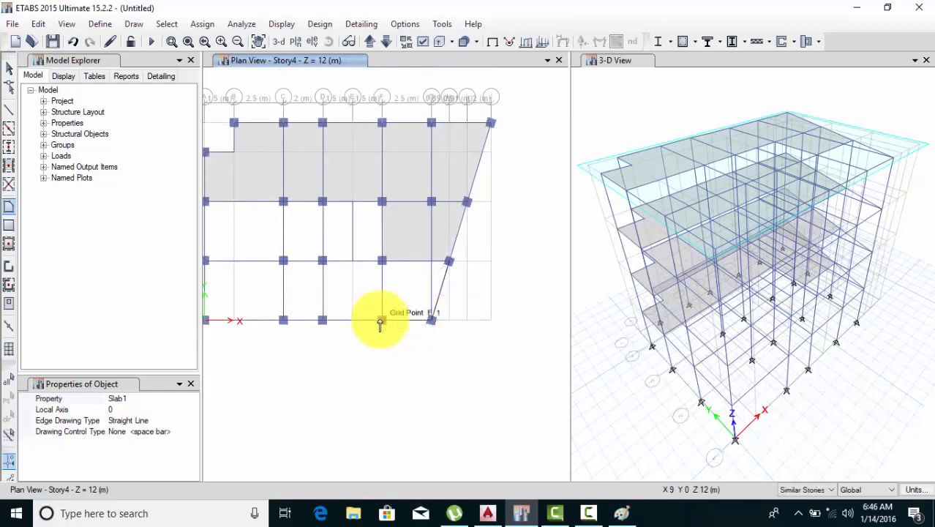
pyautogui.click(381, 320)
pyautogui.click(381, 261)
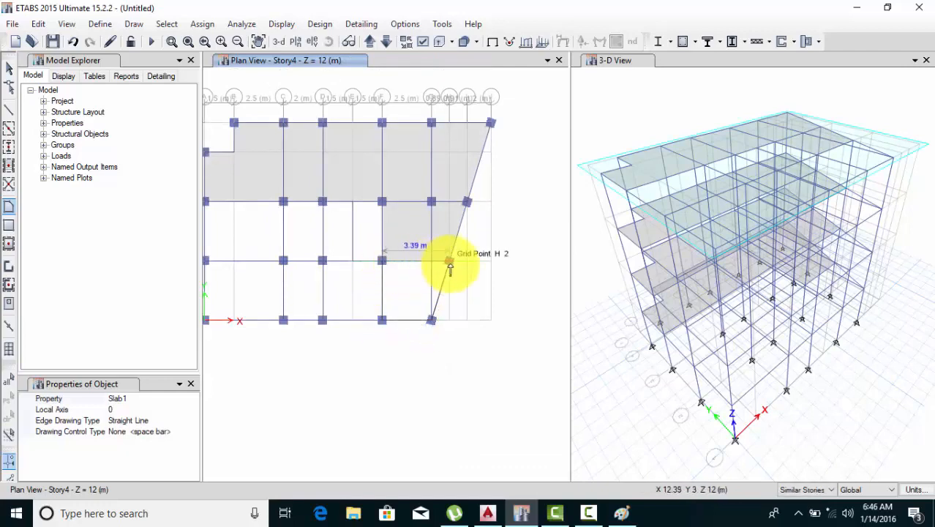
pyautogui.doubleClick(447, 261)
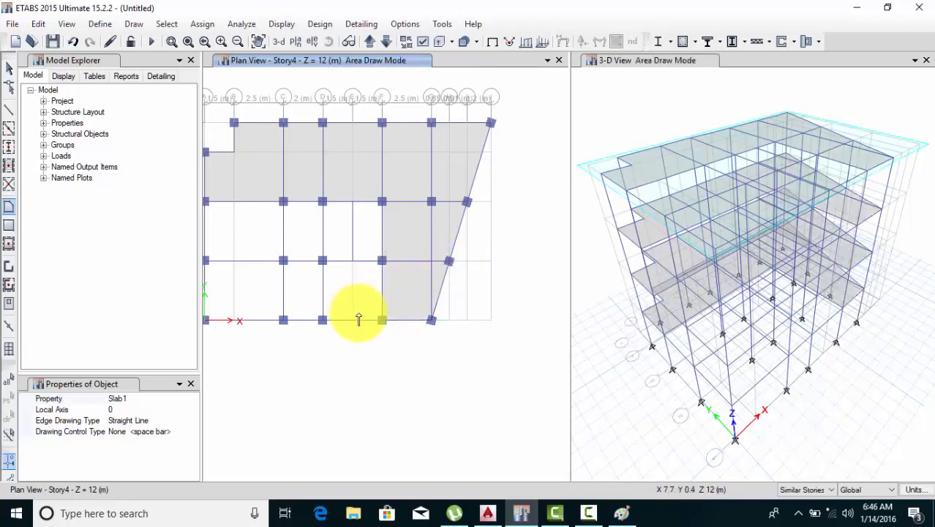
# Draw a Slab1 floor panel between grids D and F, from grid 1 to grid 2
pyautogui.moveTo(370, 320); pyautogui.dragTo(466, 329, button='middle')
pyautogui.press('Escape')
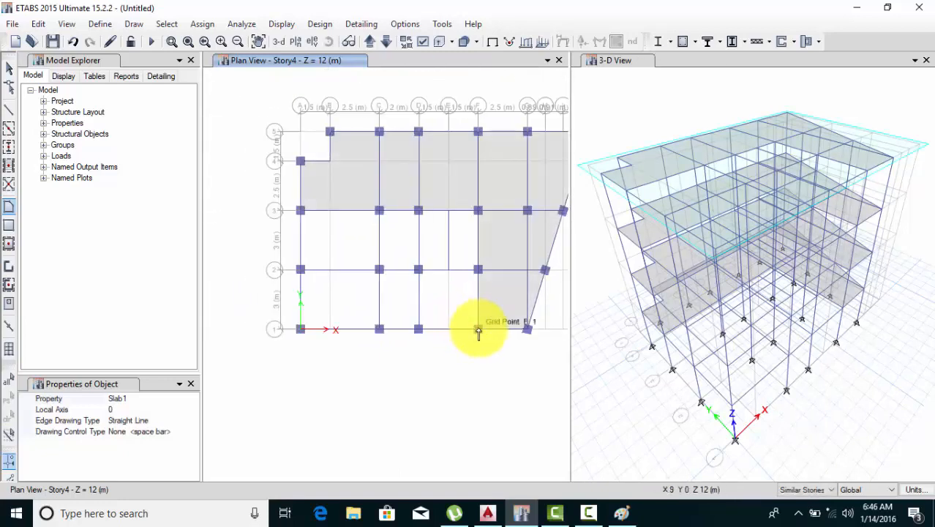
pyautogui.click(478, 330)
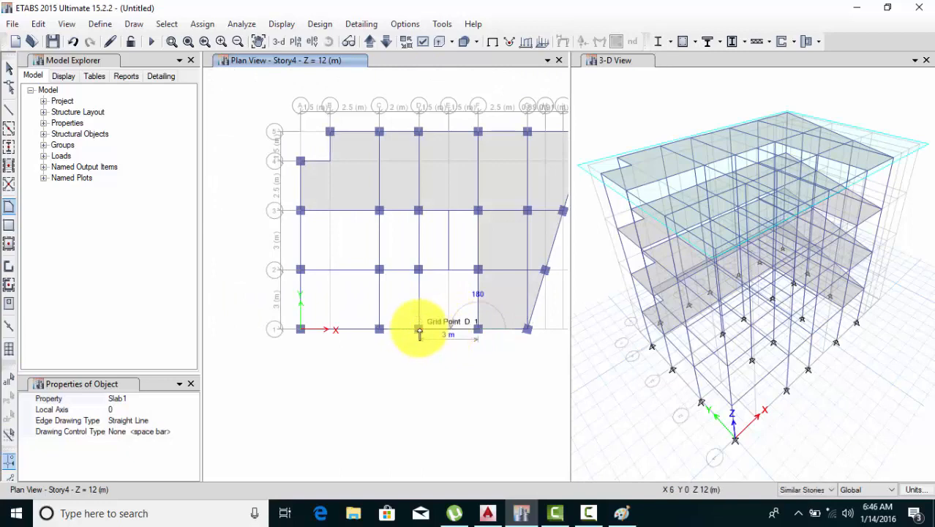
pyautogui.click(419, 330)
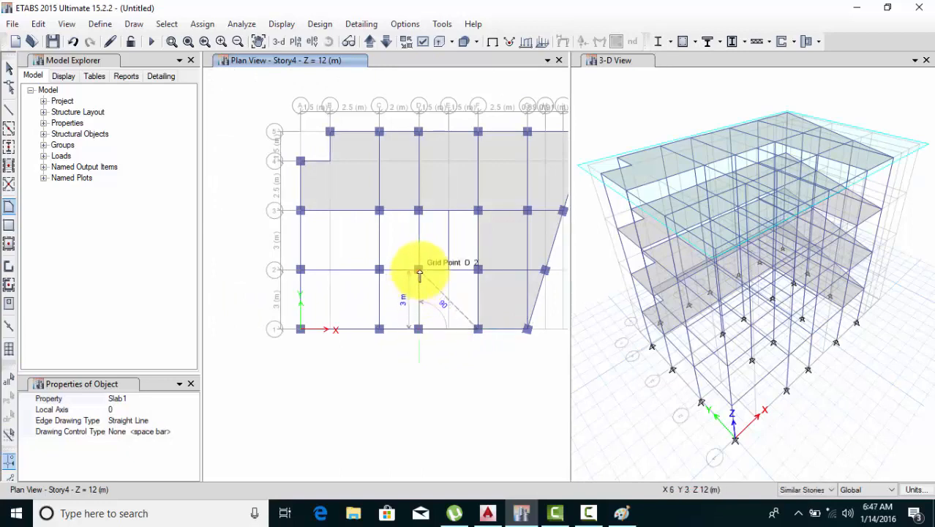
pyautogui.click(418, 270)
pyautogui.click(478, 271)
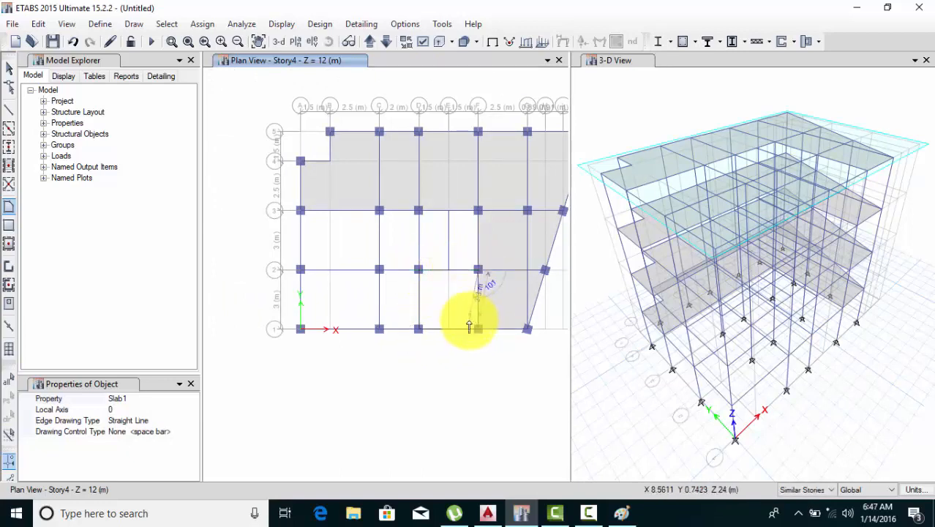
pyautogui.doubleClick(477, 329)
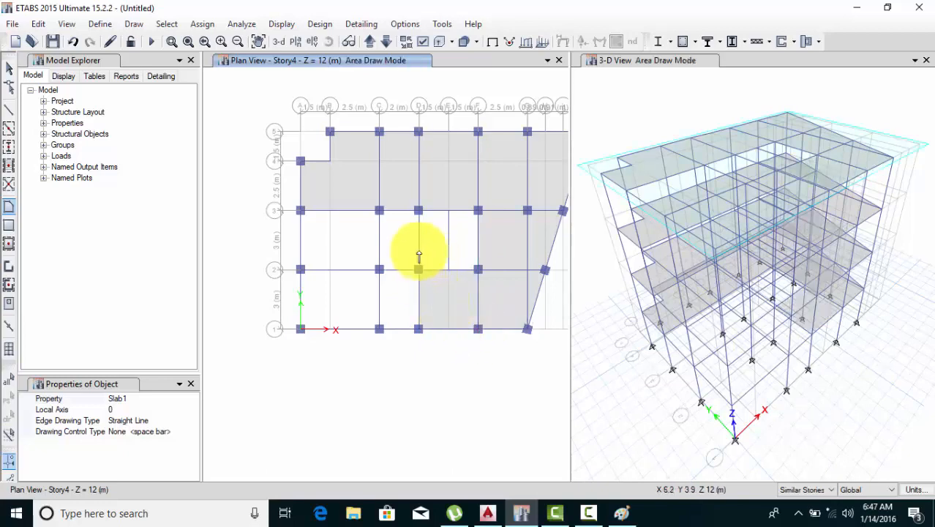
# Draw a Slab1 floor panel between grids D and F, from grid 2 to grid 3
pyautogui.click(421, 269)
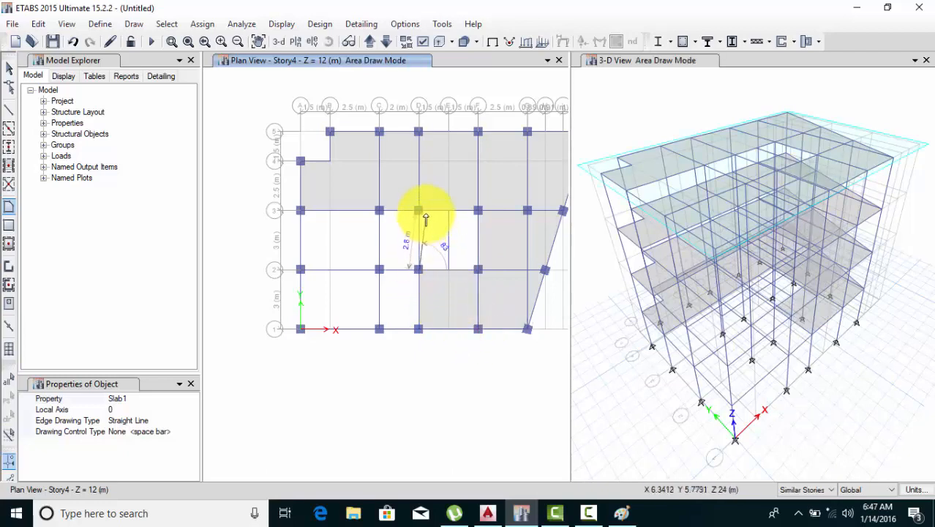
pyautogui.click(422, 211)
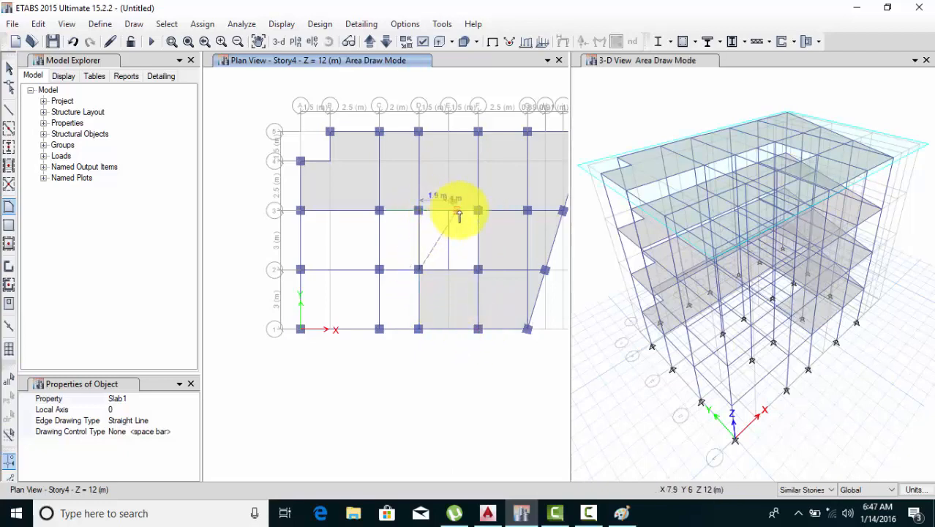
pyautogui.click(477, 212)
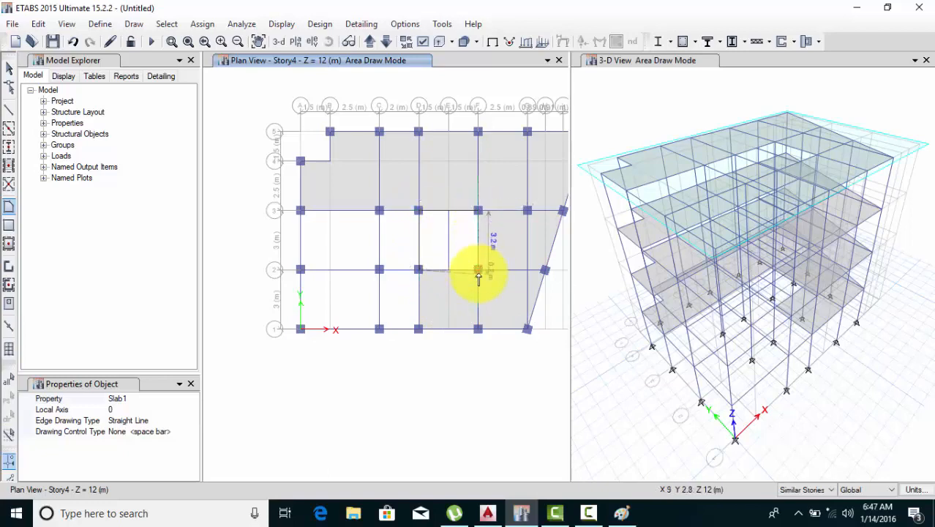
pyautogui.click(478, 271)
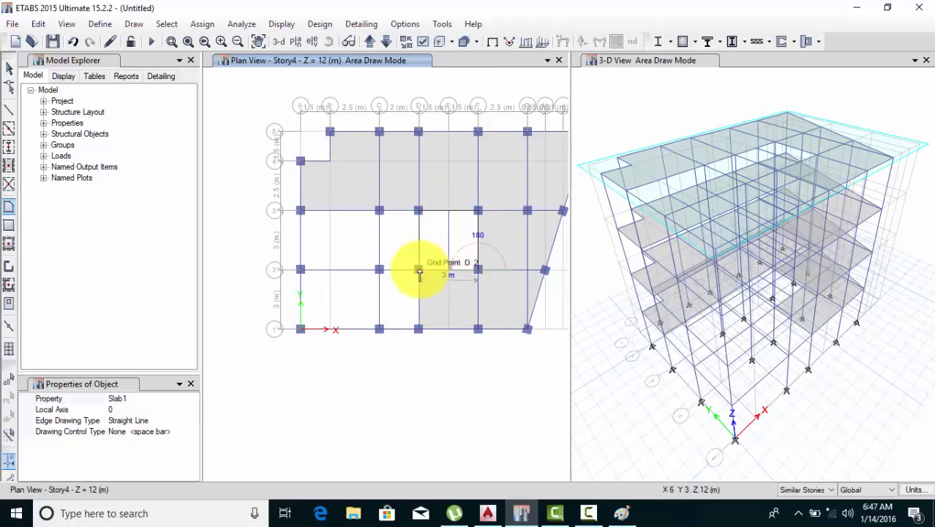
pyautogui.doubleClick(419, 271)
# Draw a Slab1 floor panel between grids C and D, from grid 2 to grid 3
pyautogui.click(418, 271)
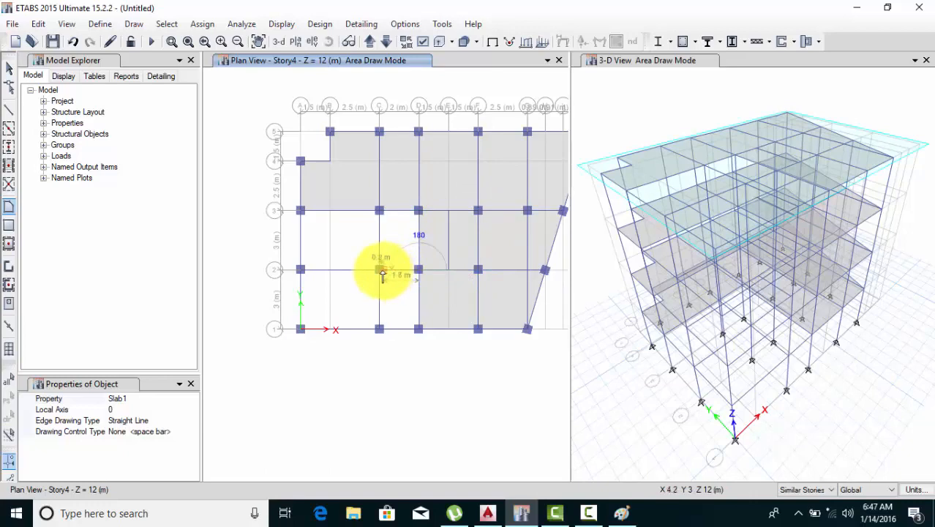
pyautogui.click(379, 271)
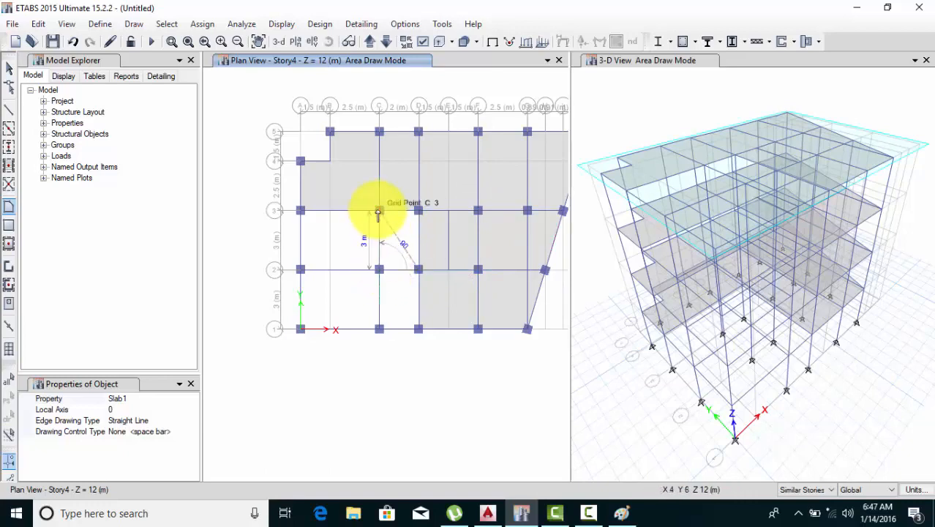
pyautogui.click(379, 211)
pyautogui.click(419, 212)
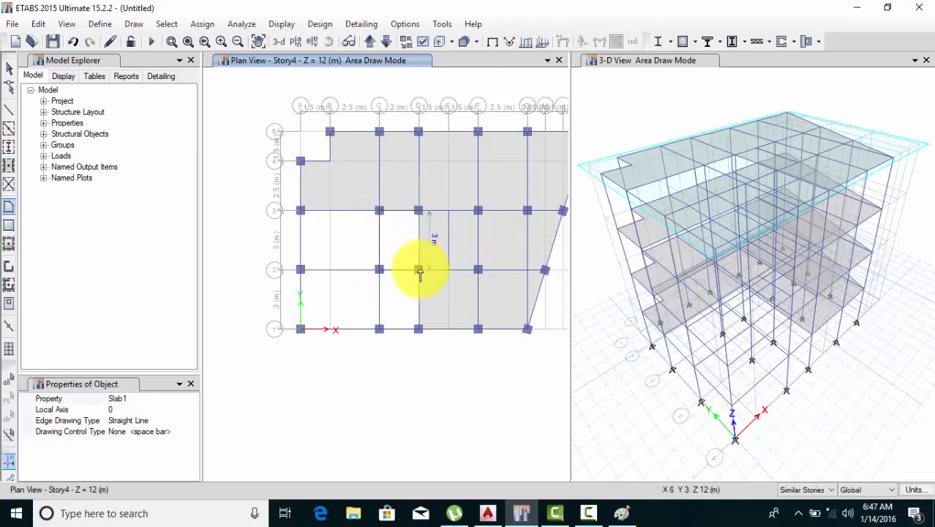
pyautogui.doubleClick(418, 270)
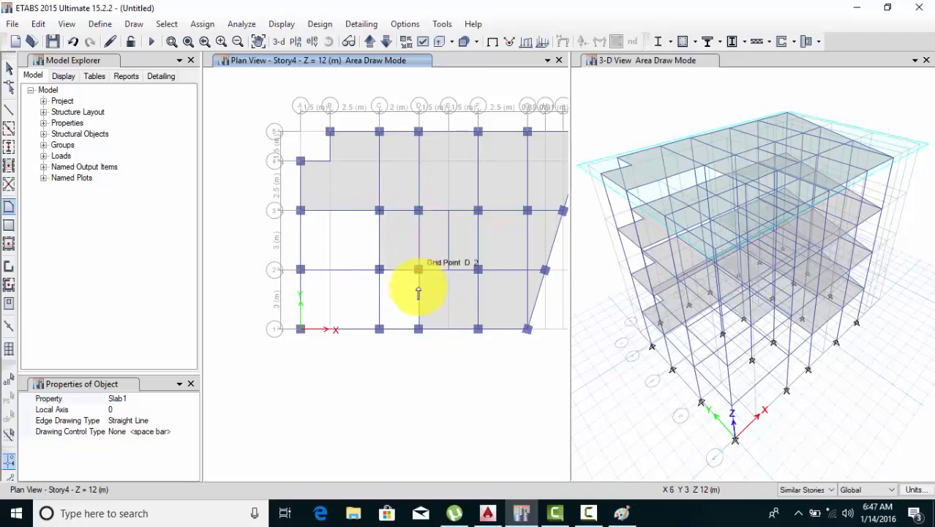
# Draw a Slab1 floor panel between grids C and D, from grid 1 to grid 2
pyautogui.click(418, 271)
pyautogui.click(418, 329)
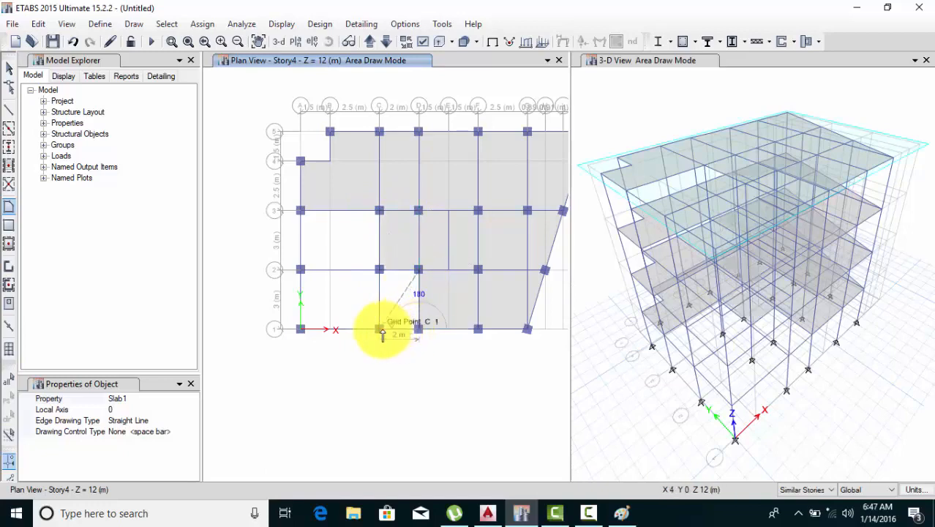
pyautogui.click(379, 330)
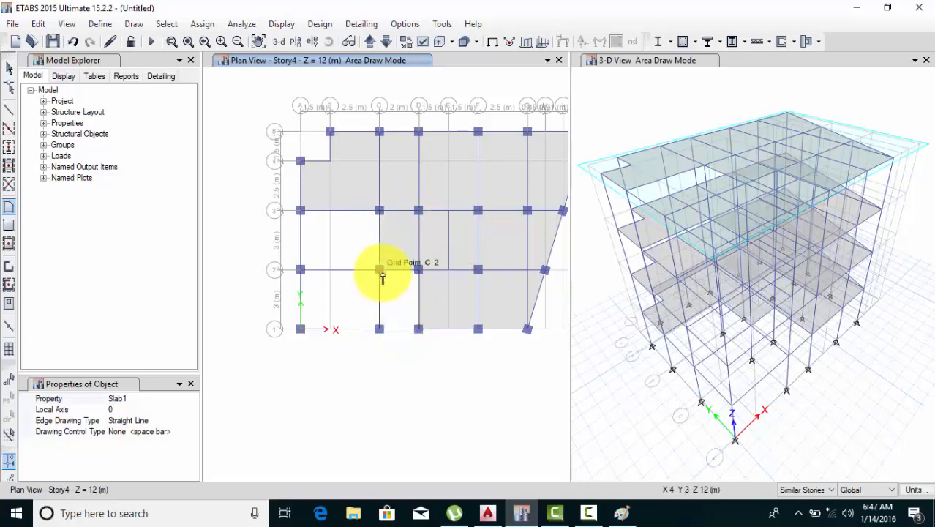
pyautogui.click(380, 271)
pyautogui.doubleClick(418, 271)
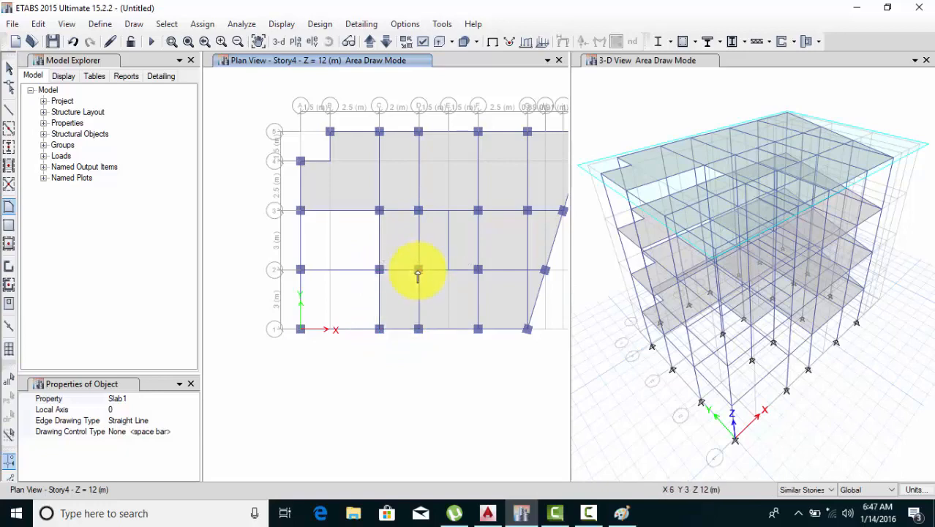
# Draw a Slab1 floor panel between grids A and C, from grid 1 to grid 2
pyautogui.click(379, 330)
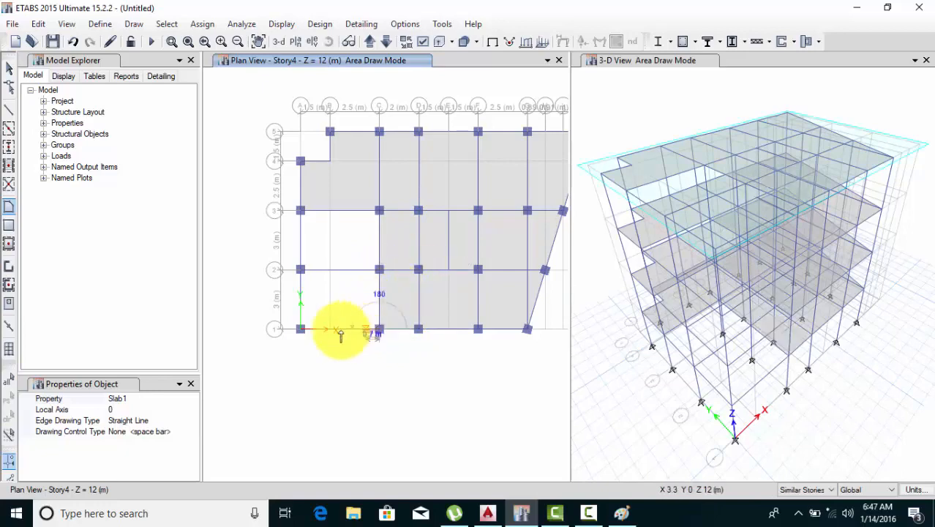
pyautogui.click(301, 329)
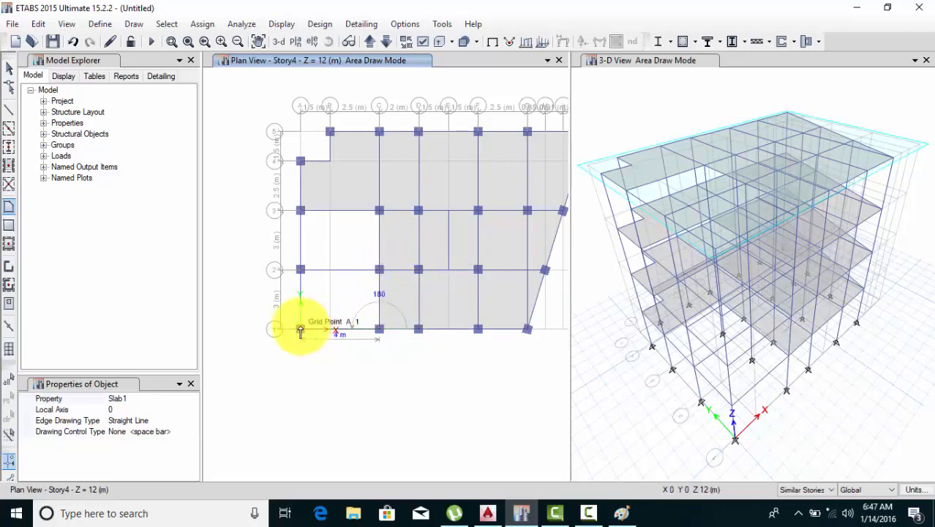
pyautogui.click(300, 270)
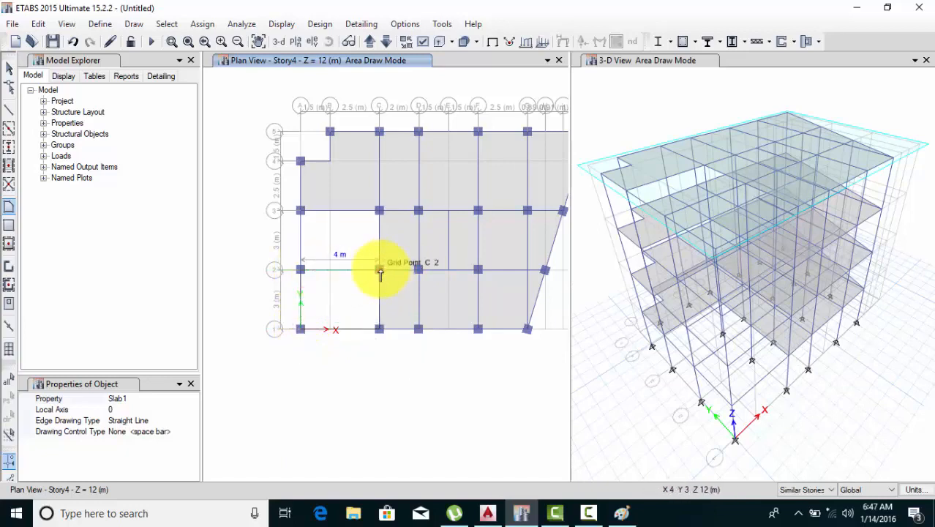
pyautogui.click(380, 270)
pyautogui.click(378, 328)
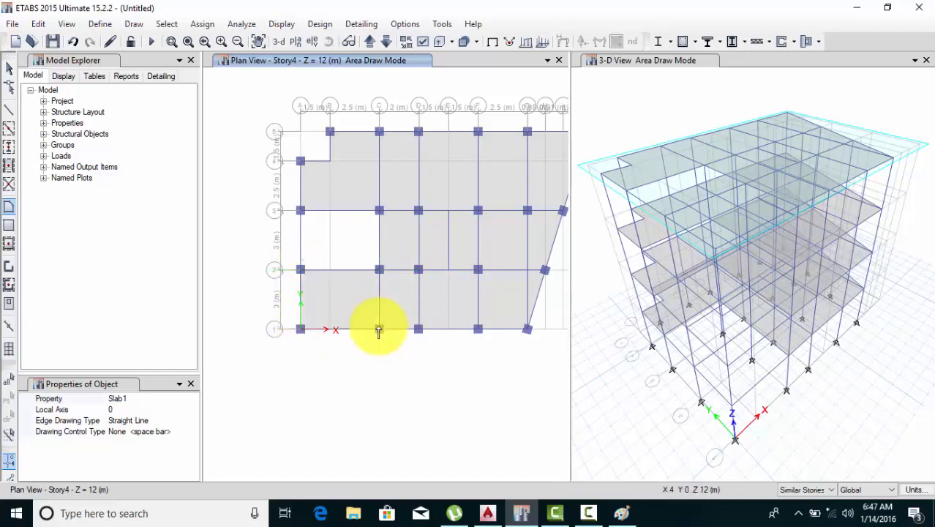
# Draw a Slab1 floor panel between grids A and C, from grid 2 to grid 3
pyautogui.click(299, 269)
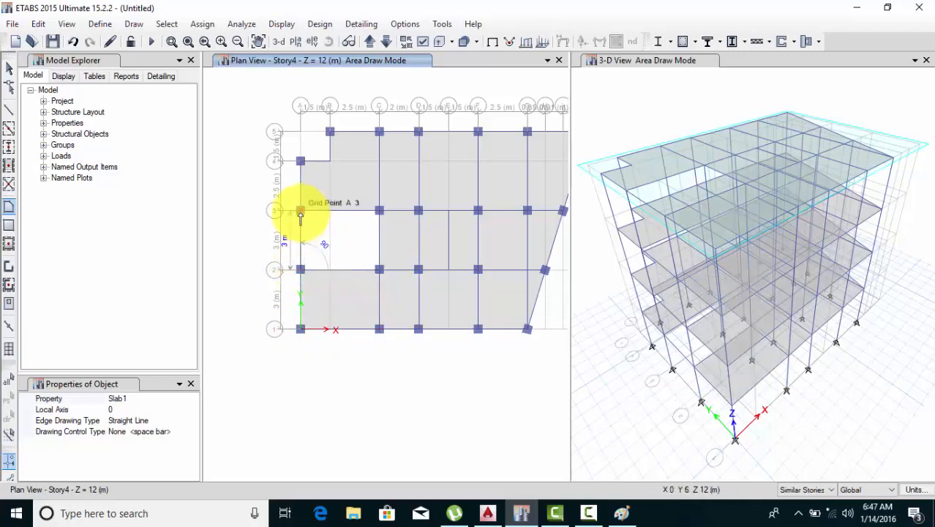
pyautogui.click(300, 211)
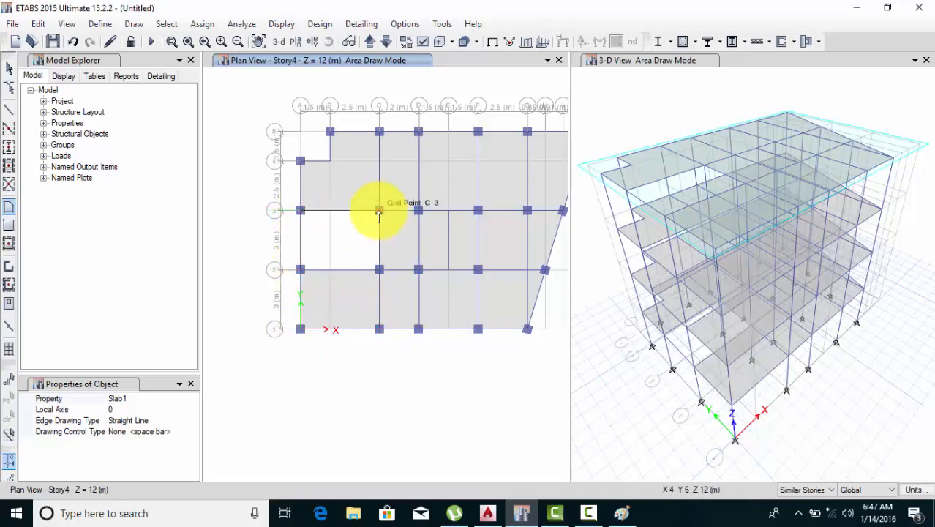
pyautogui.click(379, 269)
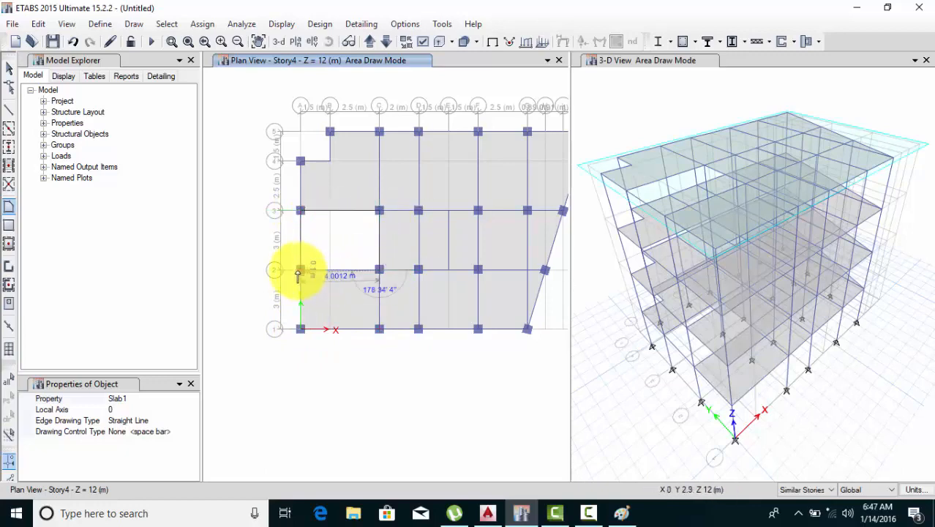